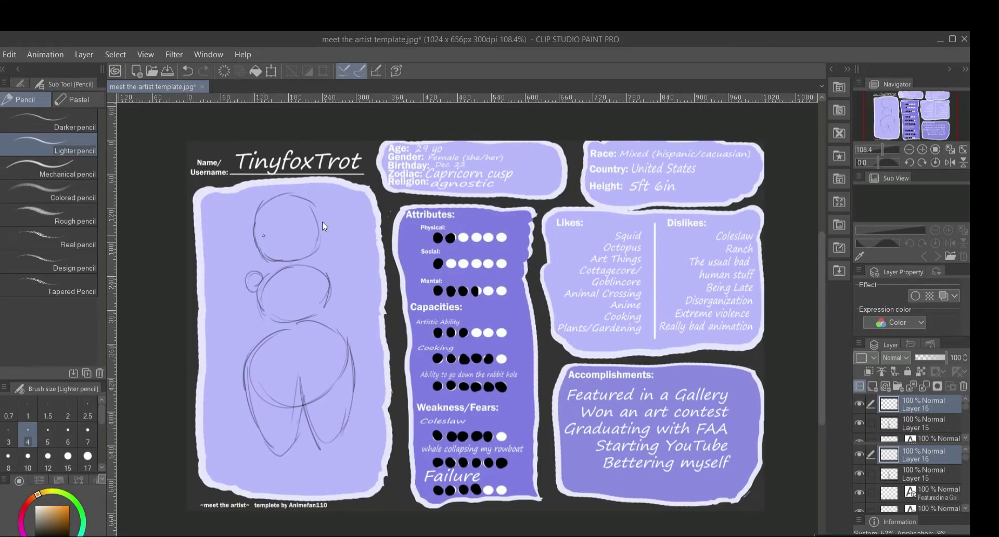
Sketch knee circles and tapering lower-leg lines below the thighs of the figure in the portrait panel
{"action": "left_click_drag", "start_coordinate": [290, 375], "coordinate": [301, 380]}
{"action": "left_click_drag", "start_coordinate": [321, 455], "coordinate": [333, 435]}
{"action": "left_click_drag", "start_coordinate": [269, 441], "coordinate": [271, 486]}
{"action": "mouse_move", "coordinate": [333, 429]}
{"action": "left_mouse_down"}
{"action": "mouse_move", "coordinate": [346, 466]}
{"action": "mouse_move", "coordinate": [319, 478]}
{"action": "left_mouse_up"}
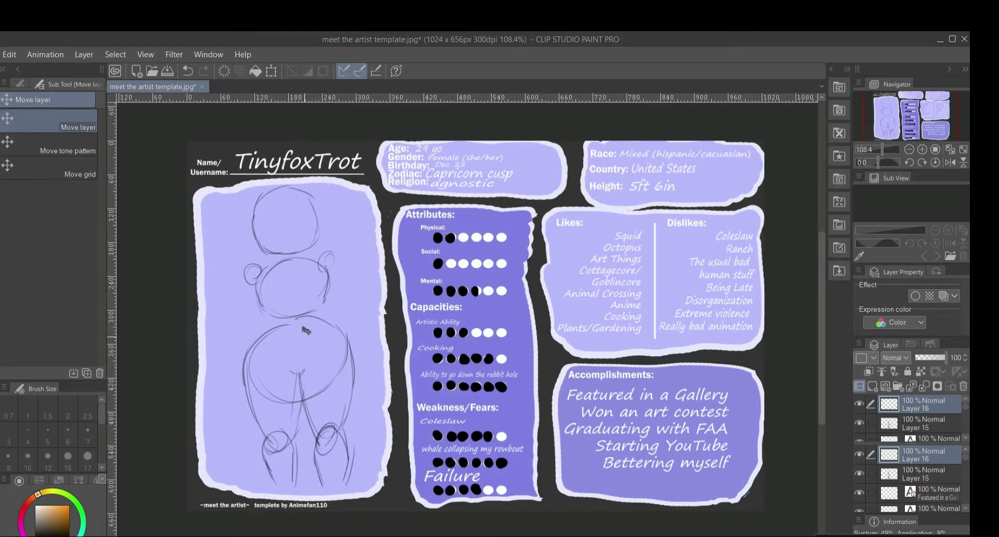
Reposition the figure sketch, scale it down inside a rectangular selection to leave room below the shins, and deselect it
{"action": "left_click_drag", "start_coordinate": [306, 330], "coordinate": [301, 318]}
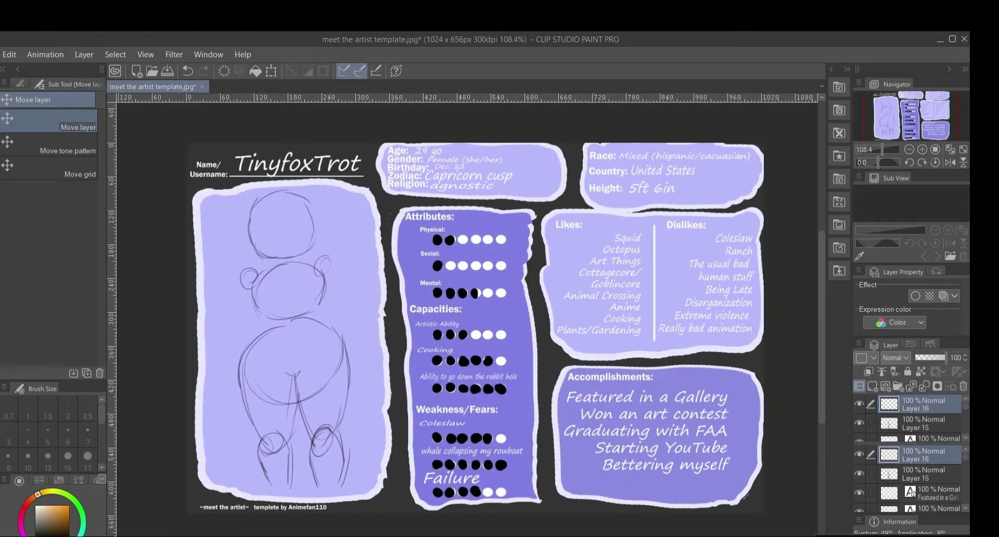
{"action": "key", "text": "m"}
{"action": "mouse_move", "coordinate": [205, 188]}
{"action": "left_mouse_down"}
{"action": "mouse_move", "coordinate": [352, 335]}
{"action": "mouse_move", "coordinate": [366, 493]}
{"action": "mouse_move", "coordinate": [334, 435]}
{"action": "left_mouse_up"}
{"action": "left_click", "coordinate": [336, 513]}
{"action": "mouse_move", "coordinate": [334, 311]}
{"action": "left_mouse_down"}
{"action": "mouse_move", "coordinate": [354, 311]}
{"action": "mouse_move", "coordinate": [329, 309]}
{"action": "left_mouse_up"}
{"action": "left_click_drag", "start_coordinate": [260, 297], "coordinate": [283, 306]}
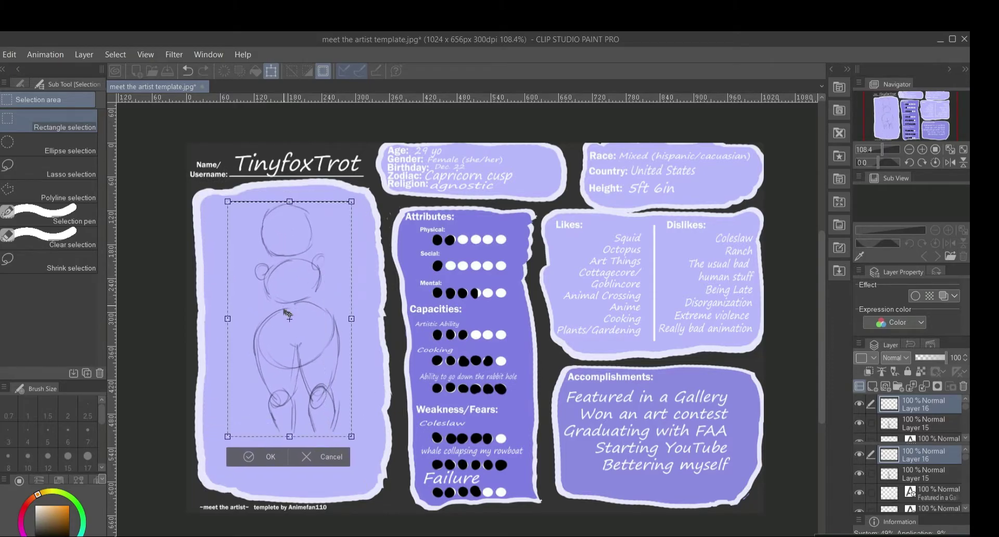
{"action": "left_click", "coordinate": [249, 456]}
{"action": "left_click", "coordinate": [176, 456]}
Sketch the knees, shins, ankles and feet of the figure with the Lighter pencil at size 4
{"action": "key", "text": "p"}
{"action": "mouse_move", "coordinate": [270, 408]}
{"action": "left_mouse_down"}
{"action": "mouse_move", "coordinate": [282, 445]}
{"action": "mouse_move", "coordinate": [294, 446]}
{"action": "left_mouse_up"}
{"action": "mouse_move", "coordinate": [311, 409]}
{"action": "left_mouse_down"}
{"action": "mouse_move", "coordinate": [321, 449]}
{"action": "mouse_move", "coordinate": [329, 442]}
{"action": "left_mouse_up"}
{"action": "left_click_drag", "start_coordinate": [326, 448], "coordinate": [320, 467]}
{"action": "left_click_drag", "start_coordinate": [331, 452], "coordinate": [345, 482]}
{"action": "mouse_move", "coordinate": [285, 445]}
{"action": "left_mouse_down"}
{"action": "mouse_move", "coordinate": [298, 462]}
{"action": "mouse_move", "coordinate": [277, 451]}
{"action": "mouse_move", "coordinate": [277, 473]}
{"action": "left_mouse_up"}
{"action": "mouse_move", "coordinate": [291, 460]}
{"action": "left_mouse_down"}
{"action": "mouse_move", "coordinate": [303, 480]}
{"action": "mouse_move", "coordinate": [258, 484]}
{"action": "left_mouse_up"}
{"action": "left_click_drag", "start_coordinate": [260, 485], "coordinate": [289, 471]}
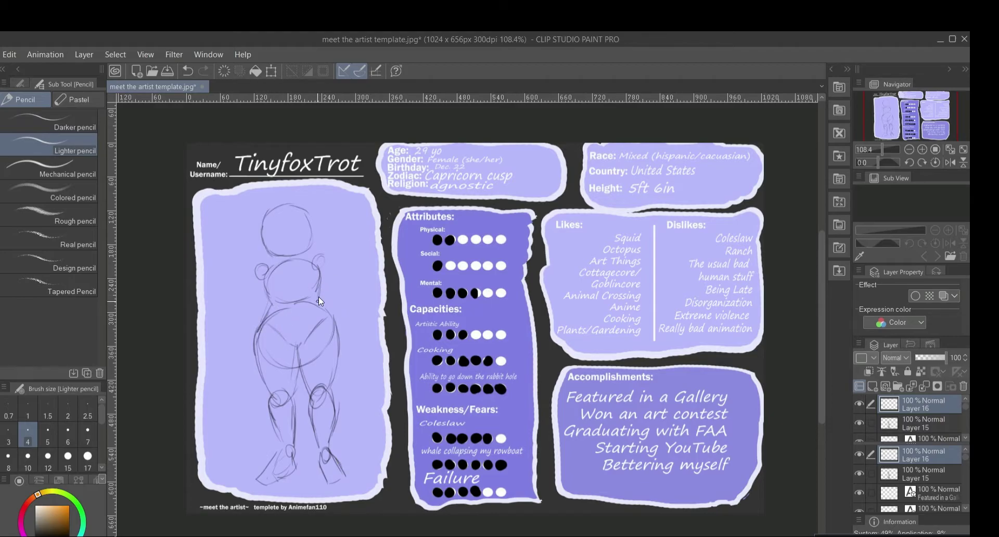
Sketch the neck, bust and hip guide lines, and complete the toe line of the second foot
{"action": "left_click_drag", "start_coordinate": [321, 308], "coordinate": [337, 339]}
{"action": "left_click_drag", "start_coordinate": [327, 481], "coordinate": [348, 487]}
{"action": "left_click_drag", "start_coordinate": [282, 256], "coordinate": [303, 259]}
{"action": "mouse_move", "coordinate": [290, 341]}
{"action": "left_mouse_down"}
{"action": "mouse_move", "coordinate": [273, 352]}
{"action": "mouse_move", "coordinate": [303, 349]}
{"action": "left_mouse_up"}
{"action": "left_click_drag", "start_coordinate": [330, 310], "coordinate": [327, 315]}
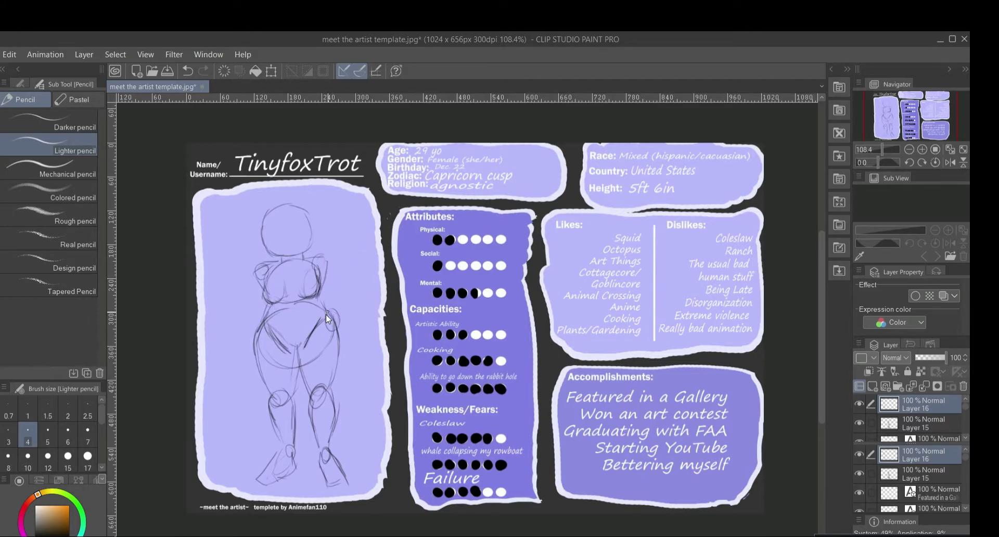
Sketch one arm bent with its hand on the hip, the other arm hanging down, and the head's guide lines
{"action": "mouse_move", "coordinate": [312, 265]}
{"action": "left_mouse_down"}
{"action": "mouse_move", "coordinate": [343, 294]}
{"action": "mouse_move", "coordinate": [316, 328]}
{"action": "left_mouse_up"}
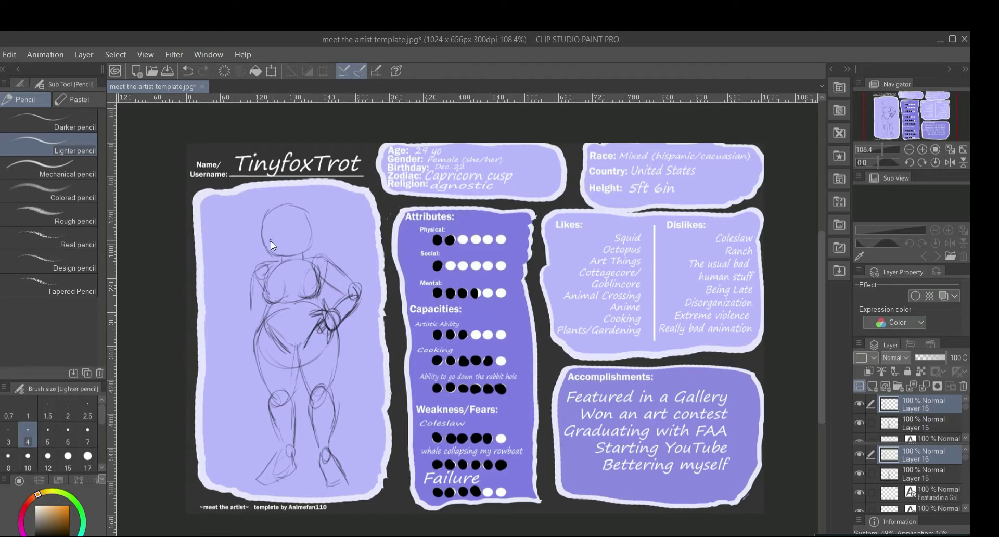
{"action": "left_click_drag", "start_coordinate": [257, 264], "coordinate": [247, 346]}
{"action": "mouse_move", "coordinate": [313, 236]}
{"action": "left_mouse_down"}
{"action": "mouse_move", "coordinate": [274, 195]}
{"action": "mouse_move", "coordinate": [290, 253]}
{"action": "mouse_move", "coordinate": [305, 227]}
{"action": "left_mouse_up"}
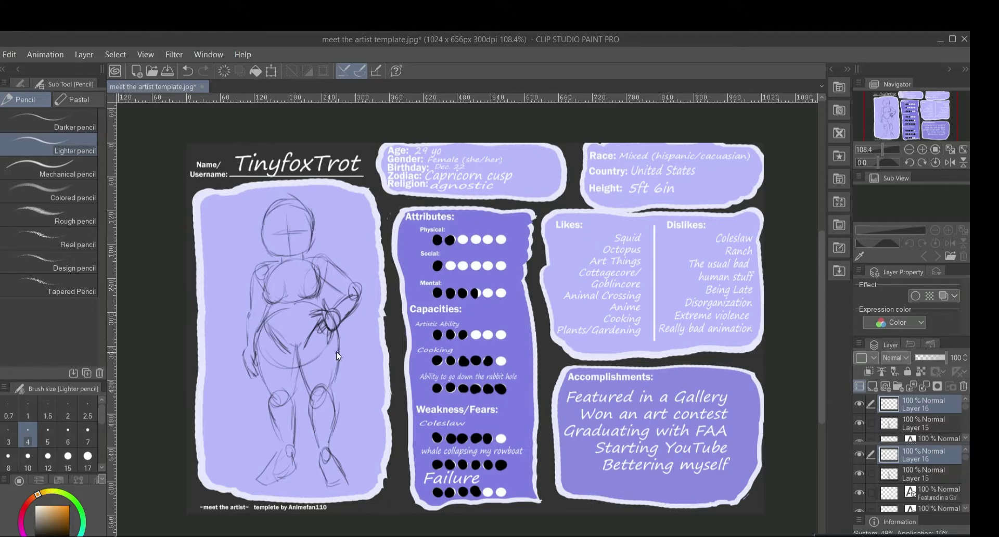
Undo the stray stroke on the face and rough in round eyes, a small mouth and both ears
{"action": "scroll", "coordinate": [259, 303], "scroll_direction": "up", "scroll_amount": 5}
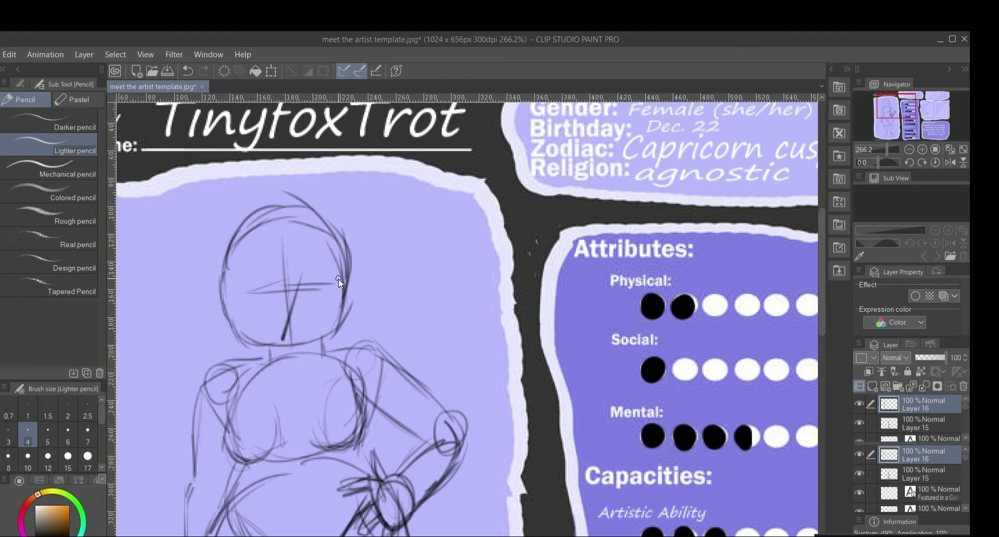
{"action": "scroll", "coordinate": [821, 256], "scroll_direction": "down", "scroll_amount": 1}
{"action": "scroll", "coordinate": [820, 260], "scroll_direction": "down", "scroll_amount": 2}
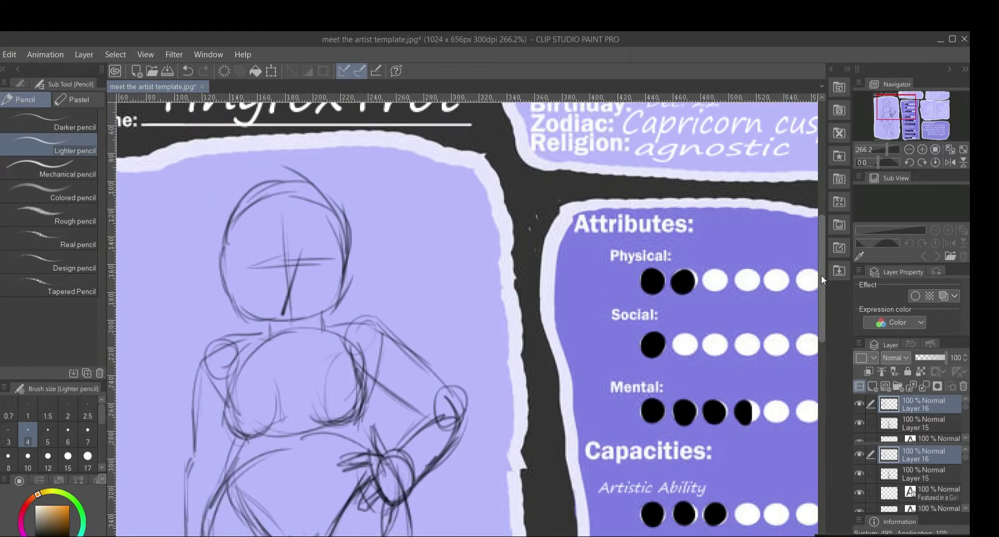
{"action": "key", "text": "ctrl+z"}
{"action": "left_click_drag", "start_coordinate": [311, 238], "coordinate": [307, 244]}
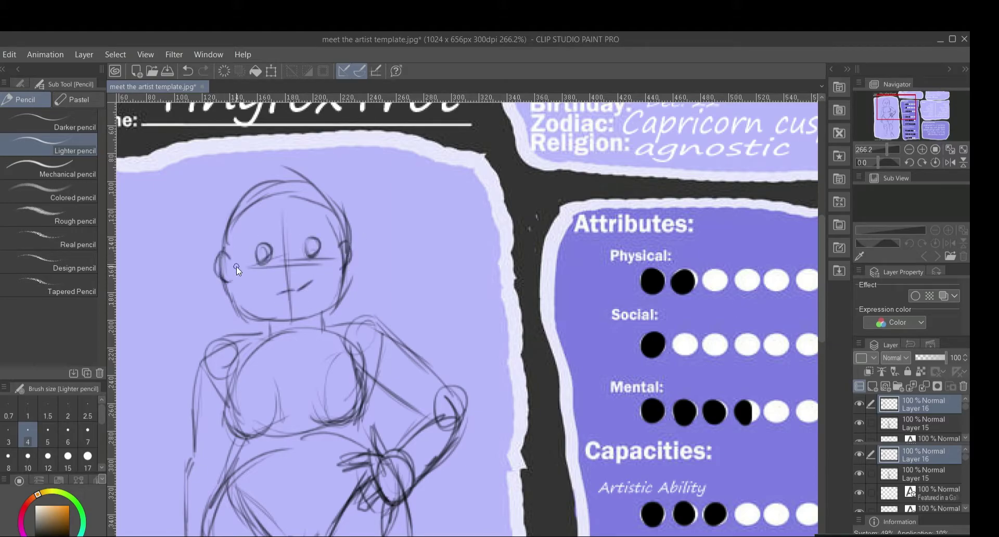
Sketch center-parted bangs and wavy hair around the head, firm up the jawline, and add locks over both shoulders
{"action": "left_click_drag", "start_coordinate": [284, 175], "coordinate": [299, 196]}
{"action": "left_click_drag", "start_coordinate": [257, 238], "coordinate": [211, 296]}
{"action": "left_click_drag", "start_coordinate": [301, 196], "coordinate": [345, 269]}
{"action": "left_click_drag", "start_coordinate": [302, 189], "coordinate": [323, 171]}
{"action": "left_click_drag", "start_coordinate": [327, 176], "coordinate": [354, 224]}
{"action": "left_click_drag", "start_coordinate": [355, 229], "coordinate": [378, 307]}
{"action": "mouse_move", "coordinate": [314, 181]}
{"action": "left_mouse_down"}
{"action": "mouse_move", "coordinate": [227, 174]}
{"action": "mouse_move", "coordinate": [193, 242]}
{"action": "left_mouse_up"}
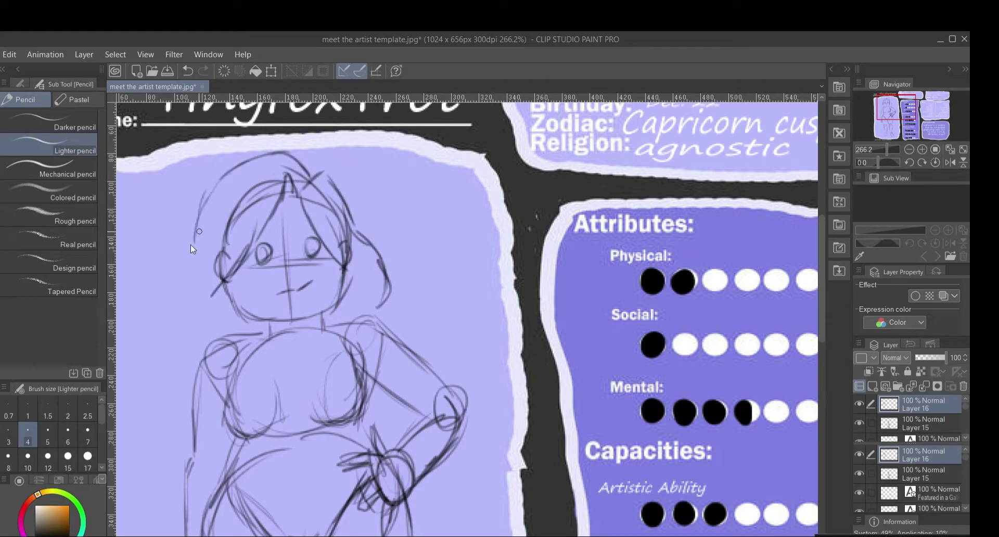
{"action": "left_click_drag", "start_coordinate": [386, 311], "coordinate": [394, 323]}
{"action": "left_click_drag", "start_coordinate": [222, 203], "coordinate": [204, 273]}
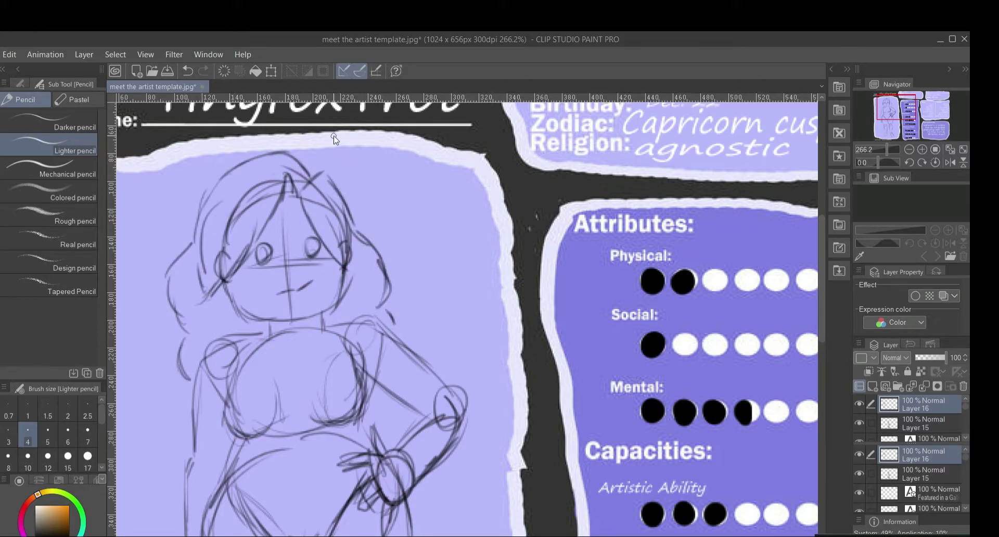
{"action": "left_click_drag", "start_coordinate": [344, 263], "coordinate": [325, 315]}
{"action": "mouse_move", "coordinate": [224, 286]}
{"action": "left_mouse_down"}
{"action": "mouse_move", "coordinate": [265, 329]}
{"action": "mouse_move", "coordinate": [254, 376]}
{"action": "left_mouse_up"}
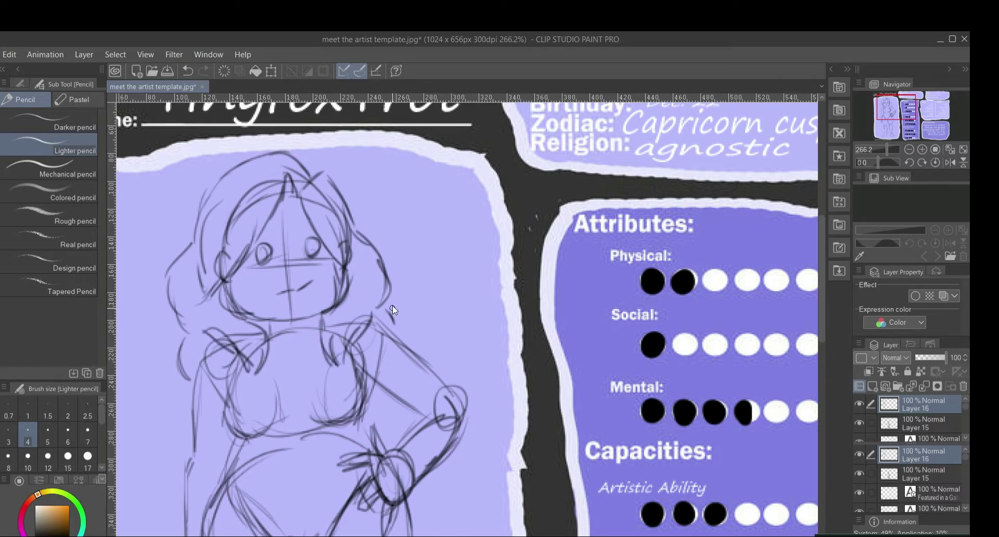
Sketch the shirt's short sleeves and V-shaped neckline, and darken the bust and side contours
{"action": "scroll", "coordinate": [388, 341], "scroll_direction": "down", "scroll_amount": 2}
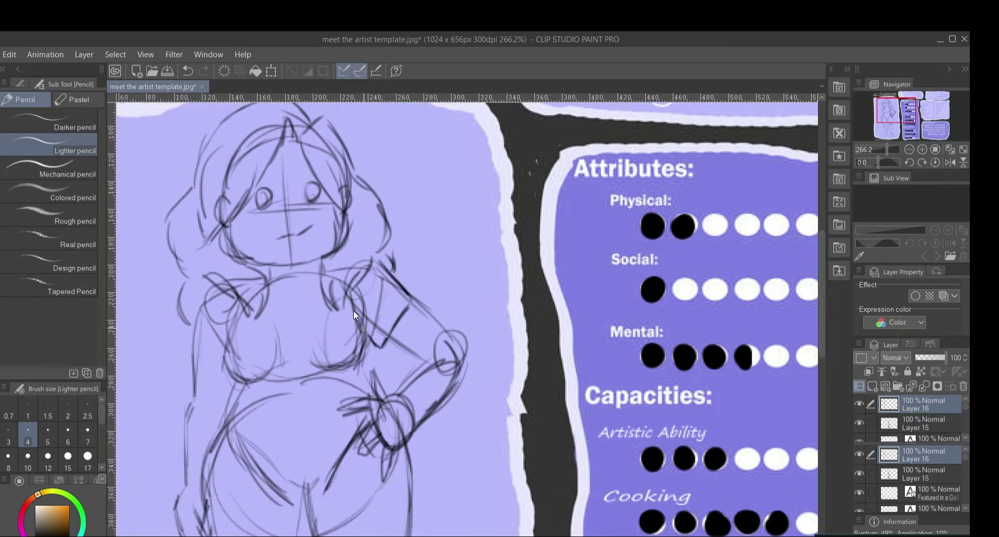
{"action": "left_click_drag", "start_coordinate": [411, 296], "coordinate": [391, 330]}
{"action": "mouse_move", "coordinate": [232, 390]}
{"action": "left_mouse_down"}
{"action": "mouse_move", "coordinate": [185, 371]}
{"action": "mouse_move", "coordinate": [203, 303]}
{"action": "left_mouse_up"}
{"action": "left_click_drag", "start_coordinate": [246, 363], "coordinate": [225, 386]}
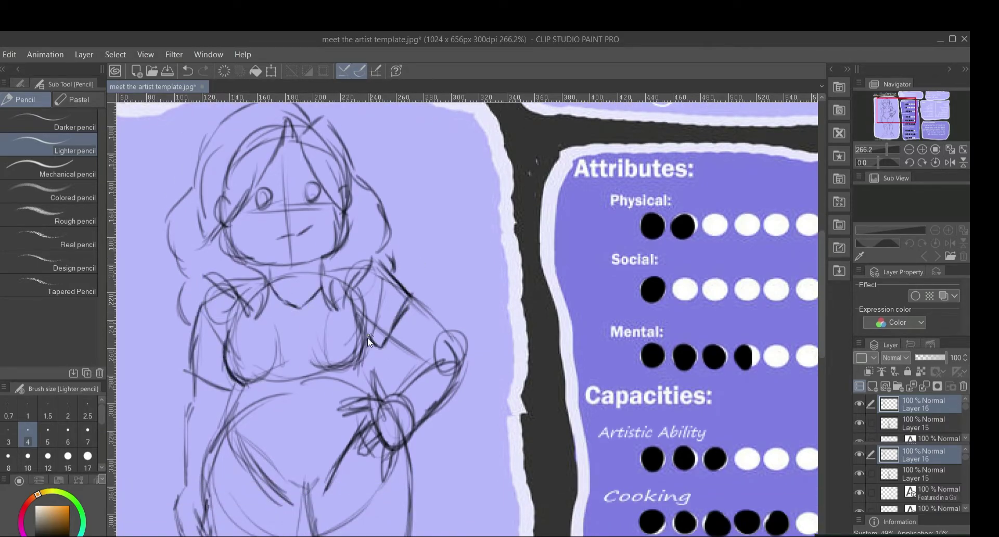
Draw firmer lines for the waist, hips, curved underwear line and both thighs
{"action": "scroll", "coordinate": [336, 258], "scroll_direction": "down", "scroll_amount": 3}
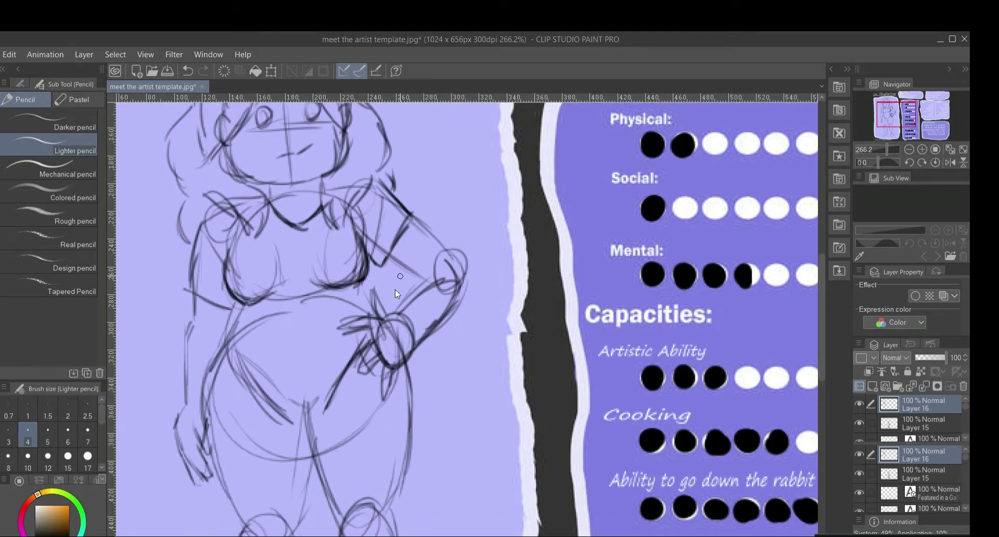
{"action": "left_click_drag", "start_coordinate": [210, 362], "coordinate": [205, 374]}
{"action": "mouse_move", "coordinate": [260, 400]}
{"action": "left_mouse_down"}
{"action": "mouse_move", "coordinate": [335, 403]}
{"action": "mouse_move", "coordinate": [396, 378]}
{"action": "left_mouse_up"}
{"action": "left_click_drag", "start_coordinate": [224, 373], "coordinate": [212, 354]}
{"action": "left_click_drag", "start_coordinate": [363, 282], "coordinate": [402, 437]}
{"action": "scroll", "coordinate": [309, 371], "scroll_direction": "down", "scroll_amount": 2}
{"action": "left_click_drag", "start_coordinate": [244, 458], "coordinate": [203, 327]}
{"action": "left_click_drag", "start_coordinate": [300, 459], "coordinate": [313, 393]}
{"action": "mouse_move", "coordinate": [319, 347]}
{"action": "left_mouse_down"}
{"action": "mouse_move", "coordinate": [306, 357]}
{"action": "mouse_move", "coordinate": [288, 342]}
{"action": "left_mouse_up"}
Darken the contours of both shins and calves and mark the kneecaps
{"action": "scroll", "coordinate": [288, 343], "scroll_direction": "down", "scroll_amount": 3}
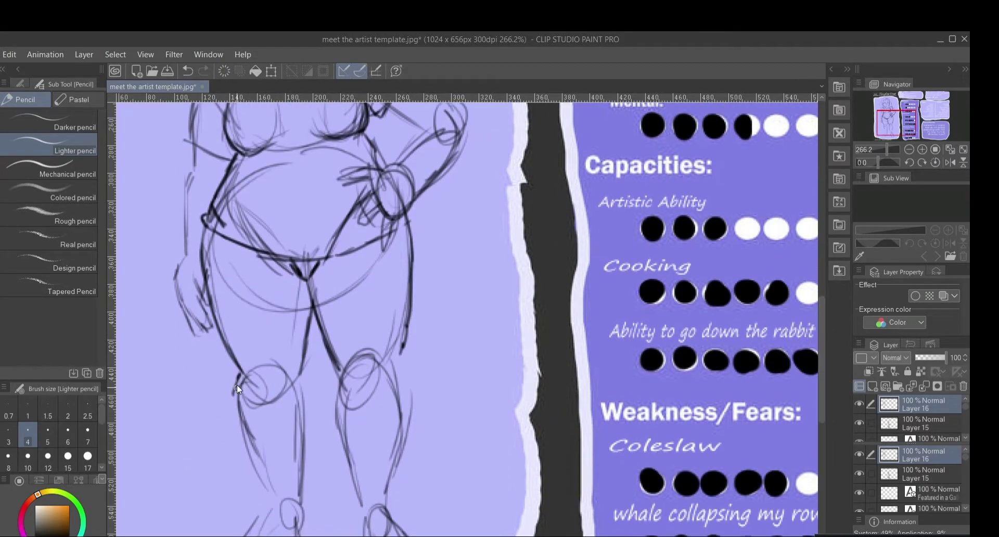
{"action": "left_click_drag", "start_coordinate": [238, 417], "coordinate": [260, 491]}
{"action": "left_click_drag", "start_coordinate": [314, 431], "coordinate": [305, 505]}
{"action": "left_click_drag", "start_coordinate": [241, 390], "coordinate": [259, 411]}
{"action": "left_click_drag", "start_coordinate": [267, 388], "coordinate": [266, 390]}
{"action": "left_click_drag", "start_coordinate": [341, 376], "coordinate": [349, 493]}
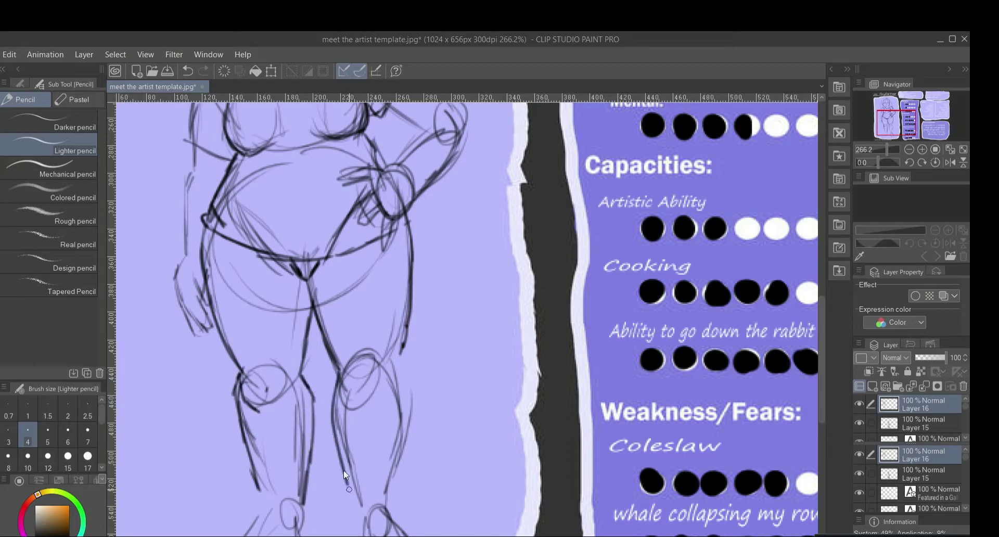
{"action": "left_click_drag", "start_coordinate": [396, 374], "coordinate": [393, 489]}
{"action": "left_click_drag", "start_coordinate": [351, 391], "coordinate": [358, 399]}
{"action": "left_click_drag", "start_coordinate": [388, 384], "coordinate": [385, 390]}
{"action": "scroll", "coordinate": [374, 358], "scroll_direction": "down", "scroll_amount": 5}
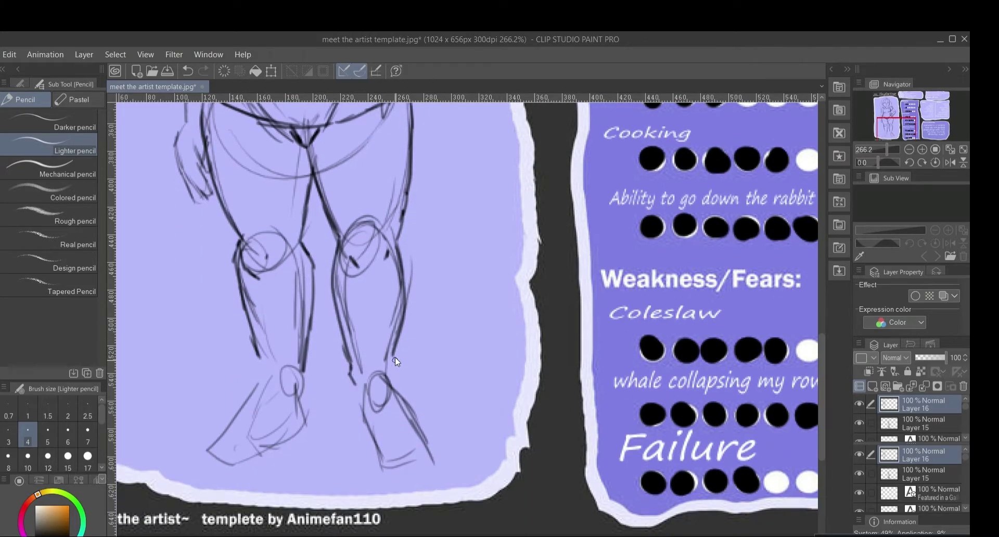
{"action": "left_click_drag", "start_coordinate": [416, 421], "coordinate": [432, 430]}
{"action": "left_click_drag", "start_coordinate": [429, 429], "coordinate": [435, 441]}
{"action": "left_click_drag", "start_coordinate": [365, 424], "coordinate": [373, 442]}
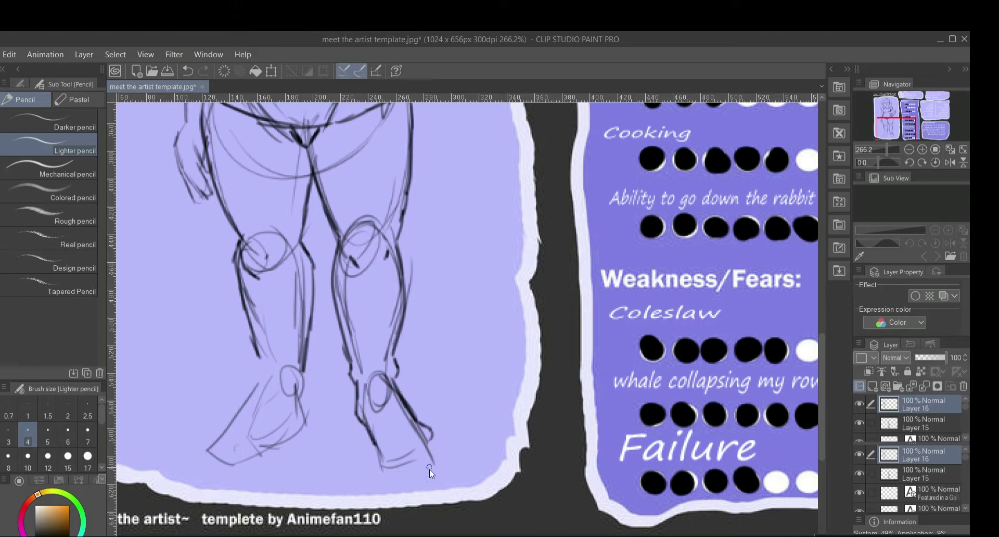
{"action": "key", "text": "ctrl+z"}
{"action": "key", "text": "ctrl+z"}
{"action": "key", "text": "ctrl+z"}
Draw the forward-facing foot with its toes, and outline the ankle, heel and sole of the sideways foot
{"action": "mouse_move", "coordinate": [393, 355]}
{"action": "left_mouse_down"}
{"action": "mouse_move", "coordinate": [423, 433]}
{"action": "mouse_move", "coordinate": [359, 395]}
{"action": "left_mouse_up"}
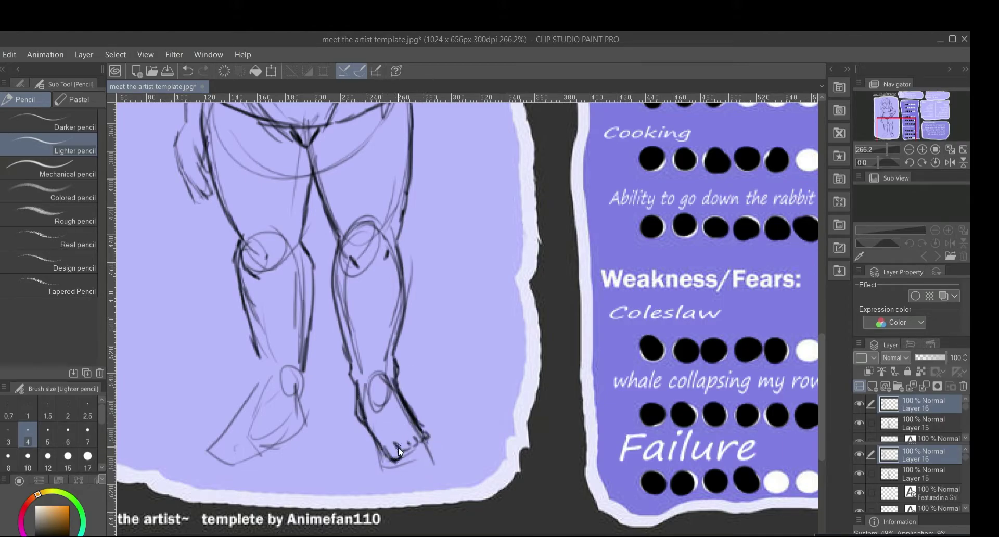
{"action": "left_click_drag", "start_coordinate": [398, 448], "coordinate": [429, 435]}
{"action": "left_click", "coordinate": [258, 359], "text": "alt"}
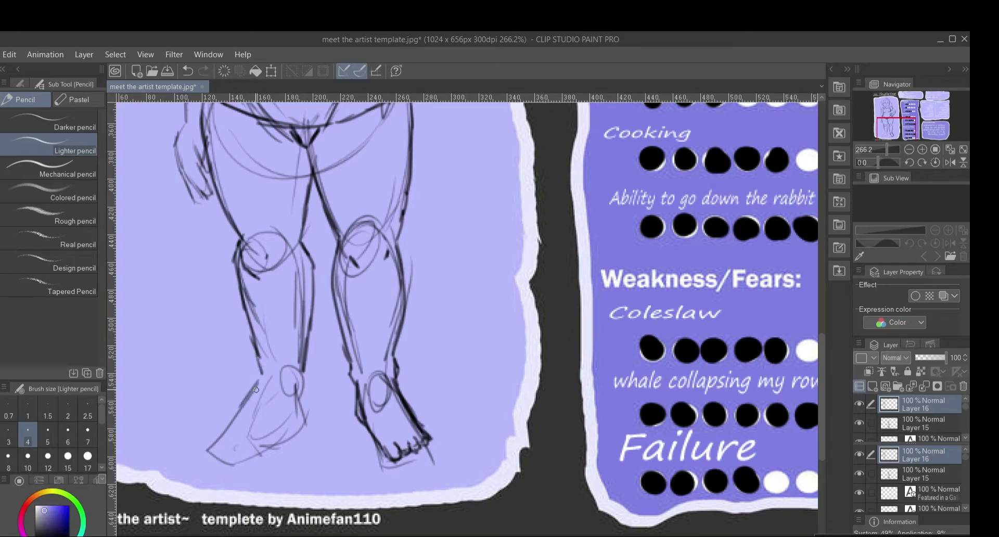
{"action": "key", "text": "ctrl+z"}
{"action": "mouse_move", "coordinate": [261, 378]}
{"action": "left_mouse_down"}
{"action": "mouse_move", "coordinate": [204, 440]}
{"action": "mouse_move", "coordinate": [240, 462]}
{"action": "mouse_move", "coordinate": [304, 425]}
{"action": "mouse_move", "coordinate": [299, 383]}
{"action": "left_mouse_up"}
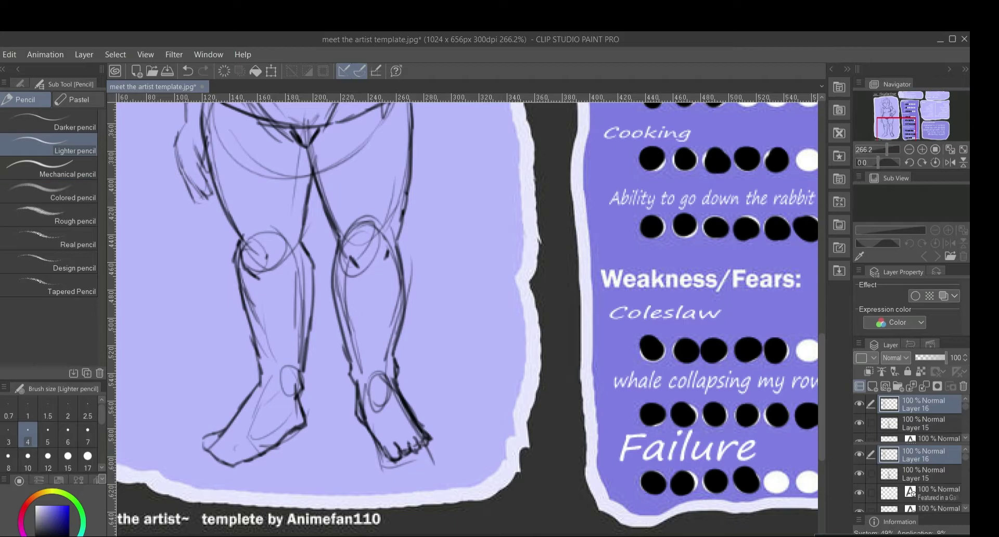
Select the forward-facing foot's toes with an ellipse, move them slightly down and outward to lengthen the foot, and deselect
{"action": "key", "text": "m"}
{"action": "left_click", "coordinate": [62, 145]}
{"action": "left_click_drag", "start_coordinate": [375, 423], "coordinate": [440, 472]}
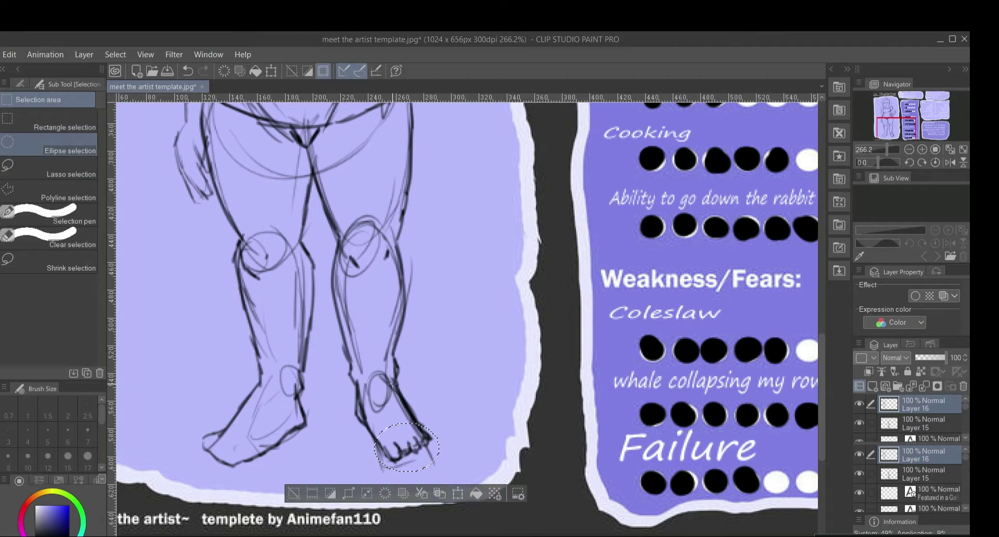
{"action": "key", "text": "ctrl+t"}
{"action": "left_click_drag", "start_coordinate": [401, 440], "coordinate": [407, 448]}
{"action": "key", "text": "Return"}
{"action": "key", "text": "ctrl+d"}
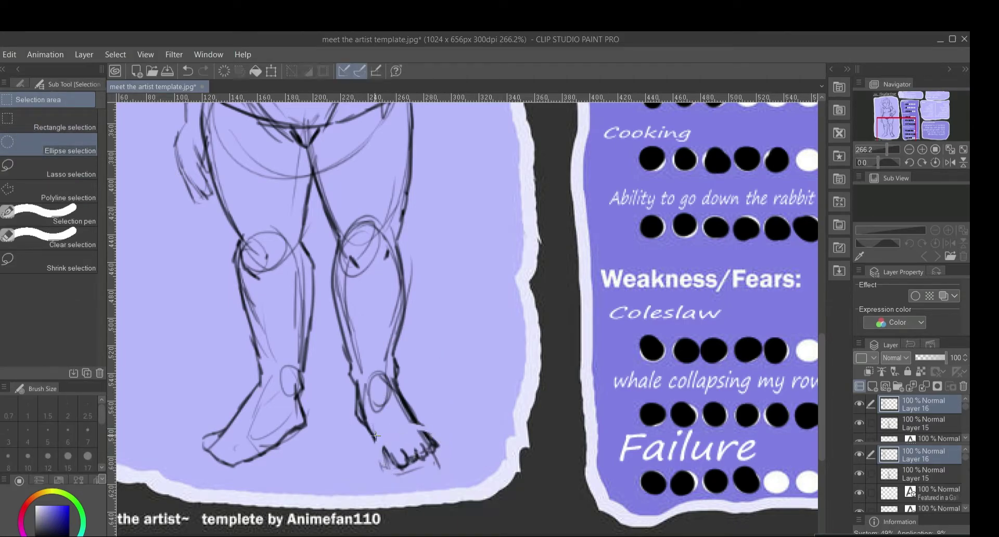
Reconnect the moved toes to the foot with pencil lines, and add toes to the sideways foot
{"action": "key", "text": "p"}
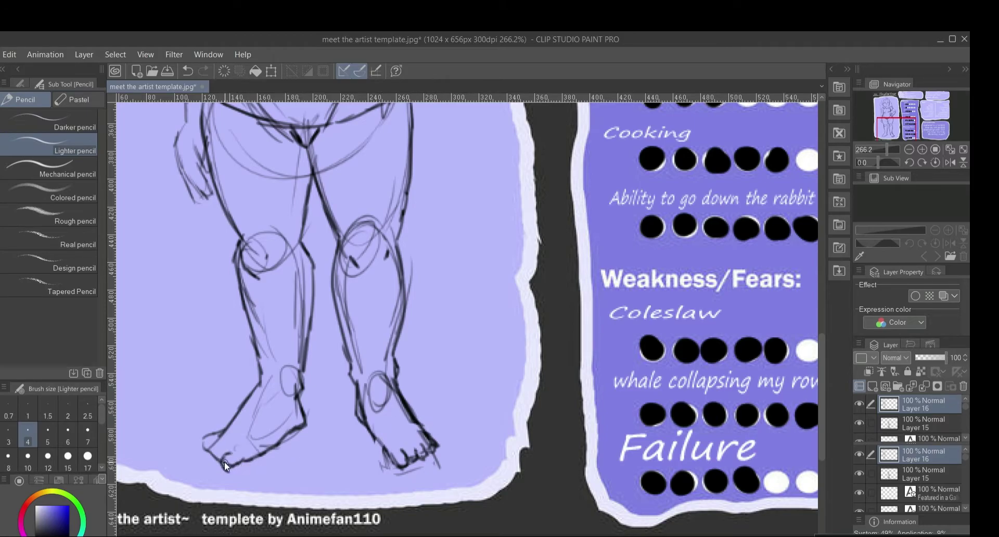
{"action": "left_click_drag", "start_coordinate": [223, 461], "coordinate": [209, 448]}
{"action": "left_click_drag", "start_coordinate": [251, 397], "coordinate": [219, 442]}
Redraw the hair with darker lines: parted bangs, the outer wavy silhouette and the locks falling over the shoulders
{"action": "left_click_drag", "start_coordinate": [823, 354], "coordinate": [821, 261]}
{"action": "scroll", "coordinate": [336, 330], "scroll_direction": "up", "scroll_amount": 3}
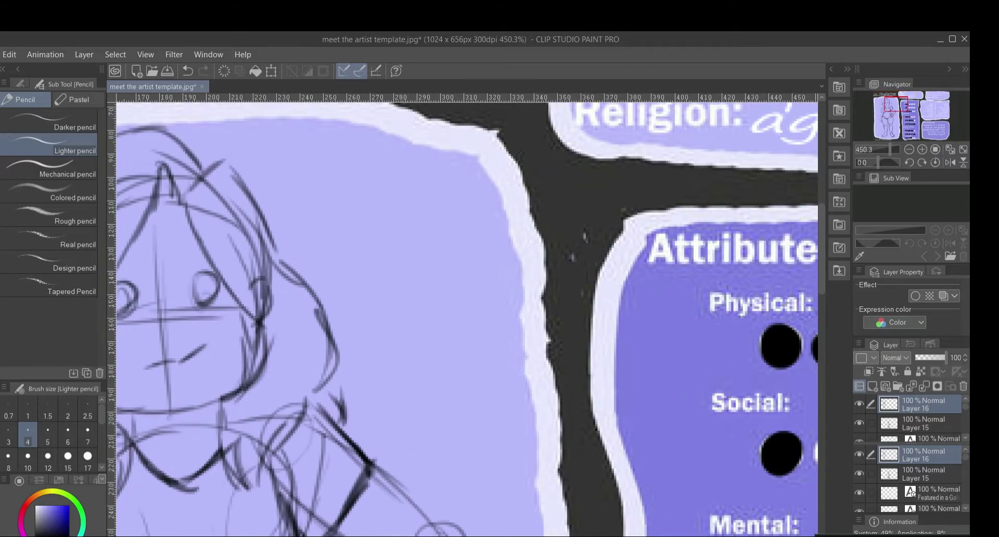
{"action": "scroll", "coordinate": [466, 320], "scroll_direction": "left", "scroll_amount": 3}
{"action": "left_click_drag", "start_coordinate": [357, 173], "coordinate": [217, 366]}
{"action": "left_click_drag", "start_coordinate": [360, 168], "coordinate": [440, 317]}
{"action": "left_click_drag", "start_coordinate": [380, 197], "coordinate": [419, 159]}
{"action": "mouse_move", "coordinate": [424, 162]}
{"action": "left_mouse_down"}
{"action": "mouse_move", "coordinate": [461, 223]}
{"action": "mouse_move", "coordinate": [540, 419]}
{"action": "mouse_move", "coordinate": [189, 274]}
{"action": "mouse_move", "coordinate": [165, 395]}
{"action": "left_mouse_up"}
{"action": "left_click_drag", "start_coordinate": [165, 375], "coordinate": [194, 437]}
{"action": "left_click_drag", "start_coordinate": [189, 438], "coordinate": [195, 508]}
{"action": "mouse_move", "coordinate": [229, 433]}
{"action": "left_mouse_down"}
{"action": "mouse_move", "coordinate": [287, 517]}
{"action": "mouse_move", "coordinate": [265, 338]}
{"action": "left_mouse_up"}
{"action": "left_click_drag", "start_coordinate": [439, 319], "coordinate": [403, 384]}
{"action": "mouse_move", "coordinate": [422, 396]}
{"action": "left_mouse_down"}
{"action": "mouse_move", "coordinate": [441, 500]}
{"action": "mouse_move", "coordinate": [505, 383]}
{"action": "left_mouse_up"}
Draw the detailed face with dark eyes, nostrils, a smirking mouth, a firm chin line, thick eyebrows and glasses
{"action": "mouse_move", "coordinate": [296, 298]}
{"action": "left_mouse_down"}
{"action": "mouse_move", "coordinate": [322, 285]}
{"action": "mouse_move", "coordinate": [336, 300]}
{"action": "left_mouse_up"}
{"action": "left_click_drag", "start_coordinate": [384, 291], "coordinate": [394, 281]}
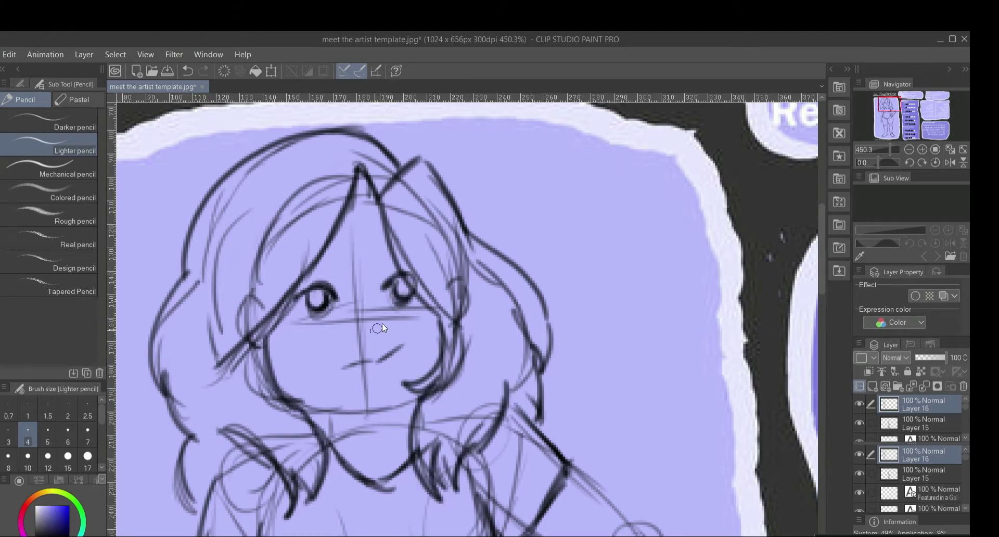
{"action": "left_click_drag", "start_coordinate": [316, 408], "coordinate": [421, 391]}
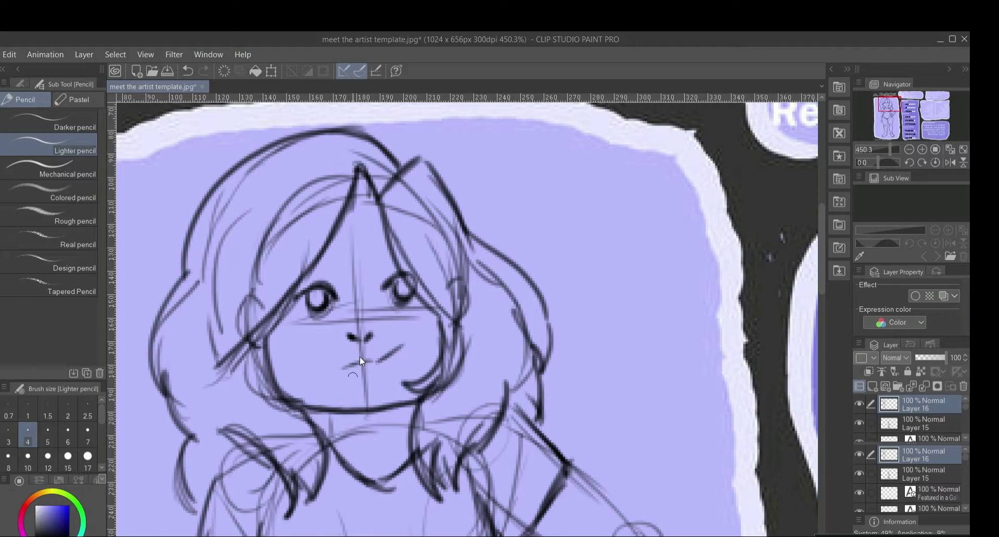
{"action": "left_click_drag", "start_coordinate": [322, 431], "coordinate": [317, 404]}
{"action": "left_click_drag", "start_coordinate": [368, 361], "coordinate": [402, 345]}
{"action": "left_click_drag", "start_coordinate": [359, 376], "coordinate": [376, 372]}
{"action": "mouse_move", "coordinate": [300, 266]}
{"action": "left_mouse_down"}
{"action": "mouse_move", "coordinate": [341, 271]}
{"action": "mouse_move", "coordinate": [424, 256]}
{"action": "mouse_move", "coordinate": [438, 283]}
{"action": "mouse_move", "coordinate": [396, 320]}
{"action": "mouse_move", "coordinate": [288, 273]}
{"action": "left_mouse_up"}
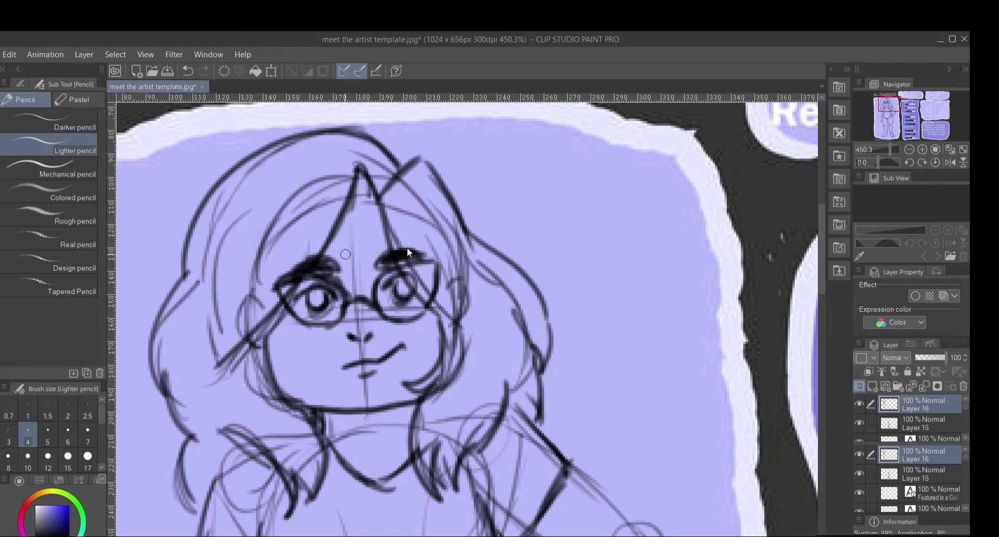
{"action": "left_click_drag", "start_coordinate": [440, 284], "coordinate": [429, 265]}
Darken the fingers of the hand resting on the hip and the lines of its forearm
{"action": "left_click_drag", "start_coordinate": [824, 302], "coordinate": [820, 354]}
{"action": "mouse_move", "coordinate": [535, 193]}
{"action": "left_mouse_down"}
{"action": "mouse_move", "coordinate": [519, 169]}
{"action": "mouse_move", "coordinate": [520, 205]}
{"action": "left_mouse_up"}
{"action": "mouse_move", "coordinate": [455, 214]}
{"action": "left_mouse_down"}
{"action": "mouse_move", "coordinate": [499, 225]}
{"action": "mouse_move", "coordinate": [507, 266]}
{"action": "left_mouse_up"}
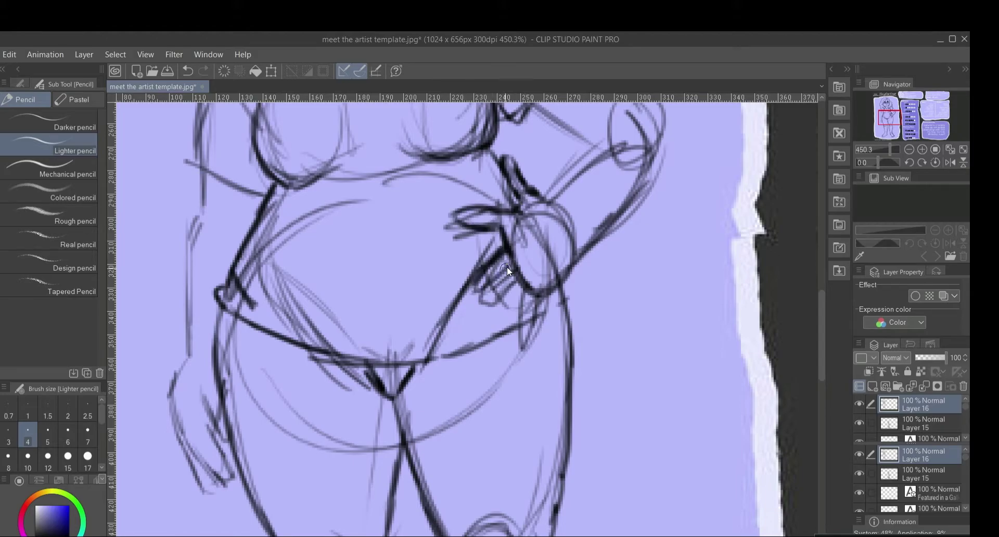
{"action": "left_click_drag", "start_coordinate": [583, 253], "coordinate": [639, 214]}
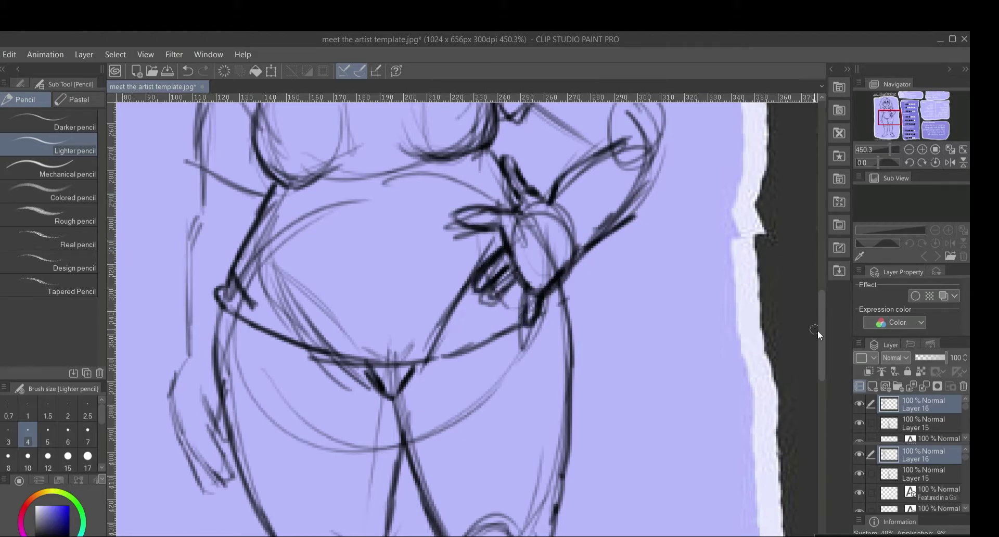
Redraw the bent arm's elbow, upper arm and forearm with darker lines, and undo the stray stroke
{"action": "left_click_drag", "start_coordinate": [821, 333], "coordinate": [820, 284]}
{"action": "mouse_move", "coordinate": [637, 454]}
{"action": "left_mouse_down"}
{"action": "mouse_move", "coordinate": [660, 432]}
{"action": "mouse_move", "coordinate": [669, 372]}
{"action": "left_mouse_up"}
{"action": "left_click_drag", "start_coordinate": [587, 386], "coordinate": [542, 349]}
{"action": "left_click_drag", "start_coordinate": [682, 401], "coordinate": [692, 406]}
{"action": "left_click_drag", "start_coordinate": [644, 450], "coordinate": [674, 374]}
{"action": "left_click_drag", "start_coordinate": [605, 386], "coordinate": [661, 373]}
{"action": "left_click_drag", "start_coordinate": [546, 330], "coordinate": [568, 363]}
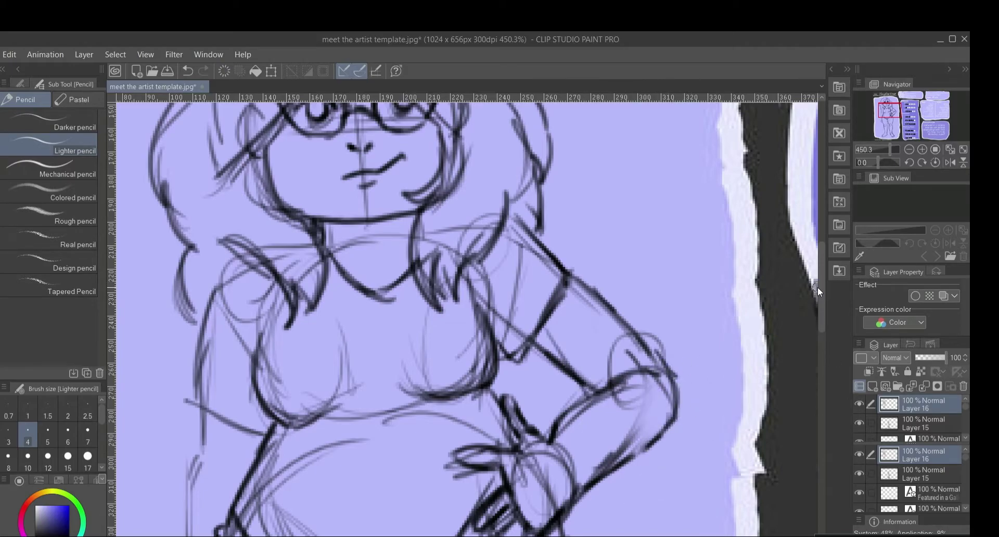
{"action": "left_click_drag", "start_coordinate": [816, 290], "coordinate": [580, 290]}
{"action": "key", "text": "ctrl+z"}
Add a new raster layer above the sketch layer and switch to the Oil paint brush
{"action": "mouse_move", "coordinate": [523, 257]}
{"action": "left_mouse_down"}
{"action": "mouse_move", "coordinate": [726, 260]}
{"action": "mouse_move", "coordinate": [819, 316]}
{"action": "mouse_move", "coordinate": [736, 295]}
{"action": "left_mouse_up"}
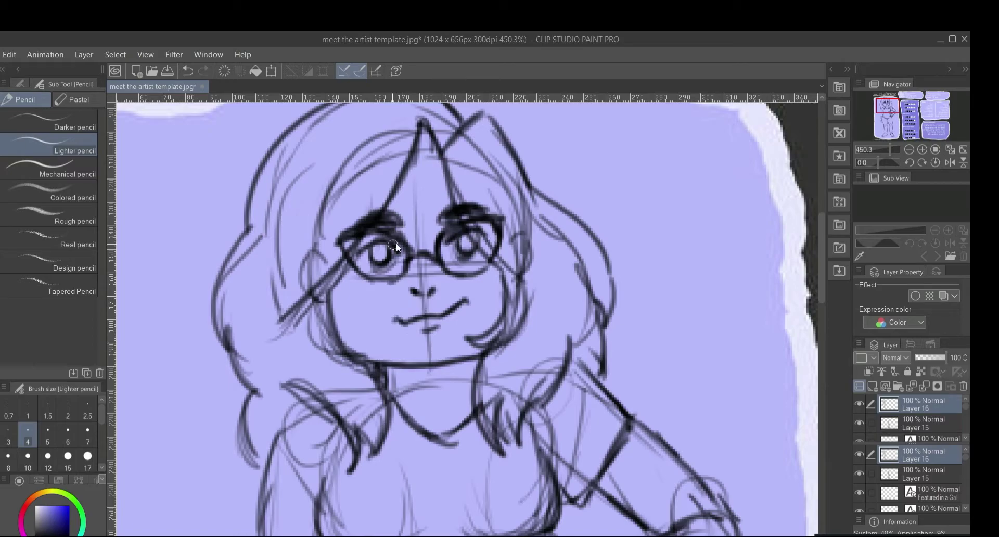
{"action": "scroll", "coordinate": [418, 325], "scroll_direction": "down", "scroll_amount": 5}
{"action": "mouse_move", "coordinate": [419, 326]}
{"action": "left_mouse_down"}
{"action": "mouse_move", "coordinate": [404, 242]}
{"action": "mouse_move", "coordinate": [346, 212]}
{"action": "mouse_move", "coordinate": [320, 213]}
{"action": "left_mouse_up"}
{"action": "left_click", "coordinate": [872, 386]}
{"action": "key", "text": "b"}
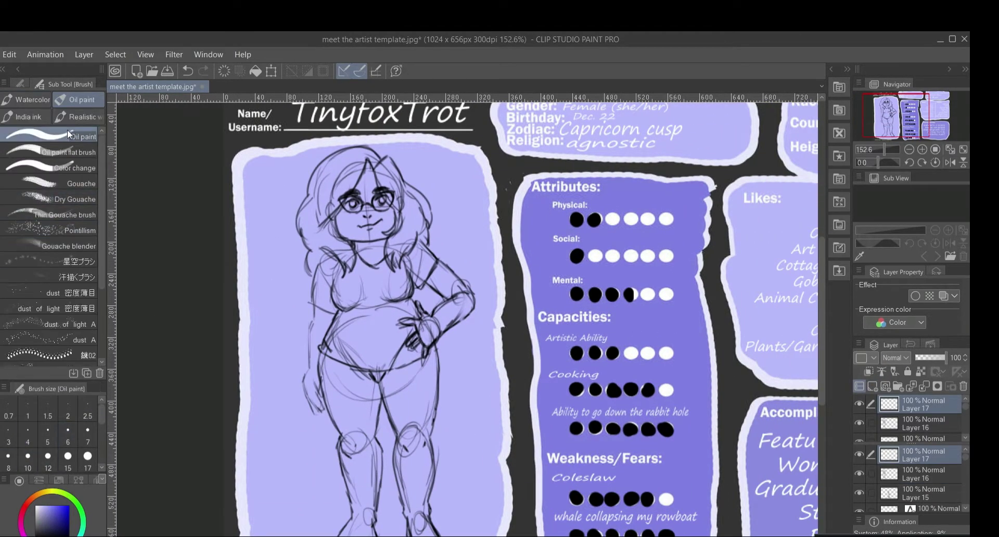
{"action": "left_click", "coordinate": [78, 116]}
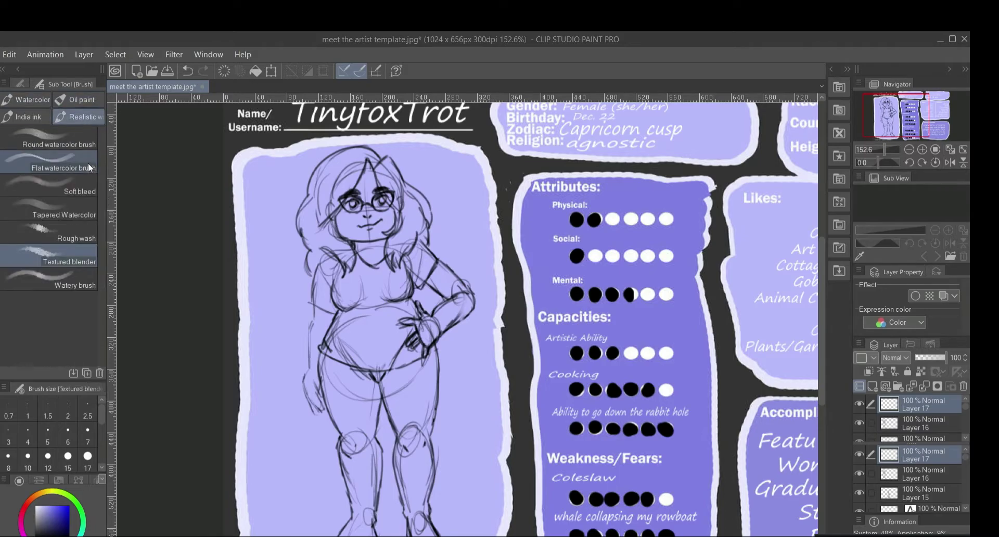
{"action": "left_click", "coordinate": [26, 117]}
{"action": "left_click", "coordinate": [50, 162]}
{"action": "left_click", "coordinate": [88, 456]}
{"action": "mouse_move", "coordinate": [371, 291]}
{"action": "left_mouse_down"}
{"action": "mouse_move", "coordinate": [357, 302]}
{"action": "mouse_move", "coordinate": [353, 289]}
{"action": "left_mouse_up"}
{"action": "left_click_drag", "start_coordinate": [822, 301], "coordinate": [822, 286]}
{"action": "left_click_drag", "start_coordinate": [884, 149], "coordinate": [888, 150]}
{"action": "left_click_drag", "start_coordinate": [248, 354], "coordinate": [228, 328]}
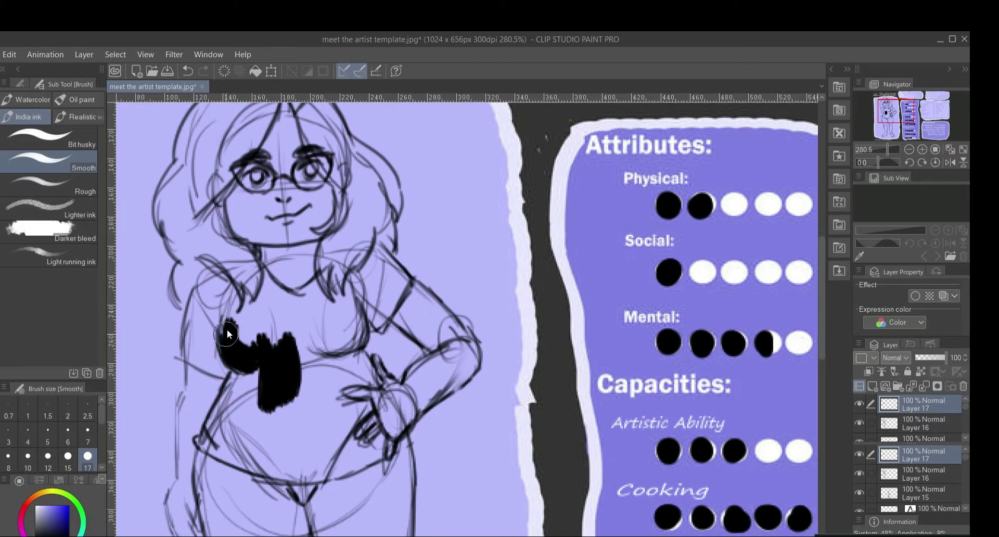
{"action": "mouse_move", "coordinate": [247, 376]}
{"action": "left_mouse_down"}
{"action": "mouse_move", "coordinate": [312, 333]}
{"action": "mouse_move", "coordinate": [326, 354]}
{"action": "mouse_move", "coordinate": [357, 311]}
{"action": "left_mouse_up"}
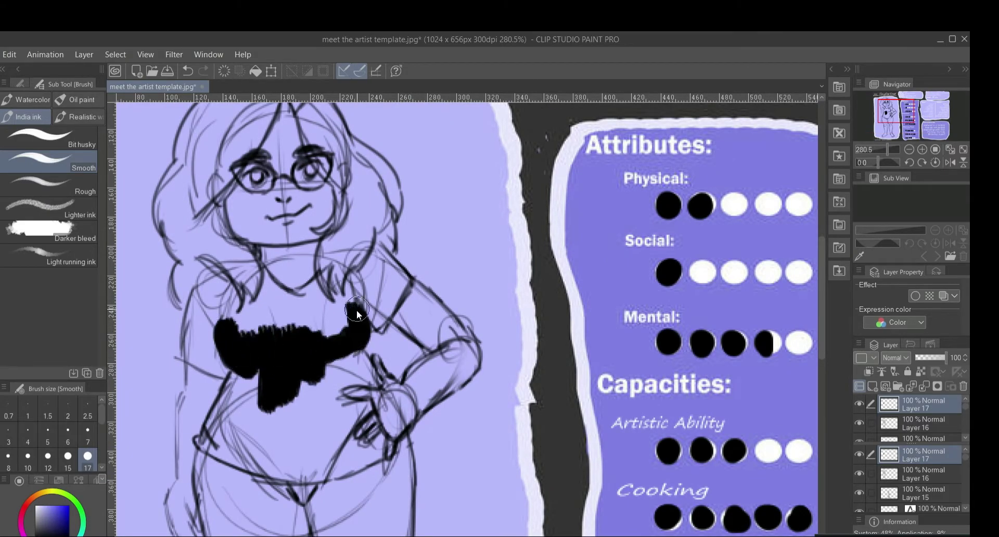
{"action": "mouse_move", "coordinate": [321, 353]}
{"action": "left_mouse_down"}
{"action": "mouse_move", "coordinate": [285, 338]}
{"action": "mouse_move", "coordinate": [281, 311]}
{"action": "mouse_move", "coordinate": [264, 364]}
{"action": "mouse_move", "coordinate": [234, 385]}
{"action": "mouse_move", "coordinate": [216, 420]}
{"action": "mouse_move", "coordinate": [302, 411]}
{"action": "left_mouse_up"}
{"action": "key", "text": "bracketleft"}
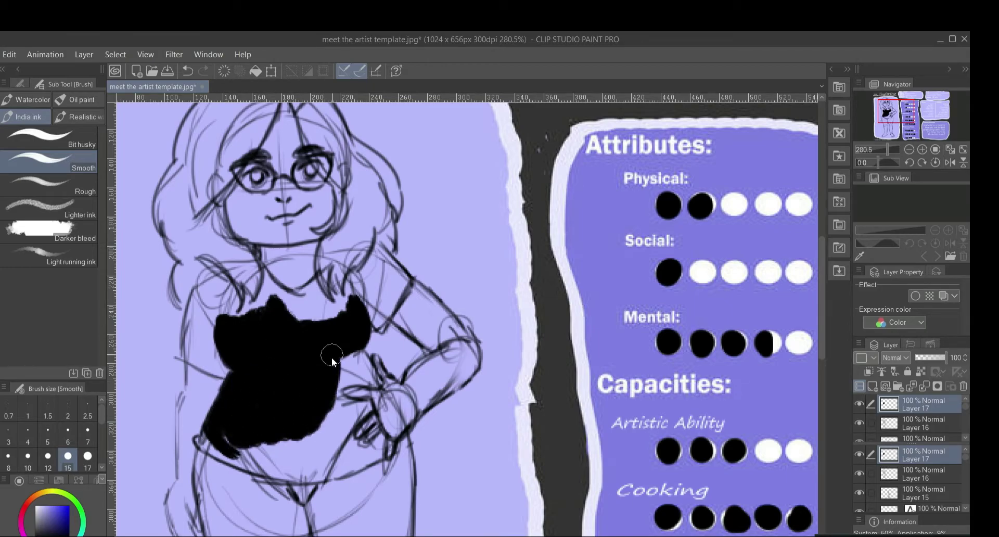
{"action": "key", "text": "ctrl+z"}
{"action": "key", "text": "ctrl+z"}
{"action": "key", "text": "ctrl+z"}
{"action": "key", "text": "ctrl+z"}
{"action": "key", "text": "ctrl+z"}
{"action": "key", "text": "ctrl+z"}
Paint the T-shirt's chest and both sleeves in dark blue-grey with the Oil paint brush
{"action": "left_click", "coordinate": [78, 99]}
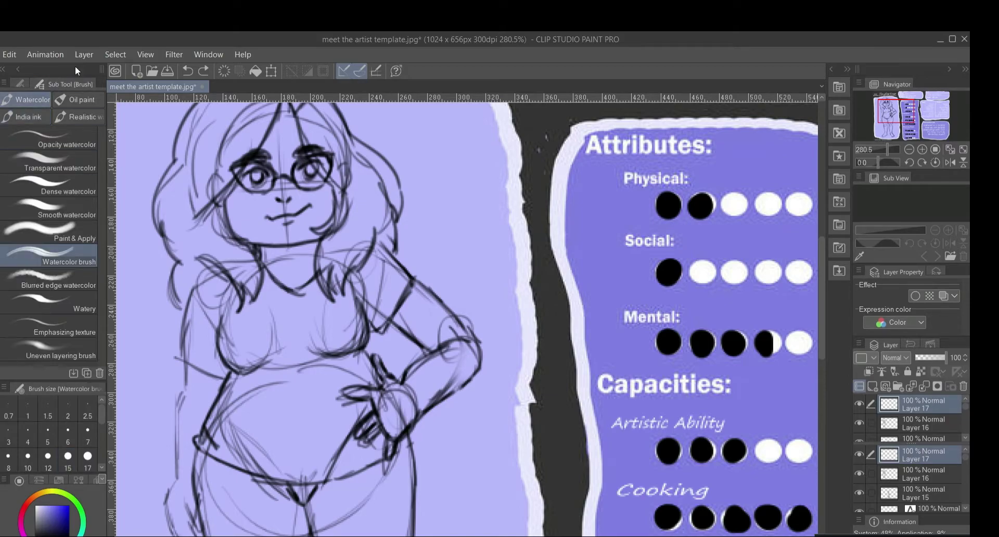
{"action": "left_click", "coordinate": [52, 136]}
{"action": "mouse_move", "coordinate": [279, 351]}
{"action": "left_mouse_down"}
{"action": "mouse_move", "coordinate": [283, 368]}
{"action": "mouse_move", "coordinate": [270, 390]}
{"action": "mouse_move", "coordinate": [254, 376]}
{"action": "mouse_move", "coordinate": [260, 312]}
{"action": "mouse_move", "coordinate": [229, 364]}
{"action": "mouse_move", "coordinate": [218, 317]}
{"action": "mouse_move", "coordinate": [253, 341]}
{"action": "mouse_move", "coordinate": [343, 354]}
{"action": "mouse_move", "coordinate": [359, 312]}
{"action": "mouse_move", "coordinate": [338, 333]}
{"action": "left_mouse_up"}
{"action": "key", "text": "ctrl+z"}
{"action": "left_click", "coordinate": [39, 533]}
{"action": "mouse_move", "coordinate": [195, 364]}
{"action": "left_mouse_down"}
{"action": "mouse_move", "coordinate": [223, 374]}
{"action": "mouse_move", "coordinate": [185, 302]}
{"action": "mouse_move", "coordinate": [224, 313]}
{"action": "mouse_move", "coordinate": [200, 356]}
{"action": "mouse_move", "coordinate": [198, 286]}
{"action": "mouse_move", "coordinate": [228, 291]}
{"action": "mouse_move", "coordinate": [218, 301]}
{"action": "mouse_move", "coordinate": [243, 309]}
{"action": "mouse_move", "coordinate": [276, 270]}
{"action": "mouse_move", "coordinate": [301, 328]}
{"action": "mouse_move", "coordinate": [266, 309]}
{"action": "mouse_move", "coordinate": [297, 294]}
{"action": "mouse_move", "coordinate": [325, 297]}
{"action": "mouse_move", "coordinate": [336, 312]}
{"action": "mouse_move", "coordinate": [305, 311]}
{"action": "mouse_move", "coordinate": [338, 296]}
{"action": "mouse_move", "coordinate": [343, 312]}
{"action": "mouse_move", "coordinate": [356, 291]}
{"action": "mouse_move", "coordinate": [379, 328]}
{"action": "mouse_move", "coordinate": [404, 249]}
{"action": "mouse_move", "coordinate": [367, 273]}
{"action": "mouse_move", "coordinate": [397, 280]}
{"action": "mouse_move", "coordinate": [382, 278]}
{"action": "left_mouse_up"}
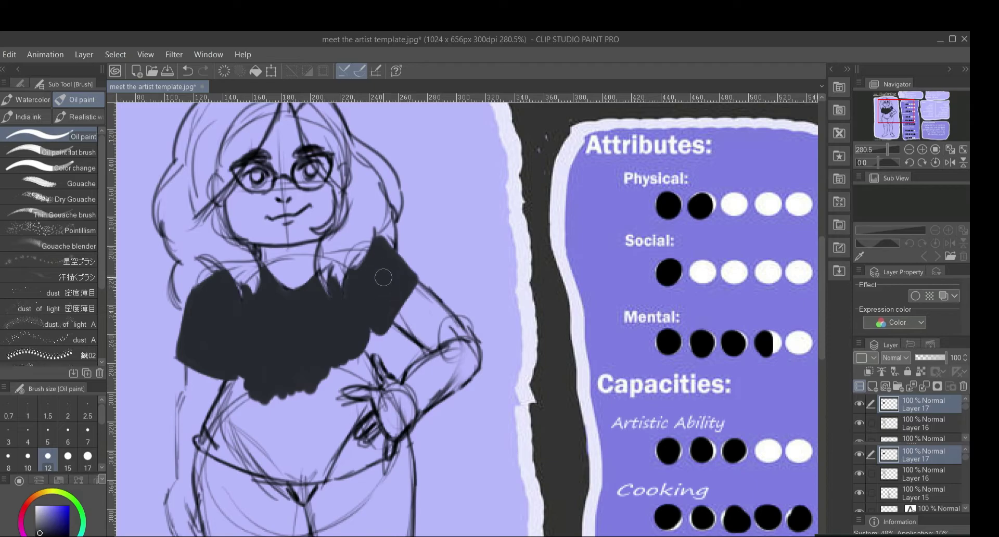
Set the brush size to 15 and fill the rest of the dark T-shirt down to the hips, covering the hand
{"action": "left_click", "coordinate": [68, 431]}
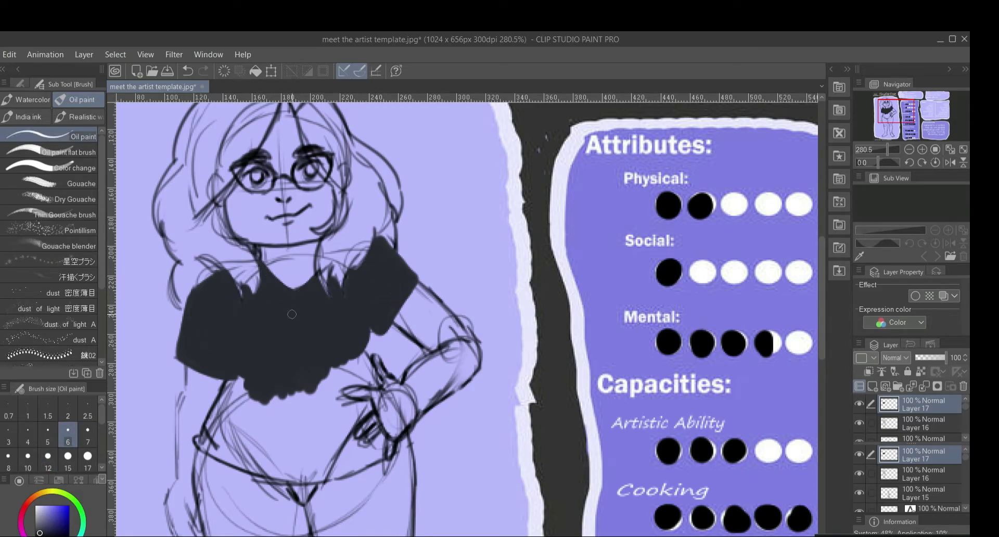
{"action": "left_click", "coordinate": [68, 459]}
{"action": "mouse_move", "coordinate": [295, 401]}
{"action": "left_mouse_down"}
{"action": "mouse_move", "coordinate": [230, 404]}
{"action": "mouse_move", "coordinate": [202, 364]}
{"action": "mouse_move", "coordinate": [223, 413]}
{"action": "mouse_move", "coordinate": [312, 453]}
{"action": "mouse_move", "coordinate": [242, 464]}
{"action": "mouse_move", "coordinate": [201, 439]}
{"action": "mouse_move", "coordinate": [313, 402]}
{"action": "left_mouse_up"}
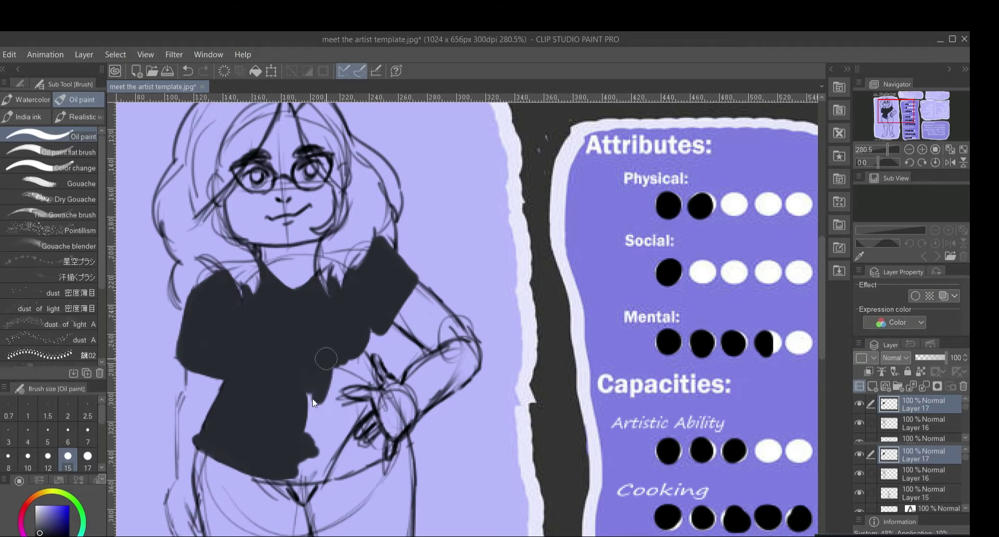
{"action": "left_click_drag", "start_coordinate": [820, 338], "coordinate": [830, 325]}
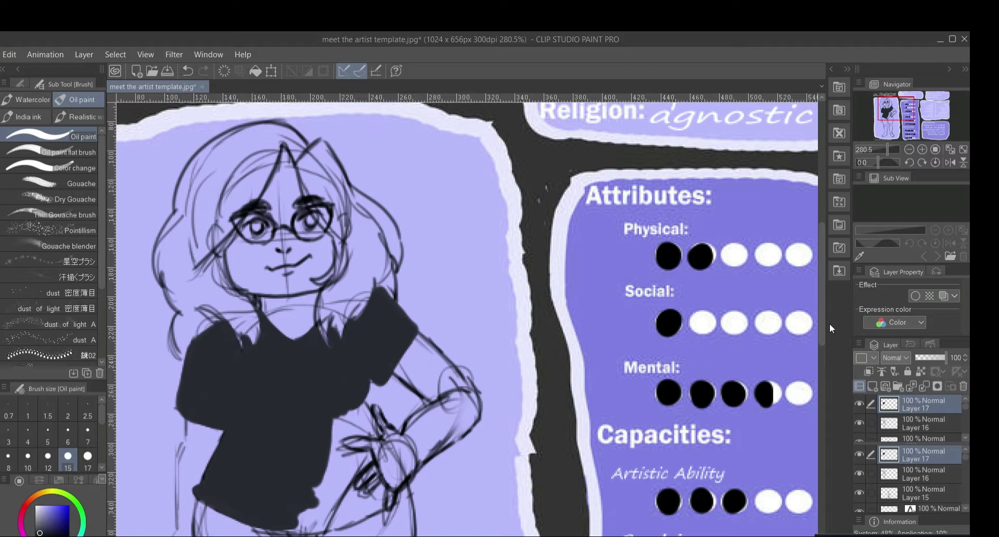
{"action": "left_click_drag", "start_coordinate": [344, 410], "coordinate": [331, 439]}
{"action": "left_click_drag", "start_coordinate": [348, 397], "coordinate": [377, 447]}
{"action": "mouse_move", "coordinate": [338, 513]}
{"action": "left_mouse_down"}
{"action": "mouse_move", "coordinate": [299, 520]}
{"action": "mouse_move", "coordinate": [398, 481]}
{"action": "left_mouse_up"}
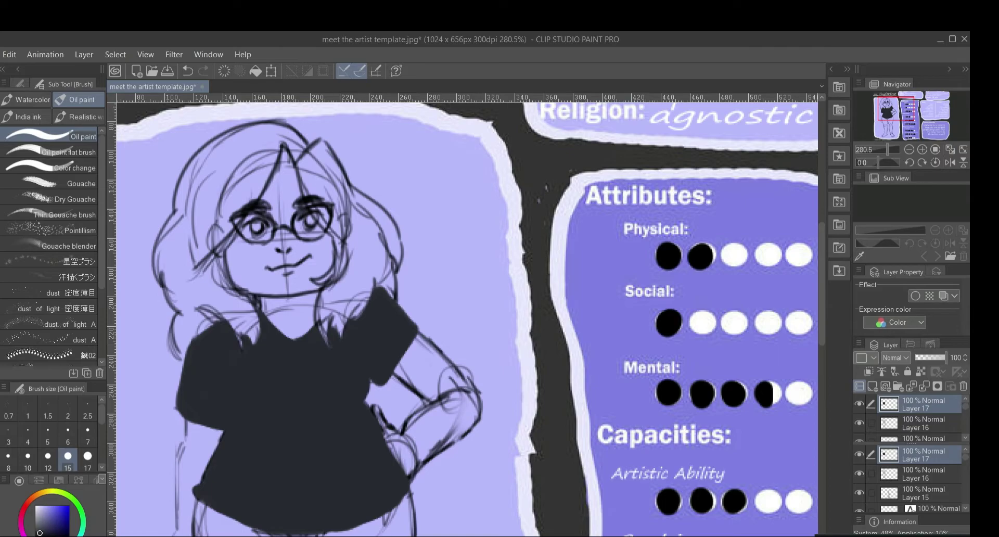
Move the shirt layer beneath the sketch layer and add a new raster layer below it
{"action": "scroll", "coordinate": [466, 327], "scroll_direction": "down", "scroll_amount": 4}
{"action": "left_click_drag", "start_coordinate": [822, 302], "coordinate": [823, 321]}
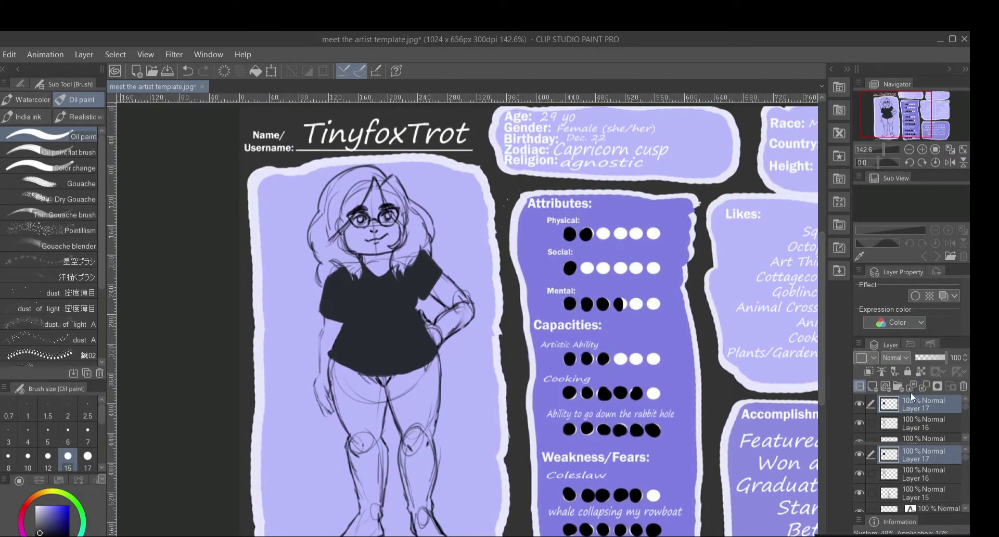
{"action": "mouse_move", "coordinate": [932, 425]}
{"action": "left_mouse_down"}
{"action": "mouse_move", "coordinate": [932, 401]}
{"action": "mouse_move", "coordinate": [932, 433]}
{"action": "left_mouse_up"}
{"action": "left_click", "coordinate": [875, 386]}
Paint the face, neck and bent arm in a light peach skin tone, hiding the sketch briefly to touch up the arm
{"action": "left_click", "coordinate": [42, 497]}
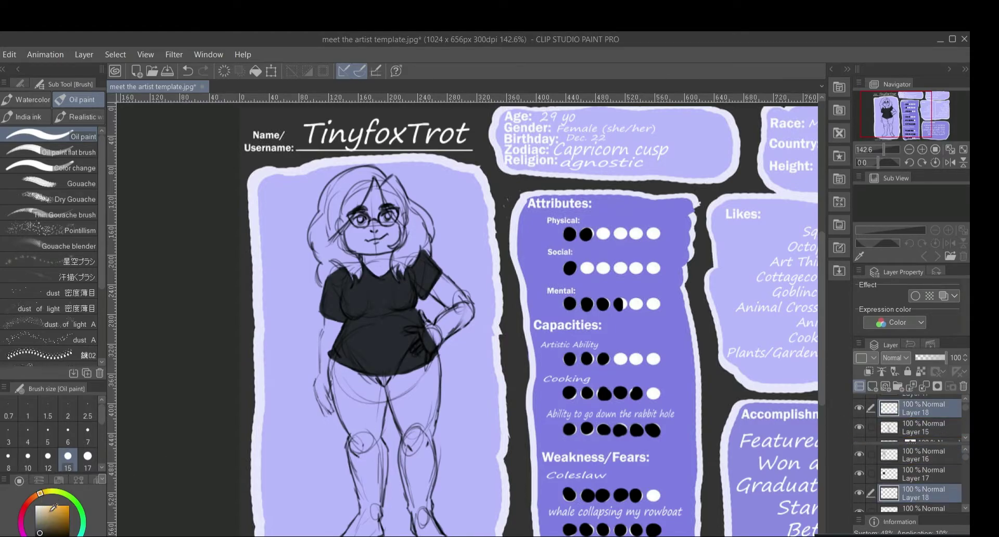
{"action": "mouse_move", "coordinate": [382, 249]}
{"action": "left_mouse_down"}
{"action": "mouse_move", "coordinate": [390, 220]}
{"action": "mouse_move", "coordinate": [372, 194]}
{"action": "mouse_move", "coordinate": [370, 243]}
{"action": "mouse_move", "coordinate": [360, 249]}
{"action": "mouse_move", "coordinate": [362, 222]}
{"action": "mouse_move", "coordinate": [370, 241]}
{"action": "mouse_move", "coordinate": [388, 236]}
{"action": "mouse_move", "coordinate": [373, 185]}
{"action": "left_mouse_up"}
{"action": "left_click", "coordinate": [35, 495]}
{"action": "left_click", "coordinate": [30, 497]}
{"action": "mouse_move", "coordinate": [457, 312]}
{"action": "left_mouse_down"}
{"action": "mouse_move", "coordinate": [435, 335]}
{"action": "mouse_move", "coordinate": [466, 315]}
{"action": "left_mouse_up"}
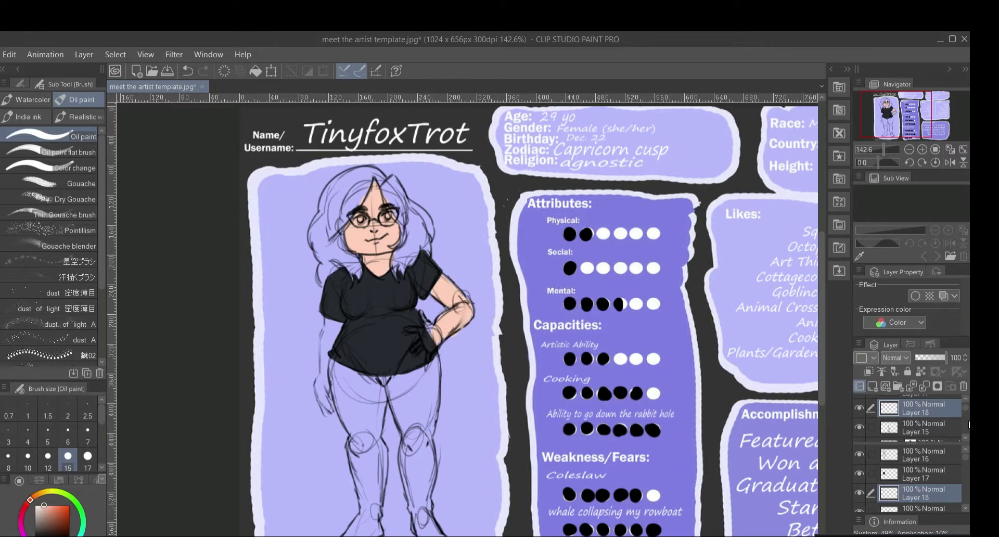
{"action": "scroll", "coordinate": [875, 398], "scroll_direction": "up", "scroll_amount": 2}
{"action": "left_click", "coordinate": [859, 404]}
{"action": "left_click_drag", "start_coordinate": [427, 293], "coordinate": [450, 288]}
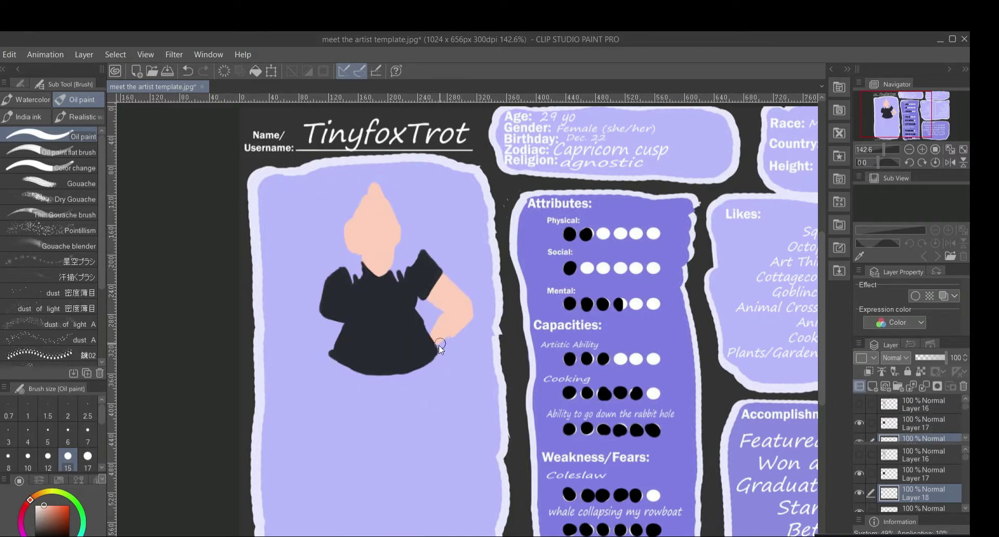
{"action": "left_click", "coordinate": [859, 403]}
Move the skin layer above the shirt layer and paint the hip hand's thumb, index finger and palm at brush size 5
{"action": "left_click_drag", "start_coordinate": [821, 302], "coordinate": [823, 301]}
{"action": "key", "text": "ctrl+plus"}
{"action": "key", "text": "ctrl+plus"}
{"action": "left_click", "coordinate": [47, 427]}
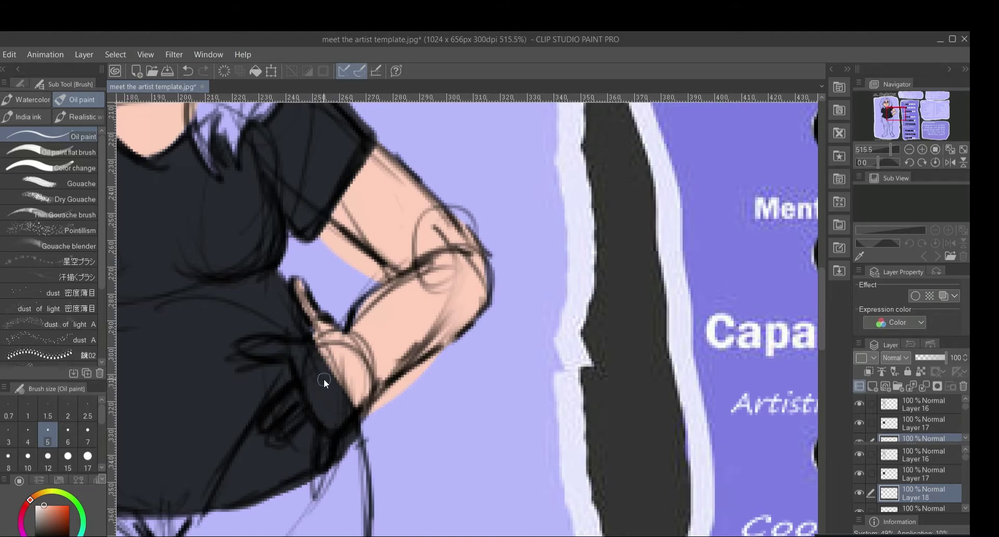
{"action": "left_click_drag", "start_coordinate": [929, 439], "coordinate": [927, 415]}
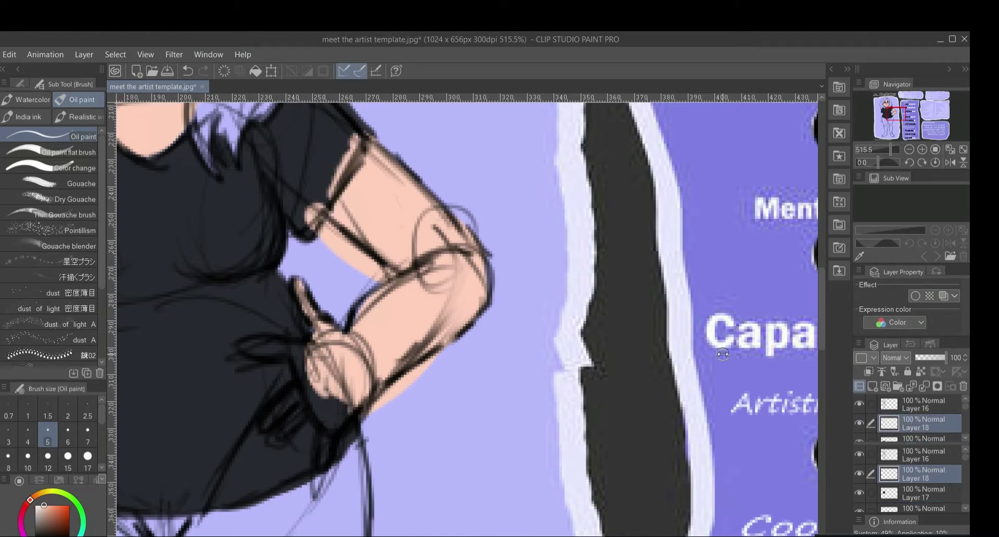
{"action": "mouse_move", "coordinate": [275, 351]}
{"action": "left_mouse_down"}
{"action": "mouse_move", "coordinate": [243, 351]}
{"action": "mouse_move", "coordinate": [305, 344]}
{"action": "left_mouse_up"}
{"action": "left_click_drag", "start_coordinate": [305, 343], "coordinate": [242, 348]}
{"action": "left_click", "coordinate": [342, 329], "text": "alt"}
{"action": "mouse_move", "coordinate": [315, 380]}
{"action": "left_mouse_down"}
{"action": "mouse_move", "coordinate": [311, 397]}
{"action": "mouse_move", "coordinate": [333, 417]}
{"action": "mouse_move", "coordinate": [347, 400]}
{"action": "left_mouse_up"}
Check the hand with the sketch and skin layers hidden in turn, and paint the remaining fingers in muted strokes
{"action": "left_click", "coordinate": [859, 404]}
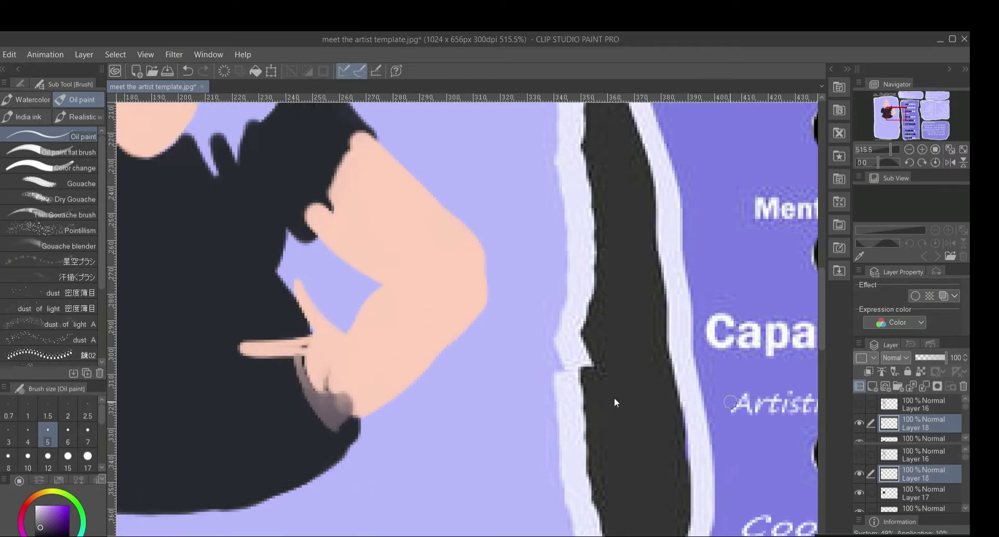
{"action": "left_click", "coordinate": [858, 424]}
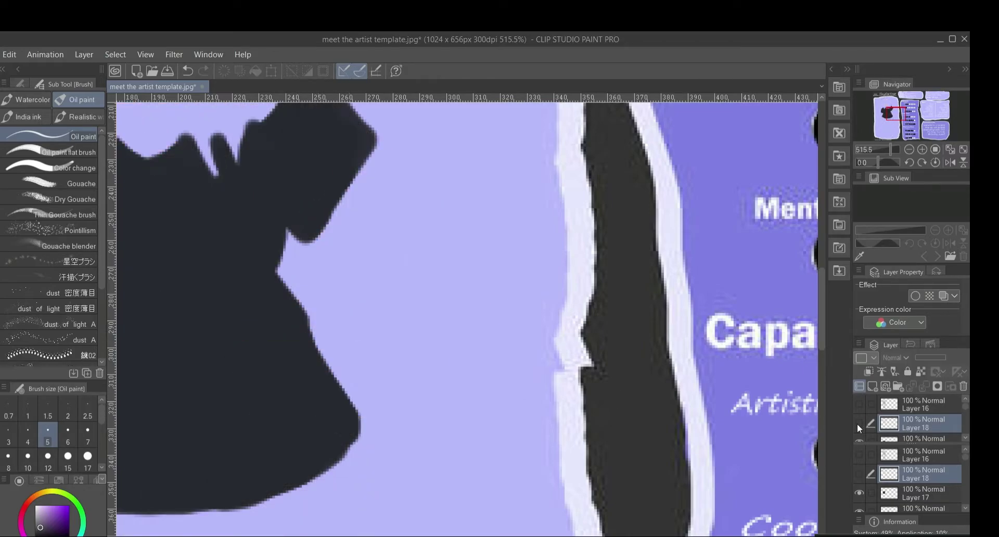
{"action": "left_click", "coordinate": [858, 423]}
{"action": "left_click", "coordinate": [859, 405]}
{"action": "left_click", "coordinate": [859, 405]}
{"action": "left_click", "coordinate": [859, 404]}
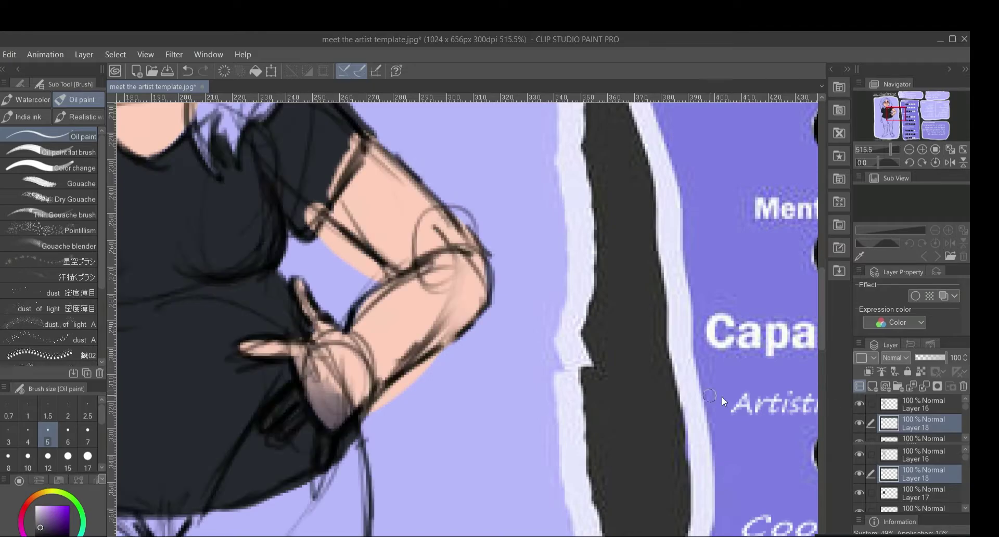
{"action": "mouse_move", "coordinate": [265, 426]}
{"action": "left_mouse_down"}
{"action": "mouse_move", "coordinate": [296, 389]}
{"action": "mouse_move", "coordinate": [273, 420]}
{"action": "mouse_move", "coordinate": [294, 415]}
{"action": "left_mouse_up"}
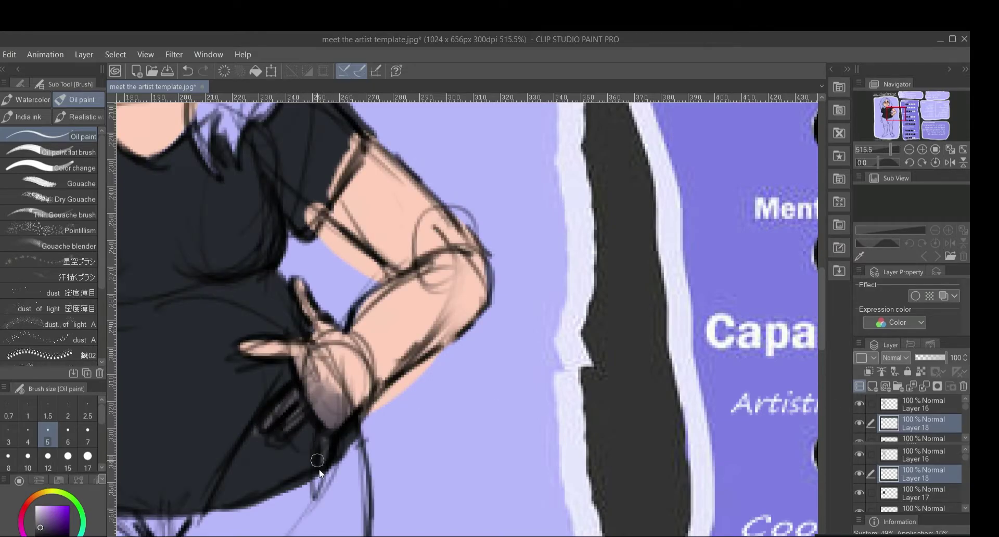
Review the painted hand without the sketch, and undo the hand painting and the skin layer's move
{"action": "left_click", "coordinate": [859, 403]}
{"action": "left_click", "coordinate": [859, 423]}
{"action": "left_click", "coordinate": [859, 424]}
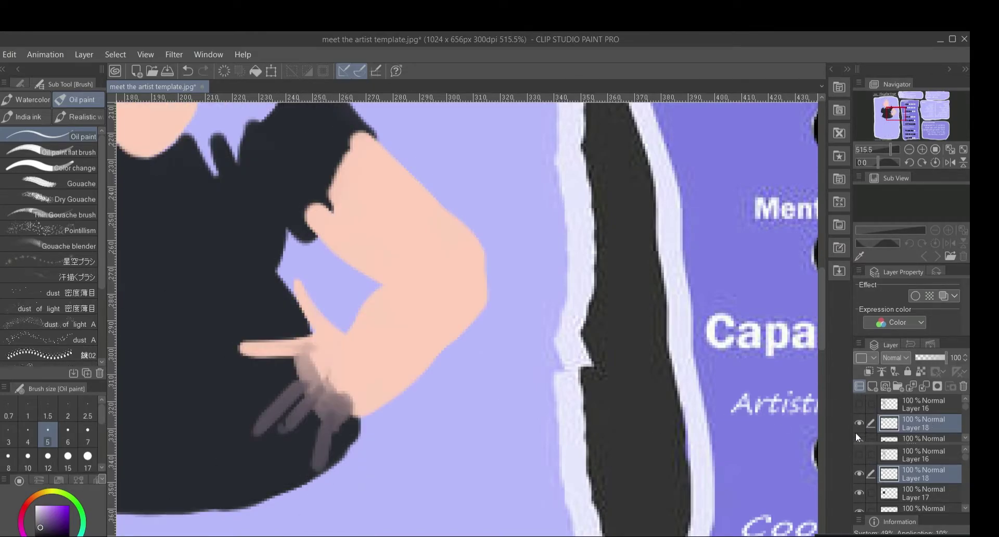
{"action": "left_click_drag", "start_coordinate": [855, 432], "coordinate": [847, 492]}
{"action": "left_click", "coordinate": [859, 404]}
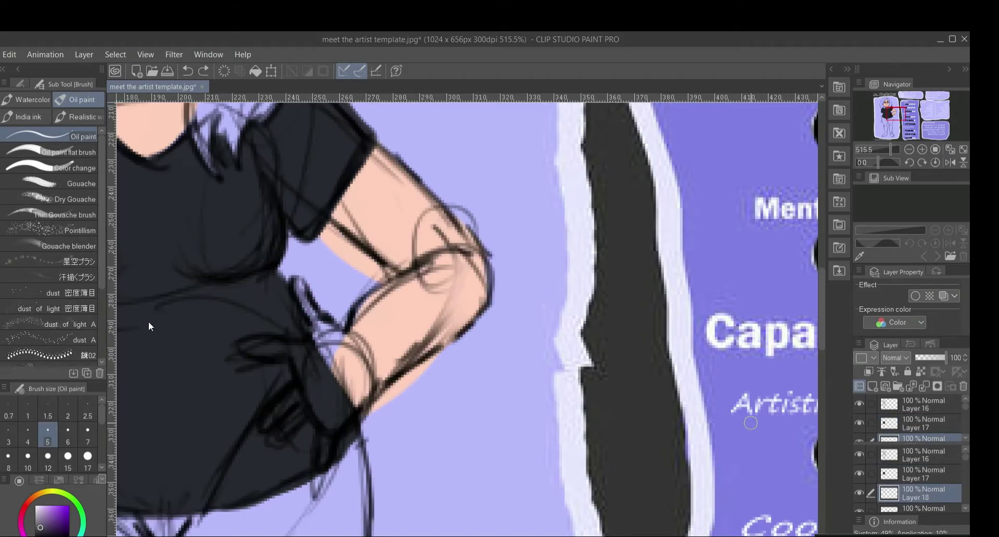
{"action": "key", "text": "alt+Tab"}
{"action": "left_click", "coordinate": [59, 42]}
{"action": "left_click", "coordinate": [529, 328]}
{"action": "key", "text": "alt+Tab"}
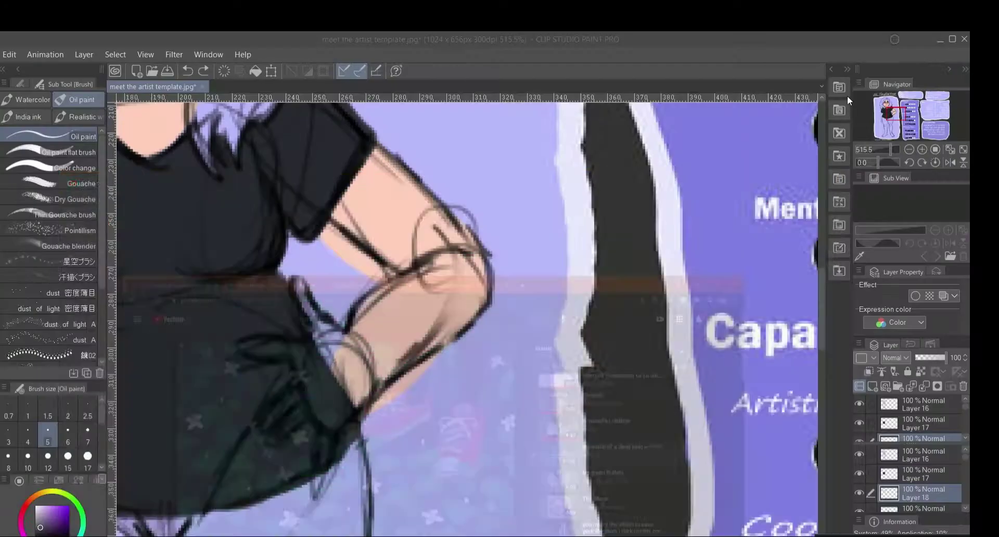
Erase the shapes of the palm and fingers out of the shirt layer with the Softer eraser at size 6
{"action": "key", "text": "e"}
{"action": "left_click", "coordinate": [67, 435]}
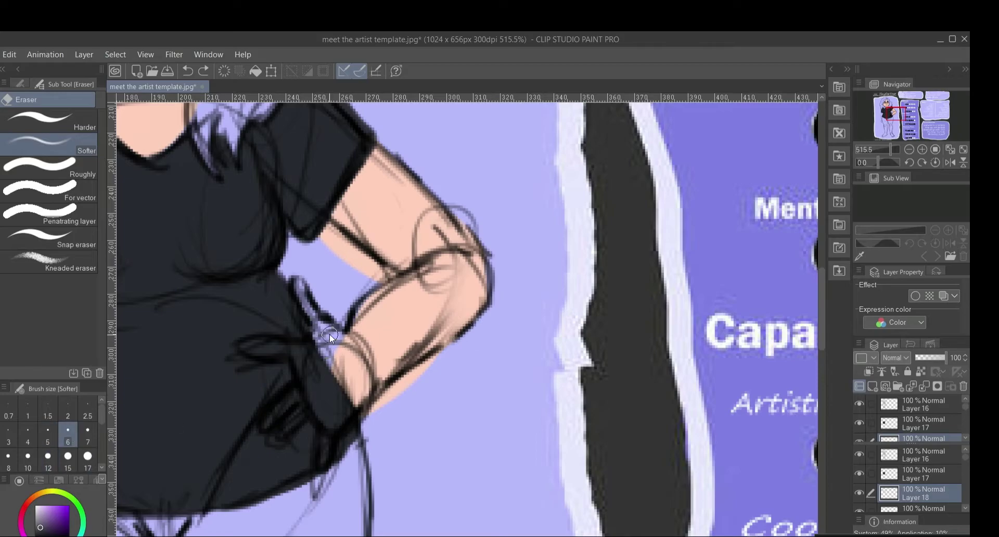
{"action": "mouse_move", "coordinate": [329, 334]}
{"action": "left_mouse_down"}
{"action": "mouse_move", "coordinate": [337, 388]}
{"action": "mouse_move", "coordinate": [318, 359]}
{"action": "mouse_move", "coordinate": [270, 351]}
{"action": "mouse_move", "coordinate": [312, 349]}
{"action": "mouse_move", "coordinate": [353, 398]}
{"action": "mouse_move", "coordinate": [333, 408]}
{"action": "mouse_move", "coordinate": [304, 370]}
{"action": "mouse_move", "coordinate": [342, 406]}
{"action": "mouse_move", "coordinate": [273, 439]}
{"action": "mouse_move", "coordinate": [298, 413]}
{"action": "mouse_move", "coordinate": [279, 433]}
{"action": "left_mouse_up"}
{"action": "left_click", "coordinate": [900, 423]}
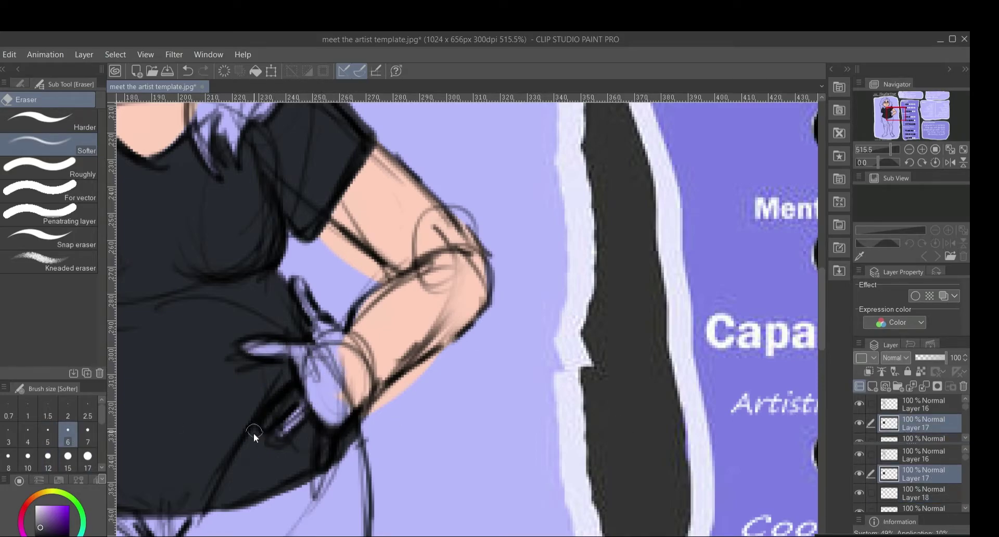
{"action": "left_click", "coordinate": [859, 423]}
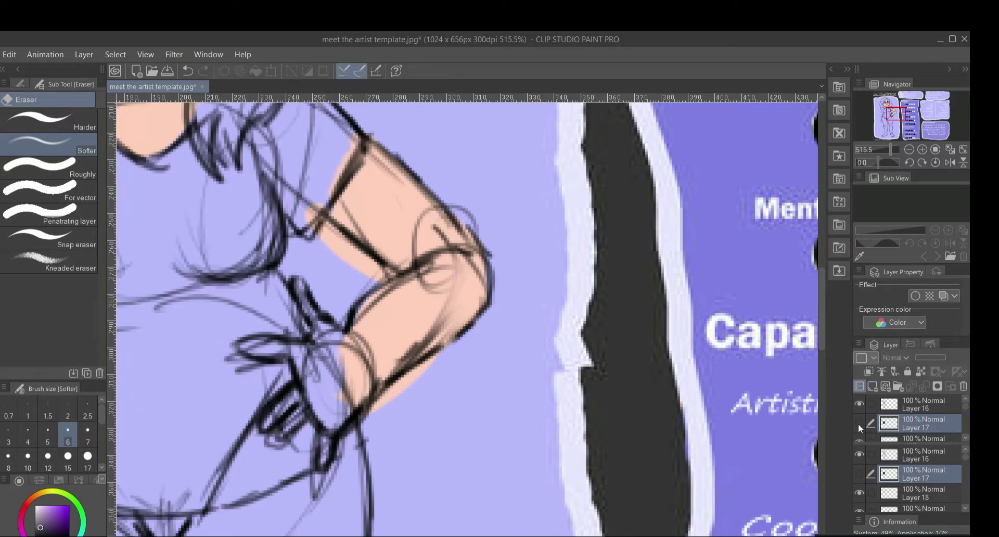
{"action": "left_click", "coordinate": [859, 404]}
{"action": "left_click", "coordinate": [859, 404]}
{"action": "left_click", "coordinate": [859, 423]}
On the skin layer, sample the arm's skin tone, paint the palm, thumb and index finger, and hide the sketch
{"action": "scroll", "coordinate": [965, 407], "scroll_direction": "down", "scroll_amount": 1}
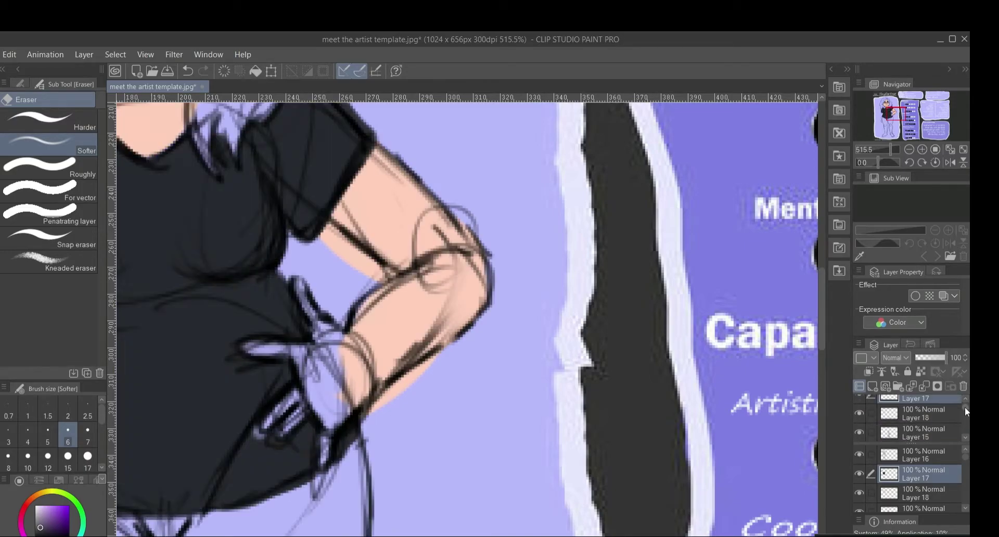
{"action": "left_click", "coordinate": [907, 409]}
{"action": "left_click", "coordinate": [439, 290], "text": "alt"}
{"action": "left_click", "coordinate": [2, 228]}
{"action": "left_click_drag", "start_coordinate": [340, 342], "coordinate": [306, 310]}
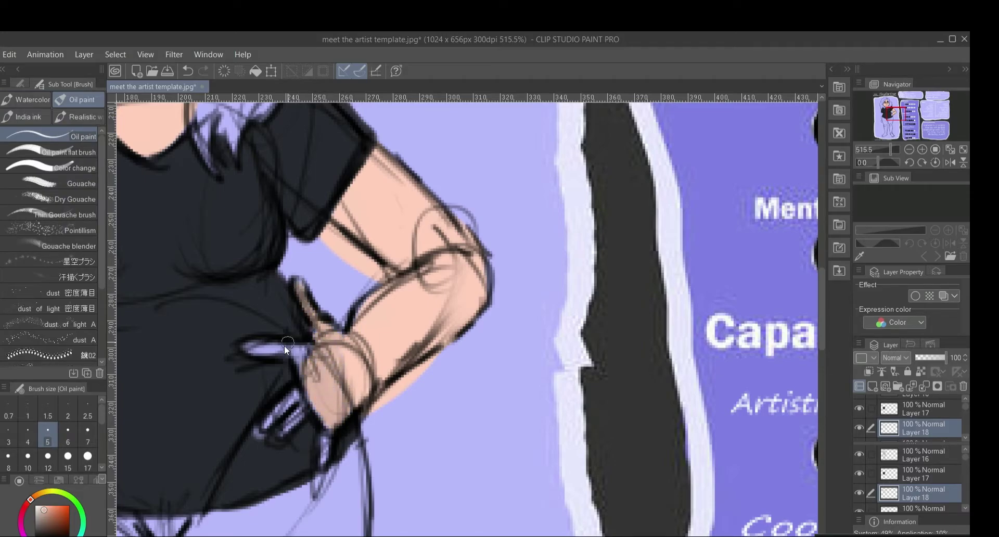
{"action": "mouse_move", "coordinate": [305, 351]}
{"action": "left_mouse_down"}
{"action": "mouse_move", "coordinate": [254, 352]}
{"action": "mouse_move", "coordinate": [308, 364]}
{"action": "left_mouse_up"}
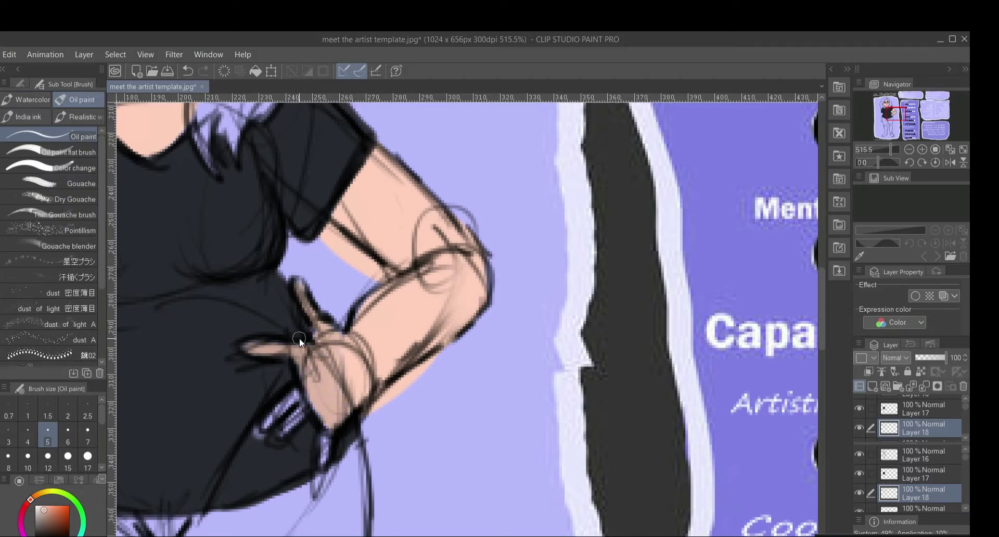
{"action": "scroll", "coordinate": [863, 408], "scroll_direction": "up", "scroll_amount": 1}
{"action": "left_click", "coordinate": [859, 404]}
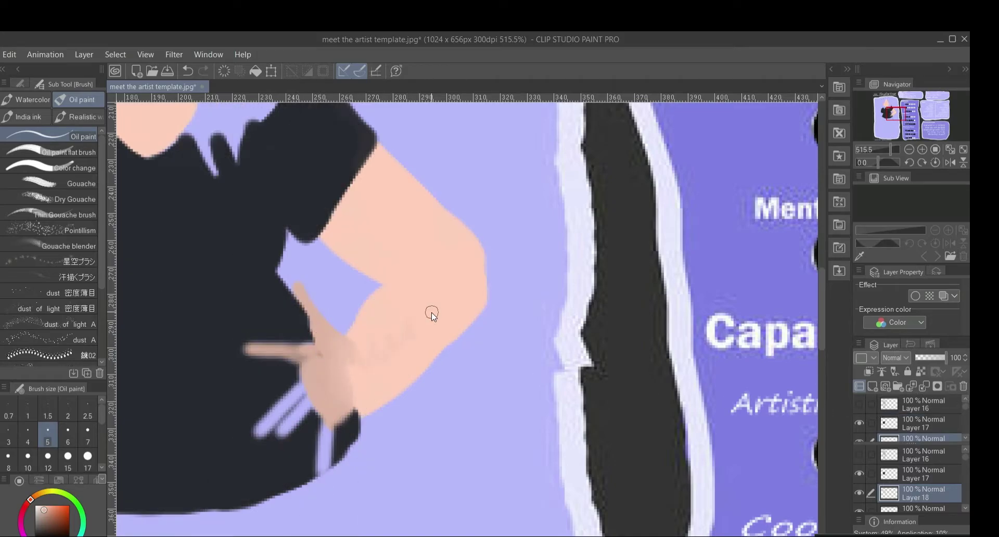
Undo the hand erasing, all the skin and shirt painting, and the layer changes
{"action": "key", "text": "ctrl+z"}
{"action": "key", "text": "ctrl+z"}
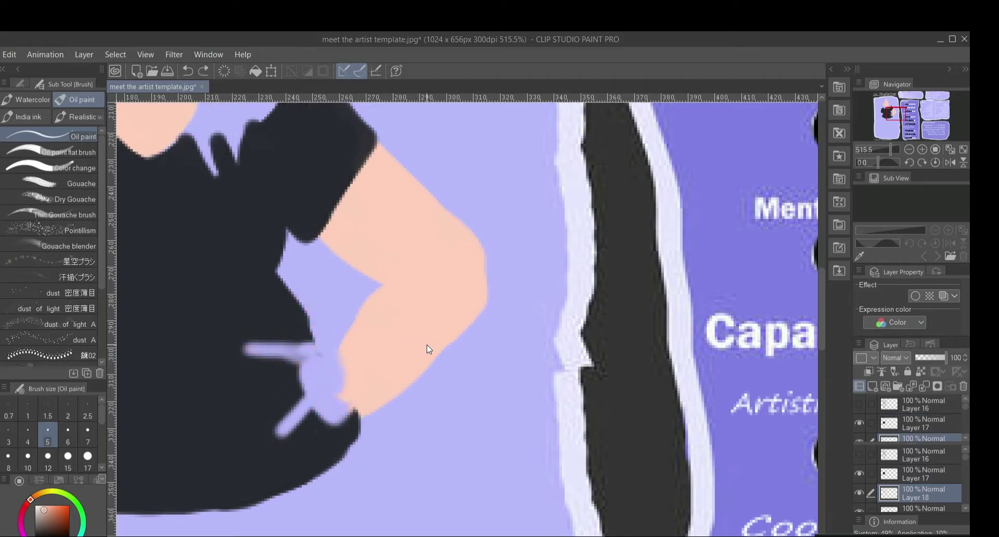
{"action": "key", "text": "ctrl+z"}
{"action": "key", "text": "ctrl+z"}
{"action": "key", "text": "ctrl+z"}
{"action": "key", "text": "ctrl+z"}
{"action": "key", "text": "ctrl+z"}
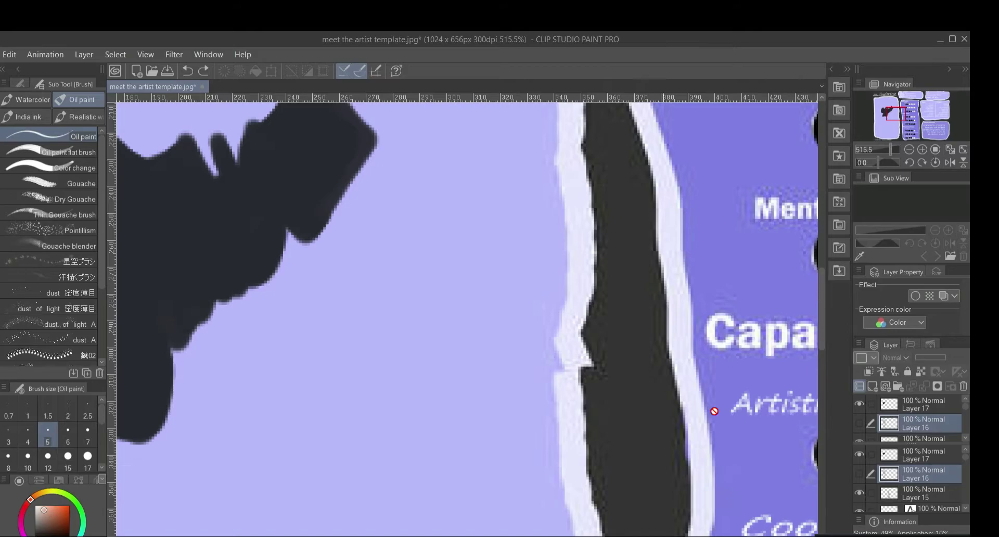
{"action": "key", "text": "ctrl+minus"}
{"action": "key", "text": "ctrl+minus"}
{"action": "key", "text": "ctrl+minus"}
{"action": "key", "text": "ctrl+minus"}
{"action": "key", "text": "ctrl+z"}
{"action": "key", "text": "ctrl+z"}
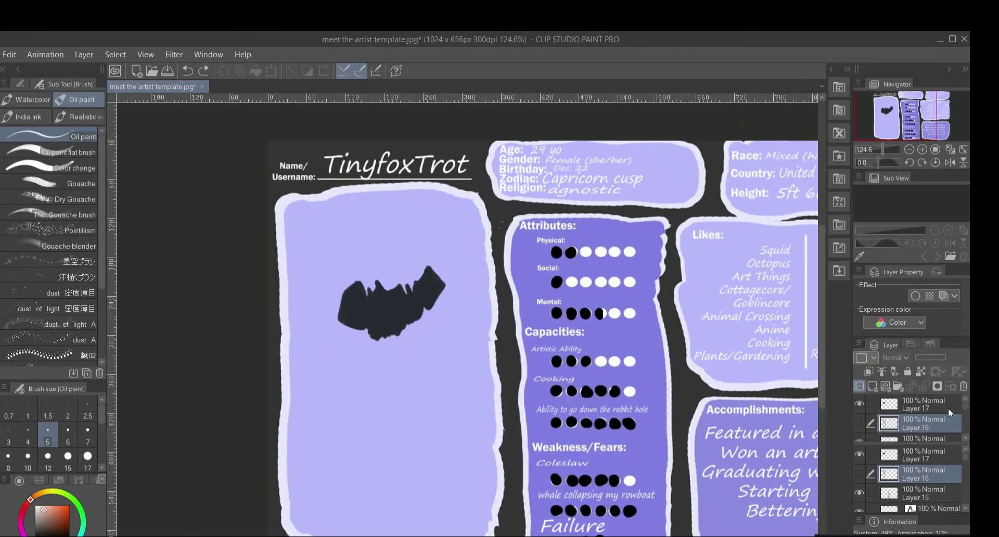
Show the sketch layer again and select the empty paint layer above it
{"action": "left_click", "coordinate": [859, 422]}
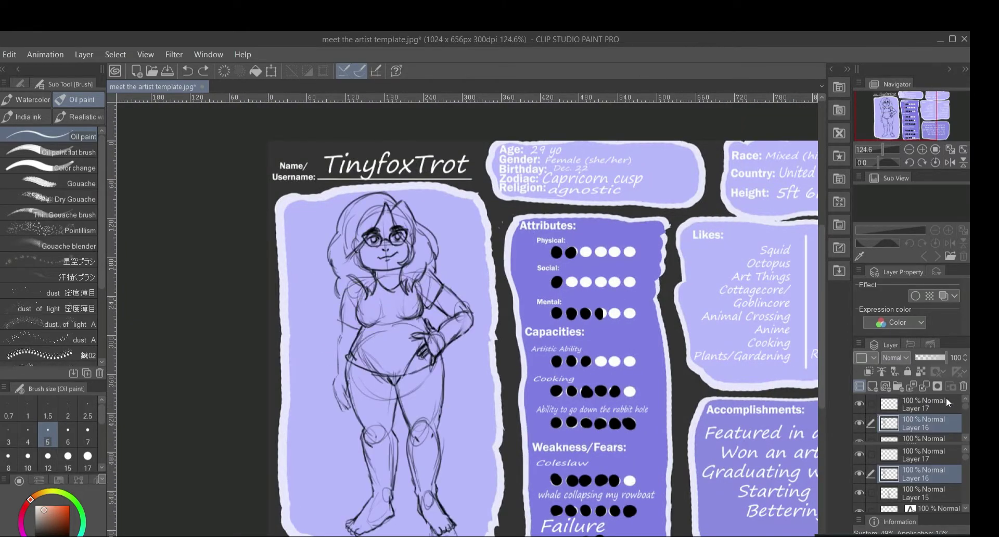
{"action": "left_click", "coordinate": [954, 401]}
{"action": "left_click", "coordinate": [858, 420]}
{"action": "left_click", "coordinate": [859, 421]}
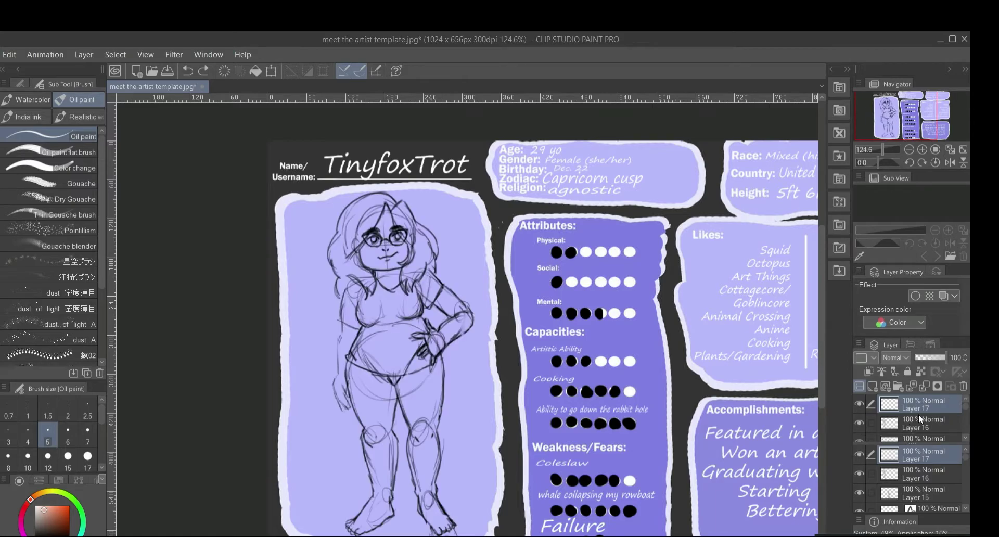
Move the empty paint layer, Layer 17, directly below the sketch layer and undo the test stroke
{"action": "left_click_drag", "start_coordinate": [921, 410], "coordinate": [921, 419]}
{"action": "mouse_move", "coordinate": [388, 268]}
{"action": "left_mouse_down"}
{"action": "mouse_move", "coordinate": [387, 280]}
{"action": "mouse_move", "coordinate": [391, 272]}
{"action": "left_mouse_up"}
{"action": "key", "text": "ctrl+z"}
{"action": "key", "text": "ctrl+z"}
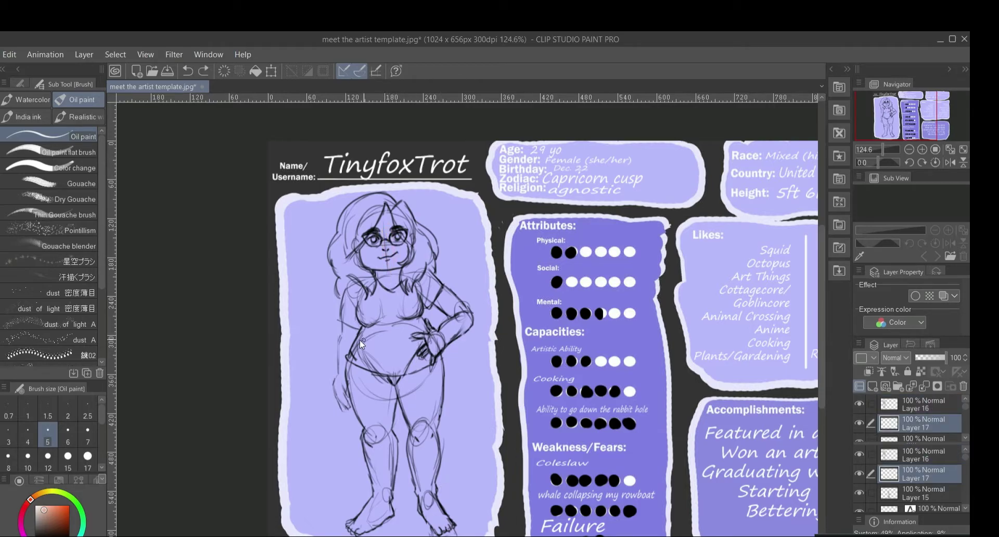
Try light skin tones on the face with the India ink Smooth brush at size 15, undoing the strokes
{"action": "left_click", "coordinate": [36, 496]}
{"action": "left_click", "coordinate": [41, 509]}
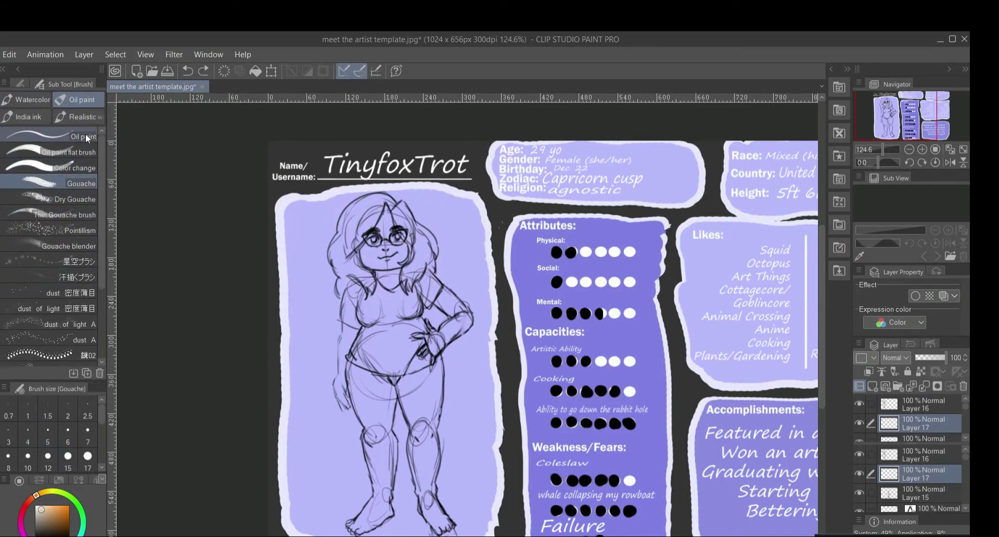
{"action": "left_click", "coordinate": [51, 120]}
{"action": "scroll", "coordinate": [468, 244], "scroll_direction": "up", "scroll_amount": 3}
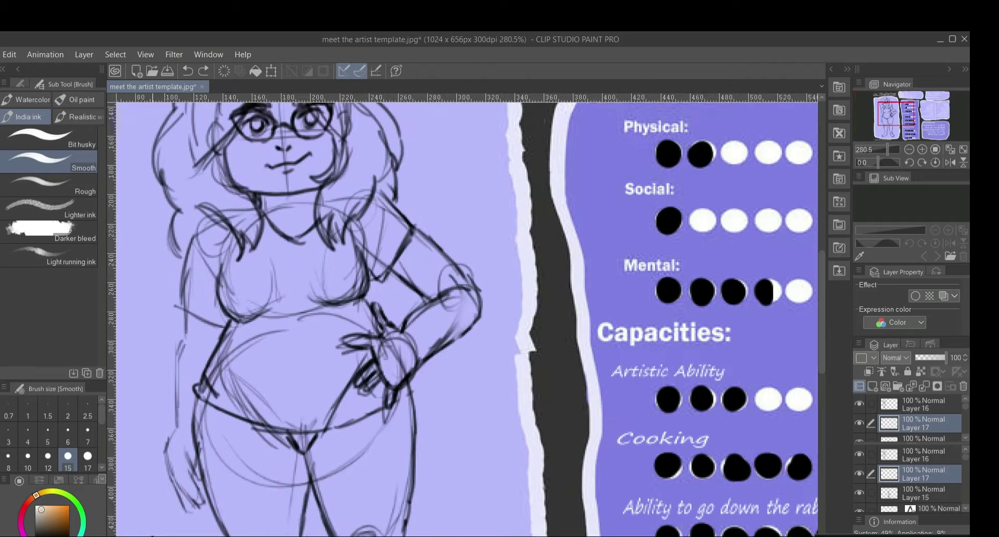
{"action": "left_click", "coordinate": [38, 510]}
{"action": "mouse_move", "coordinate": [289, 174]}
{"action": "left_mouse_down"}
{"action": "mouse_move", "coordinate": [281, 229]}
{"action": "mouse_move", "coordinate": [307, 281]}
{"action": "left_mouse_up"}
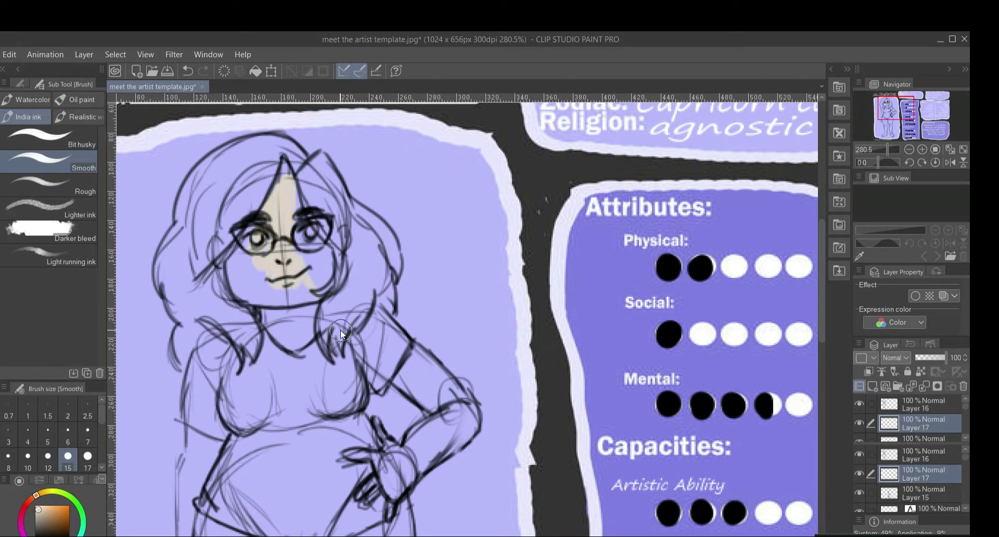
{"action": "key", "text": "ctrl+z"}
{"action": "left_click", "coordinate": [38, 495]}
{"action": "left_click_drag", "start_coordinate": [38, 495], "coordinate": [33, 497]}
{"action": "mouse_move", "coordinate": [294, 231]}
{"action": "left_mouse_down"}
{"action": "mouse_move", "coordinate": [284, 185]}
{"action": "mouse_move", "coordinate": [231, 259]}
{"action": "mouse_move", "coordinate": [236, 287]}
{"action": "mouse_move", "coordinate": [265, 248]}
{"action": "mouse_move", "coordinate": [288, 272]}
{"action": "mouse_move", "coordinate": [310, 239]}
{"action": "mouse_move", "coordinate": [293, 198]}
{"action": "mouse_move", "coordinate": [276, 278]}
{"action": "mouse_move", "coordinate": [279, 186]}
{"action": "mouse_move", "coordinate": [245, 290]}
{"action": "mouse_move", "coordinate": [255, 295]}
{"action": "mouse_move", "coordinate": [287, 266]}
{"action": "mouse_move", "coordinate": [335, 299]}
{"action": "left_mouse_up"}
{"action": "key", "text": "ctrl+z"}
Choose a pinker skin tone and paint the face and neck under the sketch lines
{"action": "left_click", "coordinate": [42, 510]}
{"action": "left_click", "coordinate": [31, 499]}
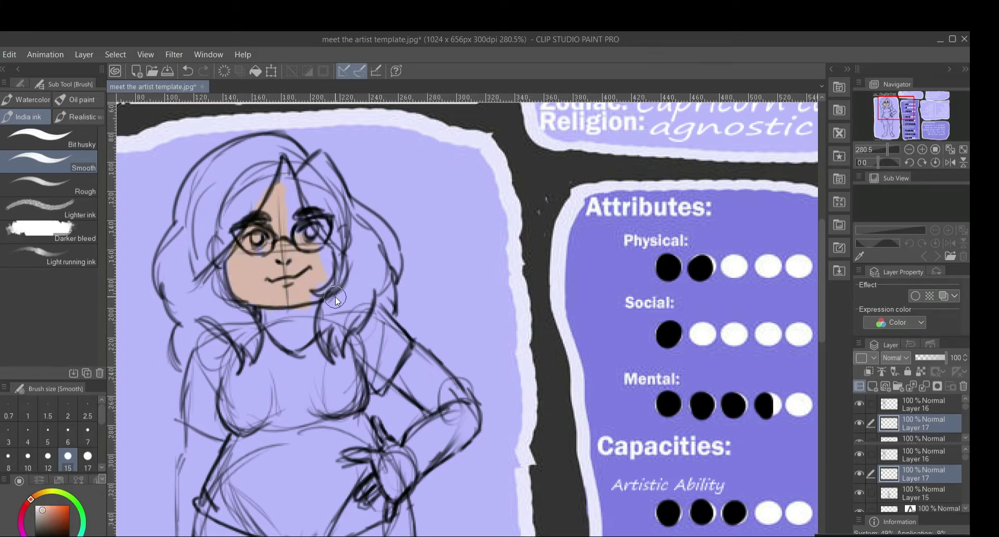
{"action": "mouse_move", "coordinate": [265, 227]}
{"action": "left_mouse_down"}
{"action": "mouse_move", "coordinate": [285, 189]}
{"action": "mouse_move", "coordinate": [320, 248]}
{"action": "left_mouse_up"}
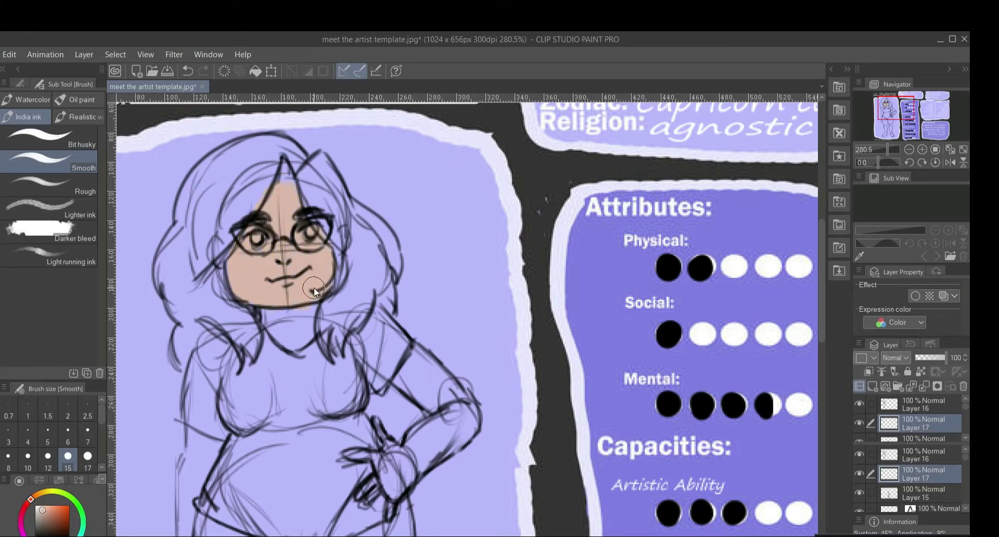
{"action": "left_click_drag", "start_coordinate": [315, 289], "coordinate": [268, 305]}
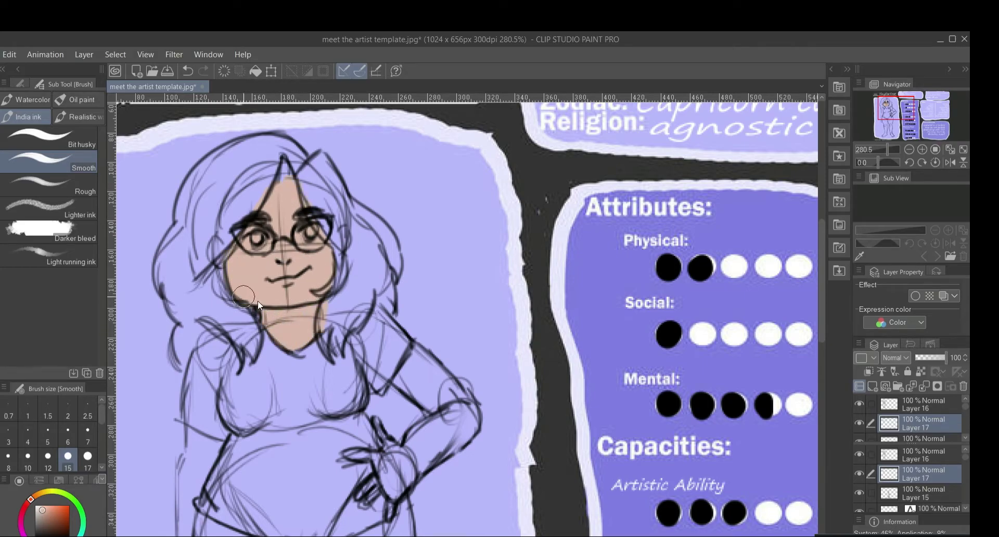
Paint the bent arm from sleeve edge to wrist in the same skin tone, then undo the skin painting
{"action": "scroll", "coordinate": [425, 270], "scroll_direction": "down", "scroll_amount": 3}
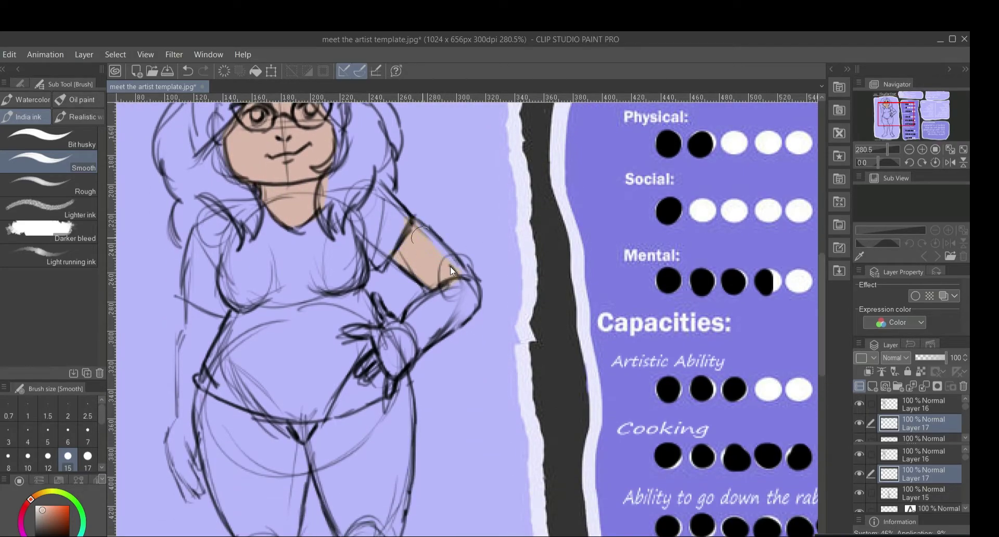
{"action": "mouse_move", "coordinate": [450, 267]}
{"action": "left_mouse_down"}
{"action": "mouse_move", "coordinate": [421, 317]}
{"action": "mouse_move", "coordinate": [429, 330]}
{"action": "mouse_move", "coordinate": [467, 284]}
{"action": "mouse_move", "coordinate": [389, 336]}
{"action": "left_mouse_up"}
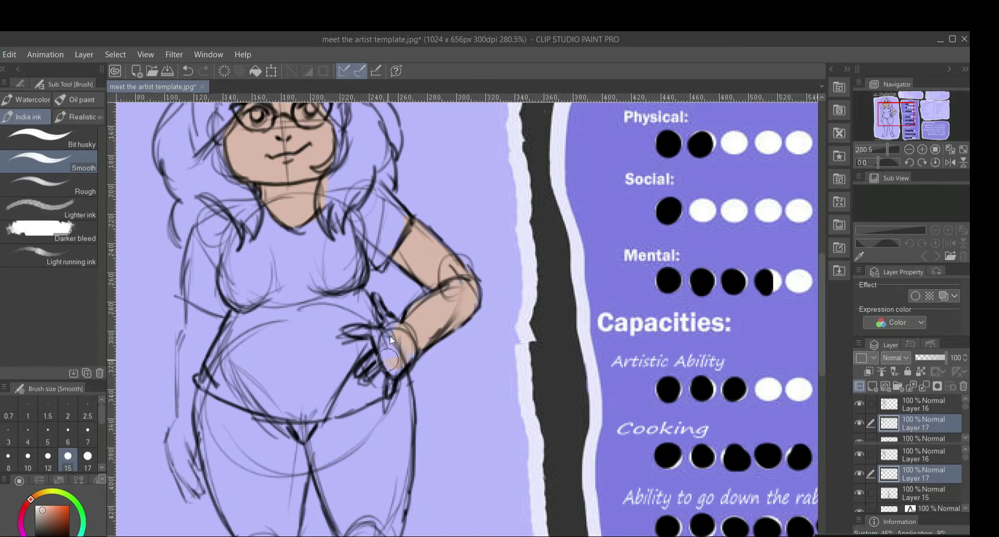
{"action": "left_click", "coordinate": [859, 404]}
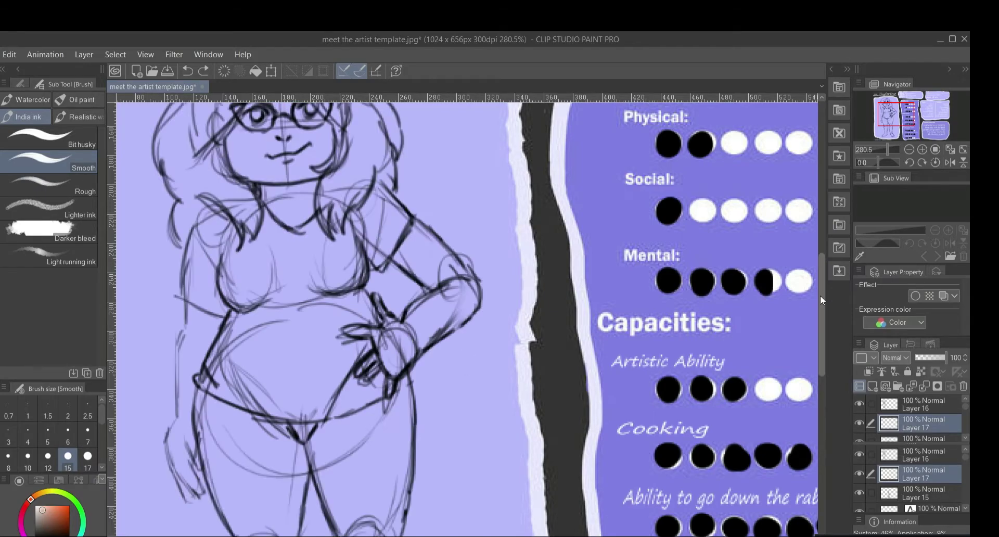
Add a new layer above the sketch and set the sketch layer's opacity to 59%
{"action": "scroll", "coordinate": [820, 295], "scroll_direction": "up", "scroll_amount": 2}
{"action": "left_click", "coordinate": [908, 423]}
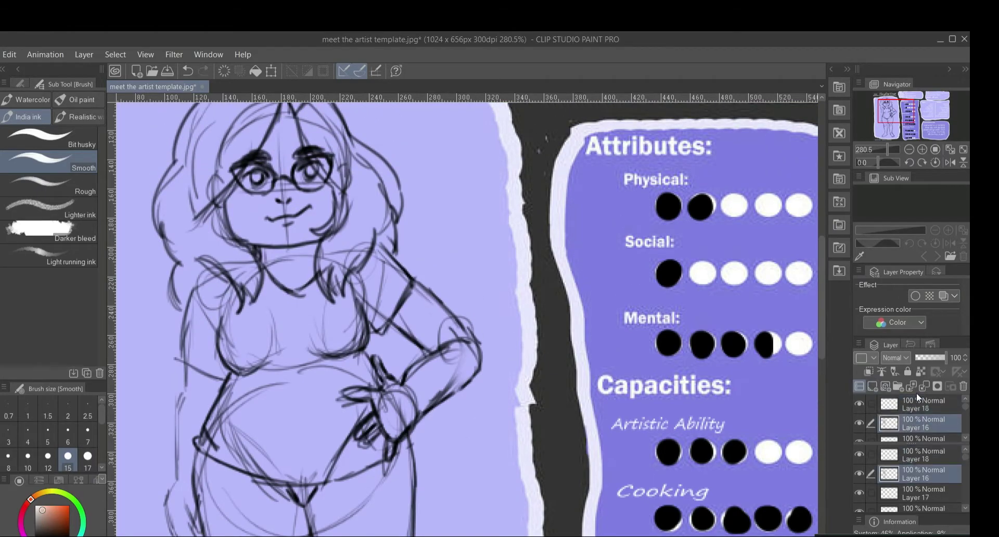
{"action": "left_click_drag", "start_coordinate": [944, 357], "coordinate": [933, 357]}
Switch to the Turnip pen in black at size 6 and make the new Layer 18 active for inking
{"action": "key", "text": "p"}
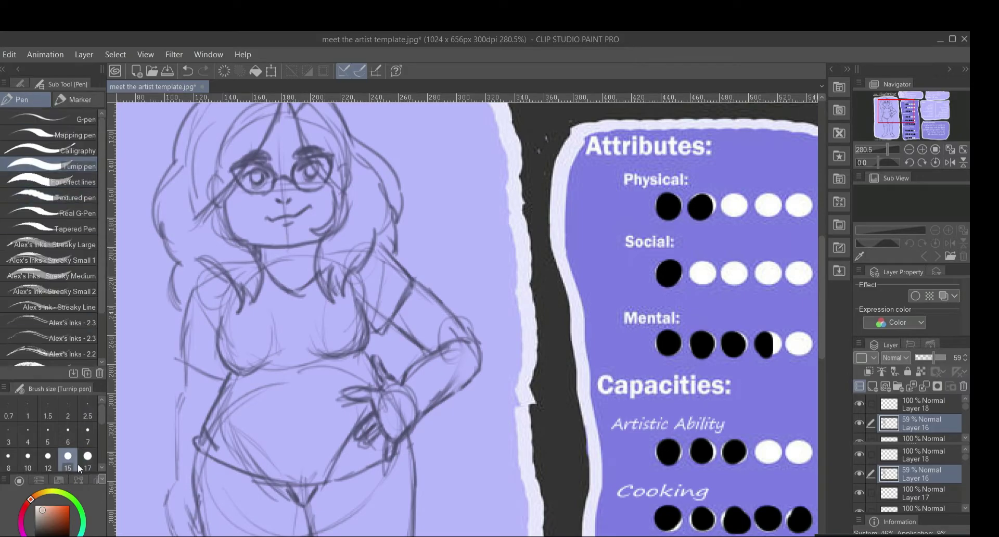
{"action": "left_click", "coordinate": [48, 460]}
{"action": "left_click", "coordinate": [51, 533]}
{"action": "left_click_drag", "start_coordinate": [822, 260], "coordinate": [822, 233]}
{"action": "left_click", "coordinate": [68, 436]}
{"action": "mouse_move", "coordinate": [281, 200]}
{"action": "left_mouse_down"}
{"action": "mouse_move", "coordinate": [202, 315]}
{"action": "mouse_move", "coordinate": [287, 199]}
{"action": "mouse_move", "coordinate": [346, 293]}
{"action": "mouse_move", "coordinate": [317, 190]}
{"action": "left_mouse_up"}
{"action": "key", "text": "ctrl+z"}
{"action": "left_click", "coordinate": [912, 404]}
Try inking the hair parting and fringe with the Turnip pen at size 6, then undo the strokes
{"action": "left_click_drag", "start_coordinate": [316, 190], "coordinate": [347, 223]}
{"action": "key", "text": "ctrl+z"}
{"action": "left_click_drag", "start_coordinate": [316, 192], "coordinate": [347, 228]}
{"action": "right_click", "coordinate": [402, 298]}
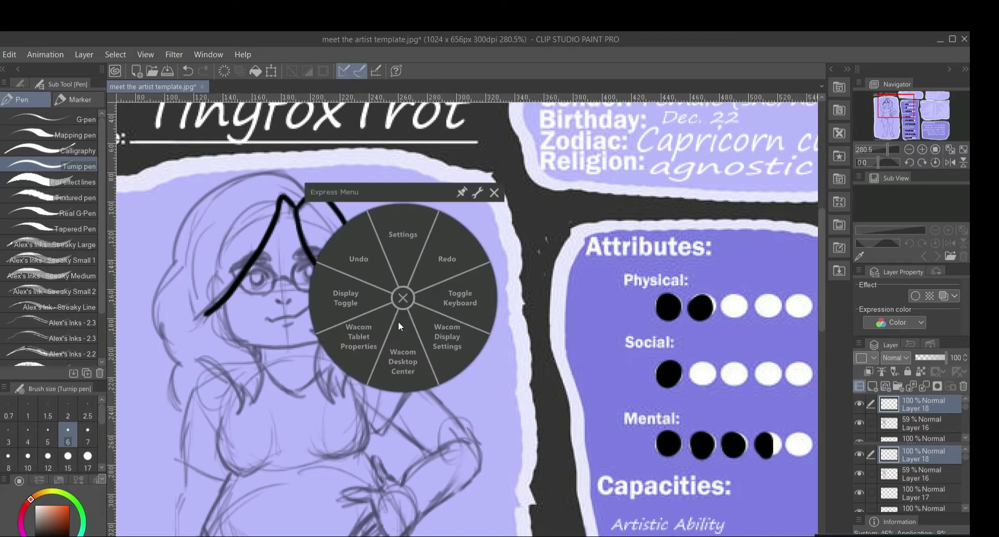
{"action": "left_click", "coordinate": [494, 192]}
{"action": "key", "text": "ctrl+z"}
{"action": "key", "text": "ctrl+z"}
{"action": "key", "text": "ctrl+z"}
{"action": "key", "text": "ctrl+z"}
Reduce the Turnip pen to size 2.5 and ink the right-hand fringe and the pointed lock beside the neck
{"action": "left_click", "coordinate": [28, 434]}
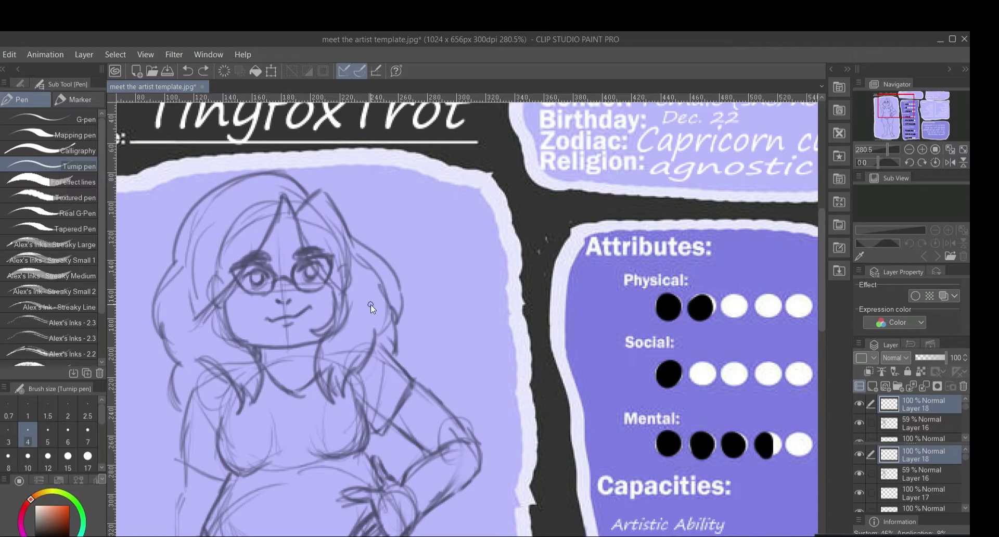
{"action": "key", "text": "bracketleft"}
{"action": "key", "text": "bracketleft"}
{"action": "mouse_move", "coordinate": [295, 216]}
{"action": "left_mouse_down"}
{"action": "mouse_move", "coordinate": [339, 172]}
{"action": "mouse_move", "coordinate": [353, 235]}
{"action": "left_mouse_up"}
{"action": "left_click_drag", "start_coordinate": [333, 287], "coordinate": [327, 335]}
{"action": "key", "text": "ctrl+z"}
{"action": "mouse_move", "coordinate": [327, 336]}
{"action": "left_mouse_down"}
{"action": "mouse_move", "coordinate": [330, 397]}
{"action": "mouse_move", "coordinate": [332, 368]}
{"action": "left_mouse_up"}
{"action": "left_click_drag", "start_coordinate": [332, 367], "coordinate": [347, 395]}
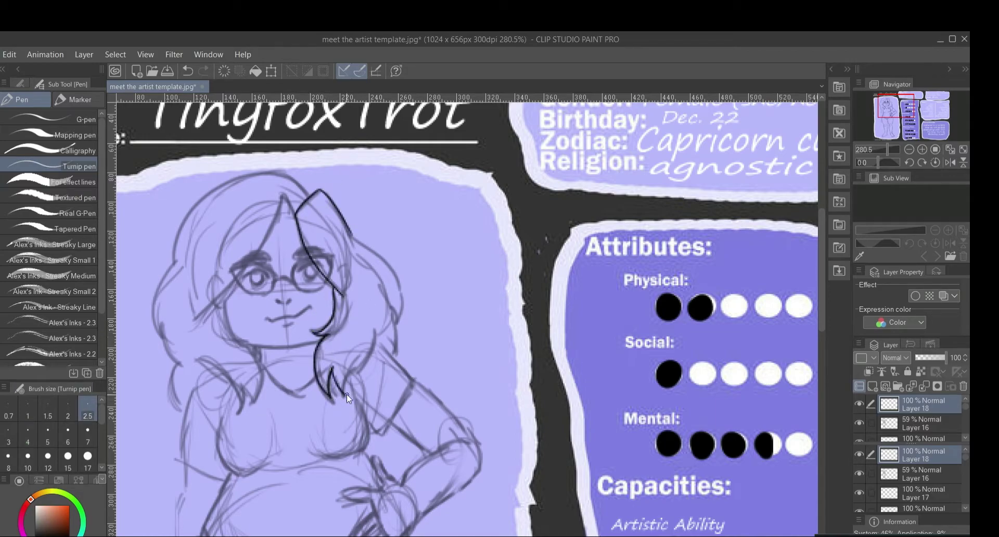
Ink the outer hair contour on the bent-arm side and the short sleeve beneath it
{"action": "left_click_drag", "start_coordinate": [378, 331], "coordinate": [379, 313]}
{"action": "mouse_move", "coordinate": [353, 236]}
{"action": "left_mouse_down"}
{"action": "mouse_move", "coordinate": [402, 291]}
{"action": "mouse_move", "coordinate": [396, 359]}
{"action": "left_mouse_up"}
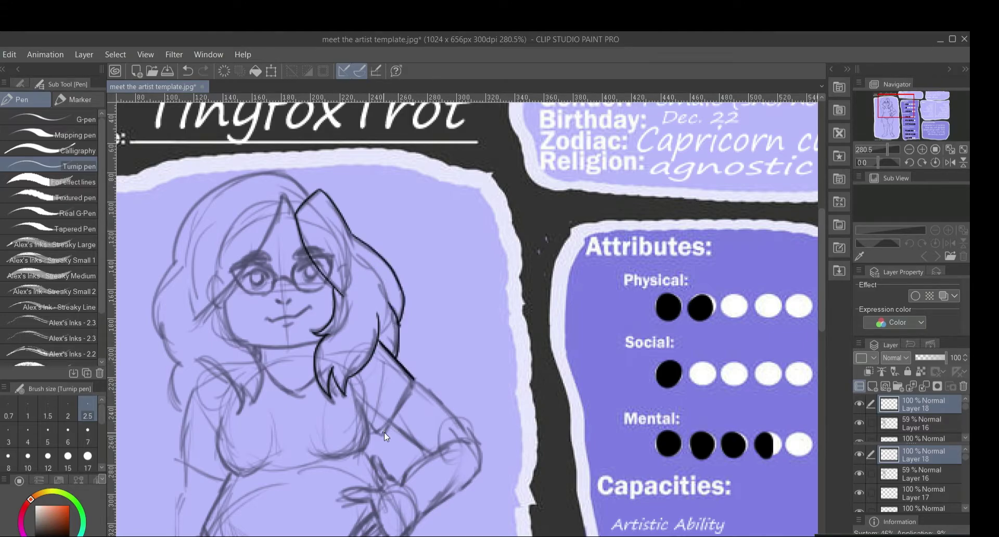
{"action": "left_click_drag", "start_coordinate": [372, 425], "coordinate": [414, 380]}
Ink the left-hand fringe, the pointed shoulder locks, the wavy outer hair and the crown of the head
{"action": "mouse_move", "coordinate": [281, 198]}
{"action": "left_mouse_down"}
{"action": "mouse_move", "coordinate": [208, 316]}
{"action": "mouse_move", "coordinate": [295, 212]}
{"action": "left_mouse_up"}
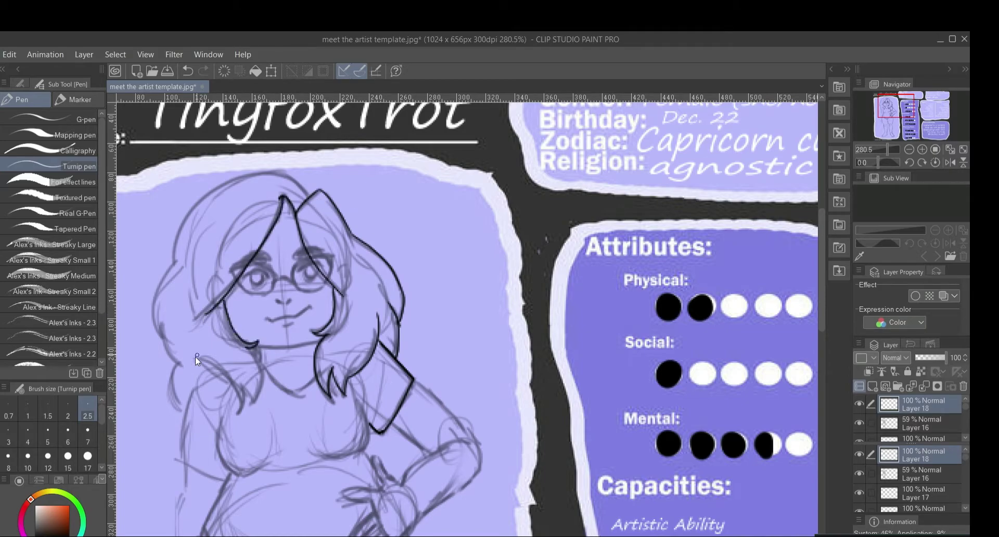
{"action": "left_click_drag", "start_coordinate": [197, 357], "coordinate": [236, 419]}
{"action": "left_click_drag", "start_coordinate": [241, 386], "coordinate": [252, 406]}
{"action": "left_click_drag", "start_coordinate": [253, 407], "coordinate": [248, 347]}
{"action": "left_click_drag", "start_coordinate": [184, 414], "coordinate": [180, 362]}
{"action": "left_click_drag", "start_coordinate": [176, 261], "coordinate": [159, 341]}
{"action": "left_click_drag", "start_coordinate": [160, 340], "coordinate": [164, 323]}
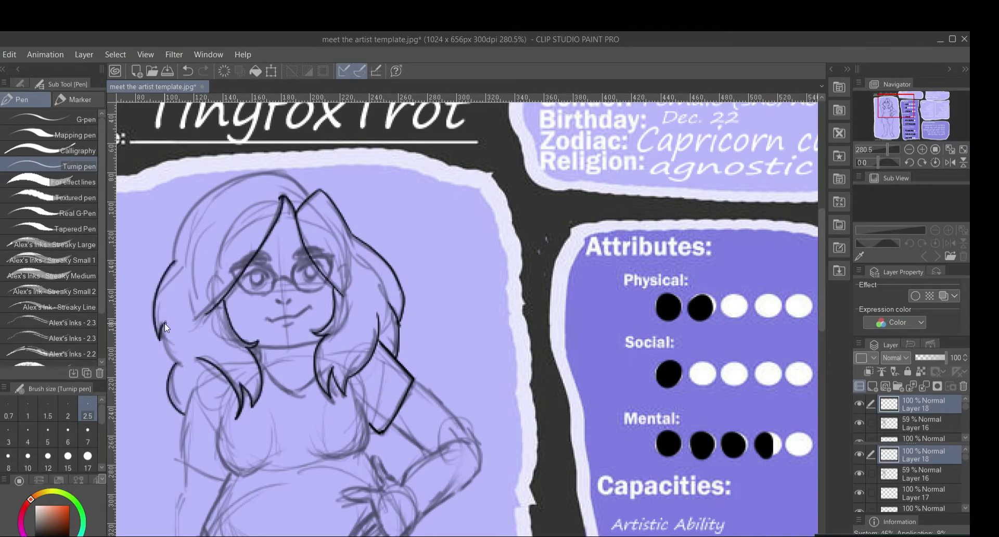
{"action": "mouse_move", "coordinate": [178, 227]}
{"action": "left_mouse_down"}
{"action": "mouse_move", "coordinate": [261, 169]}
{"action": "mouse_move", "coordinate": [316, 204]}
{"action": "mouse_move", "coordinate": [298, 213]}
{"action": "left_mouse_up"}
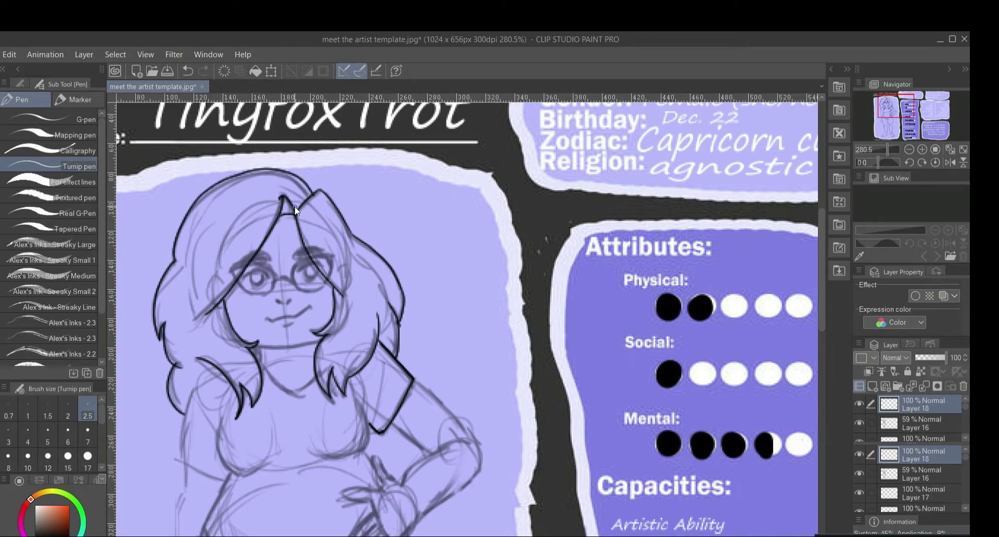
Ink the round glasses, thick filled eyebrows, eyes, nose and smiling mouth
{"action": "left_click_drag", "start_coordinate": [294, 258], "coordinate": [325, 248]}
{"action": "mouse_move", "coordinate": [254, 262]}
{"action": "left_mouse_down"}
{"action": "mouse_move", "coordinate": [236, 264]}
{"action": "mouse_move", "coordinate": [262, 252]}
{"action": "mouse_move", "coordinate": [335, 255]}
{"action": "left_mouse_up"}
{"action": "key", "text": "ctrl+z"}
{"action": "mouse_move", "coordinate": [243, 264]}
{"action": "left_mouse_down"}
{"action": "mouse_move", "coordinate": [291, 281]}
{"action": "mouse_move", "coordinate": [287, 310]}
{"action": "left_mouse_up"}
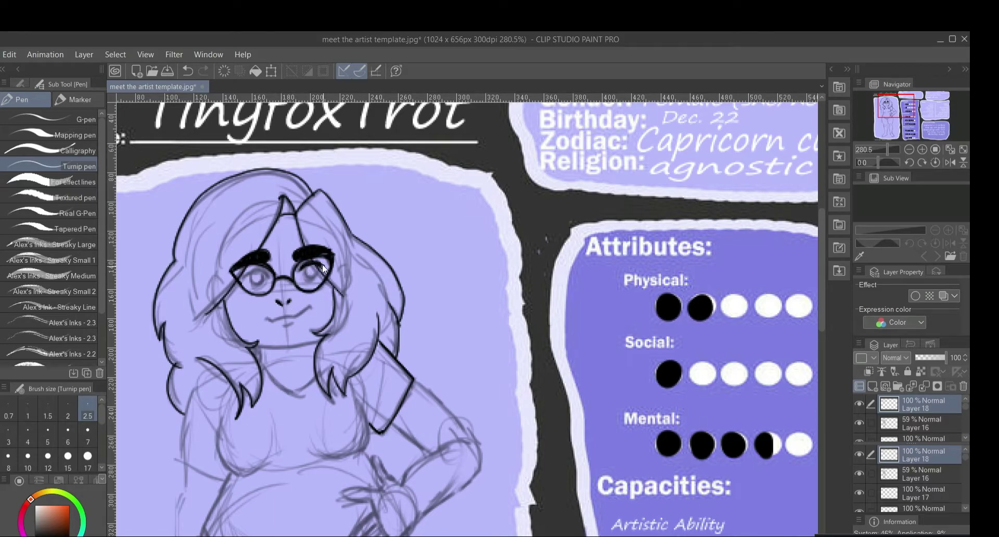
{"action": "mouse_move", "coordinate": [256, 271]}
{"action": "left_mouse_down"}
{"action": "mouse_move", "coordinate": [257, 283]}
{"action": "mouse_move", "coordinate": [260, 272]}
{"action": "left_mouse_up"}
{"action": "left_click_drag", "start_coordinate": [265, 317], "coordinate": [284, 314]}
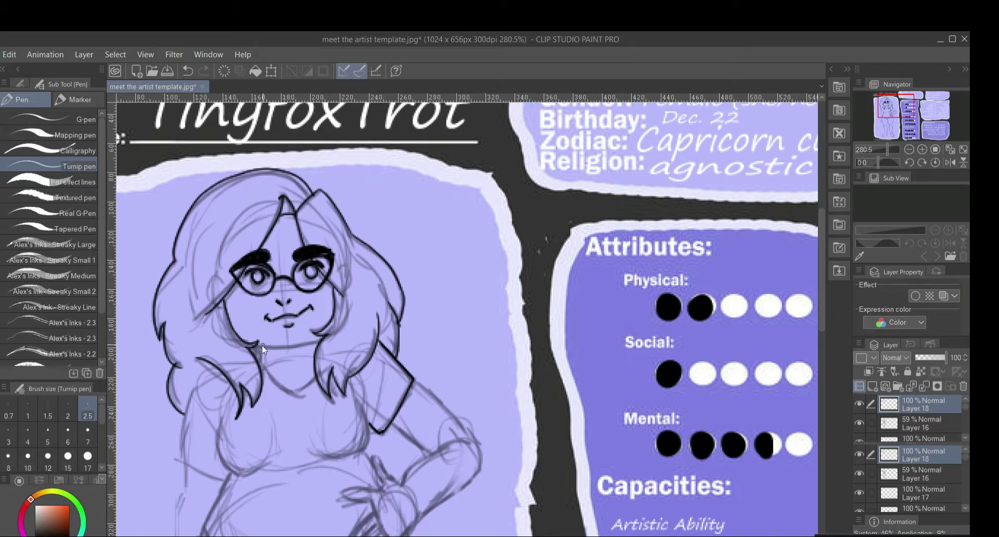
Ink the jawline, neck, V-neckline, left-hand sleeve, and the shirt's sides and curved hem
{"action": "left_click_drag", "start_coordinate": [262, 345], "coordinate": [317, 340]}
{"action": "mouse_move", "coordinate": [256, 344]}
{"action": "left_mouse_down"}
{"action": "mouse_move", "coordinate": [260, 362]}
{"action": "mouse_move", "coordinate": [295, 393]}
{"action": "left_mouse_up"}
{"action": "mouse_move", "coordinate": [224, 477]}
{"action": "left_mouse_down"}
{"action": "mouse_move", "coordinate": [182, 458]}
{"action": "mouse_move", "coordinate": [188, 394]}
{"action": "left_mouse_up"}
{"action": "scroll", "coordinate": [822, 297], "scroll_direction": "down", "scroll_amount": 3}
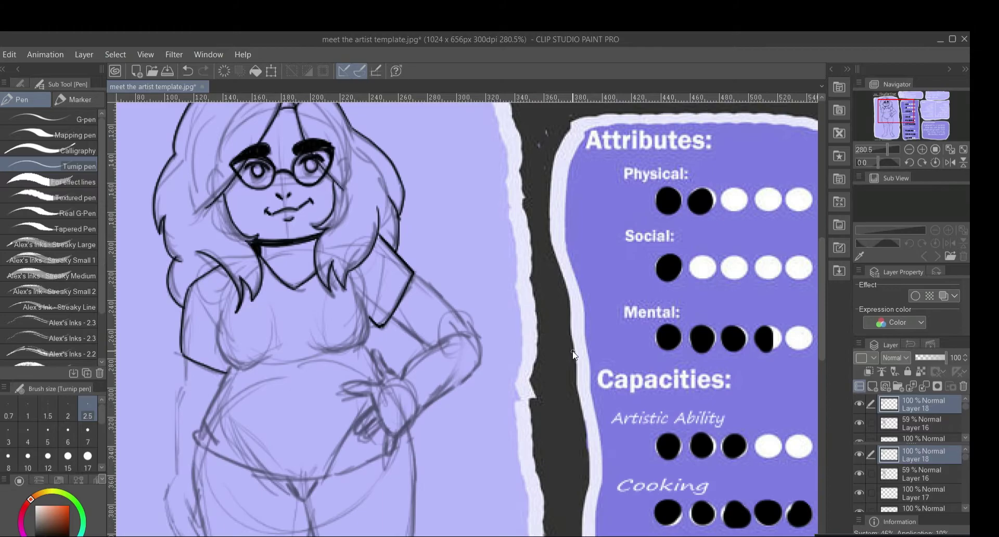
{"action": "mouse_move", "coordinate": [229, 367]}
{"action": "left_mouse_down"}
{"action": "mouse_move", "coordinate": [194, 438]}
{"action": "mouse_move", "coordinate": [226, 466]}
{"action": "mouse_move", "coordinate": [321, 474]}
{"action": "mouse_move", "coordinate": [412, 436]}
{"action": "left_mouse_up"}
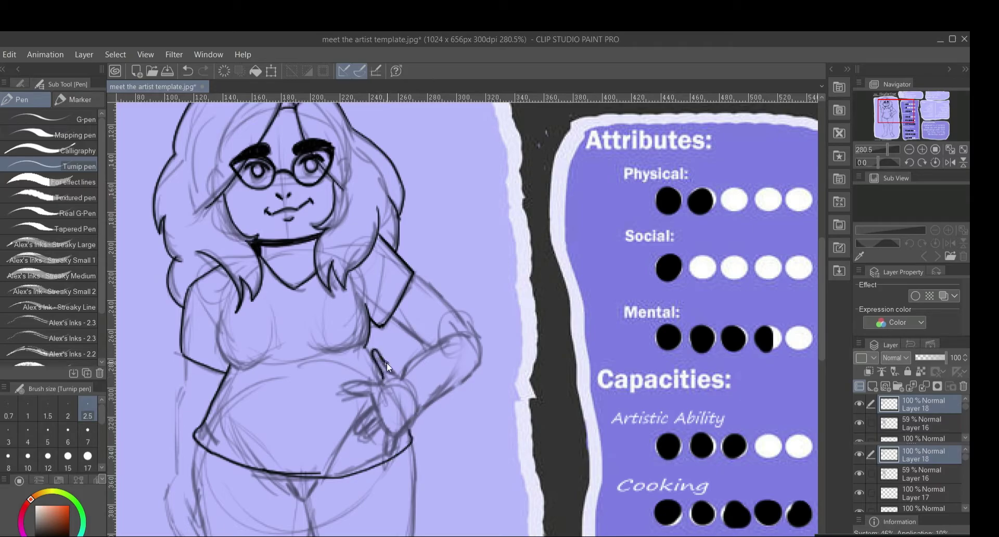
Ink the bent arm, elbow and hand on the hip, rotating the canvas to trace the spread fingers
{"action": "left_click_drag", "start_coordinate": [373, 349], "coordinate": [402, 373]}
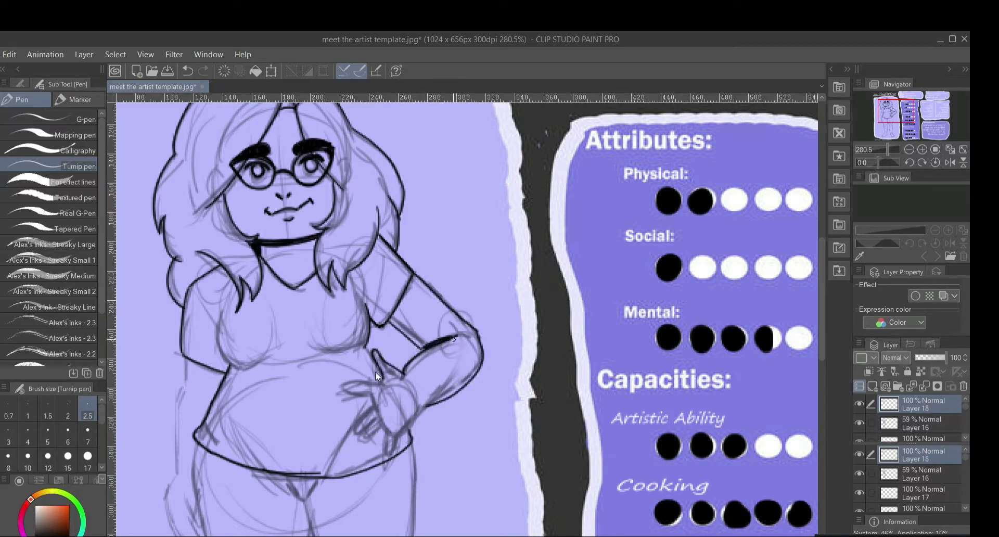
{"action": "left_click_drag", "start_coordinate": [347, 385], "coordinate": [379, 388]}
{"action": "left_click", "coordinate": [921, 164]}
{"action": "left_click", "coordinate": [920, 165]}
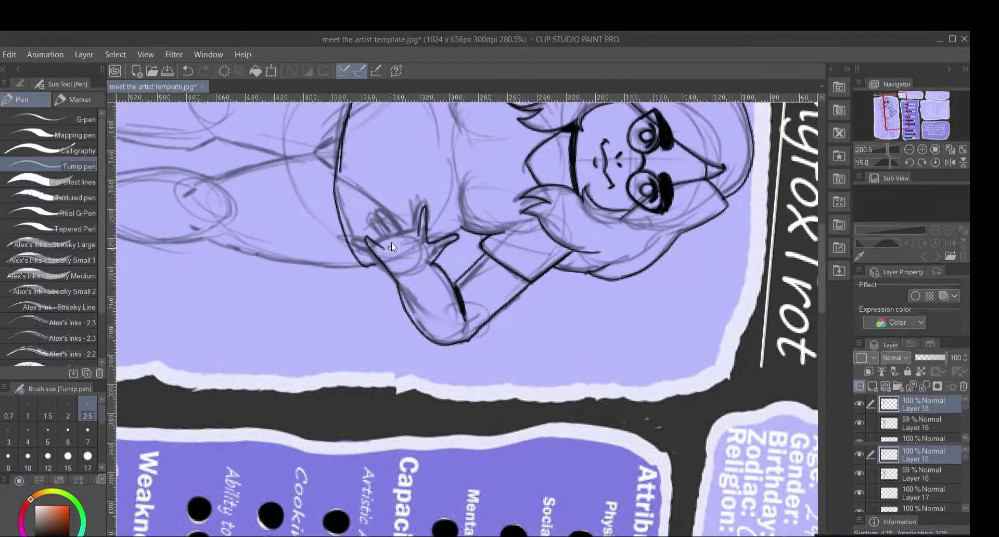
{"action": "left_click_drag", "start_coordinate": [388, 217], "coordinate": [423, 238]}
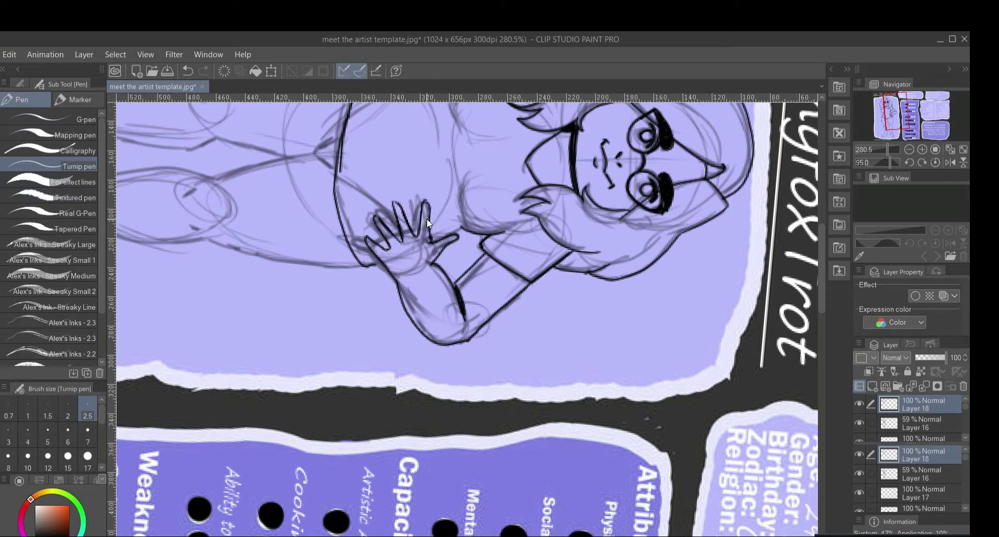
Return the canvas to its upright rotation and ink the hanging arm and its hand
{"action": "left_click", "coordinate": [908, 161]}
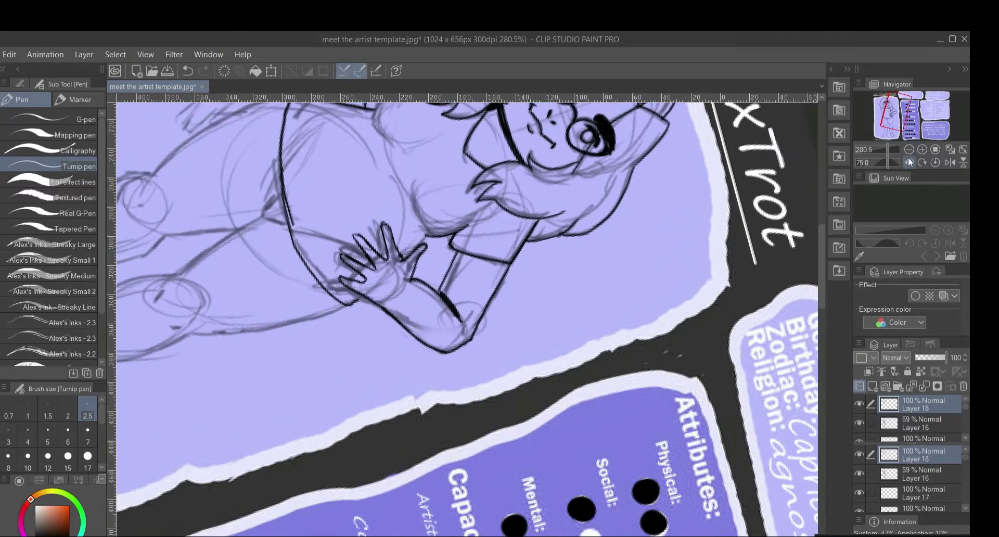
{"action": "left_click", "coordinate": [908, 161]}
{"action": "left_click", "coordinate": [906, 160]}
{"action": "left_click_drag", "start_coordinate": [896, 112], "coordinate": [884, 116]}
{"action": "mouse_move", "coordinate": [417, 254]}
{"action": "left_mouse_down"}
{"action": "mouse_move", "coordinate": [412, 381]}
{"action": "mouse_move", "coordinate": [410, 373]}
{"action": "mouse_move", "coordinate": [435, 453]}
{"action": "left_mouse_up"}
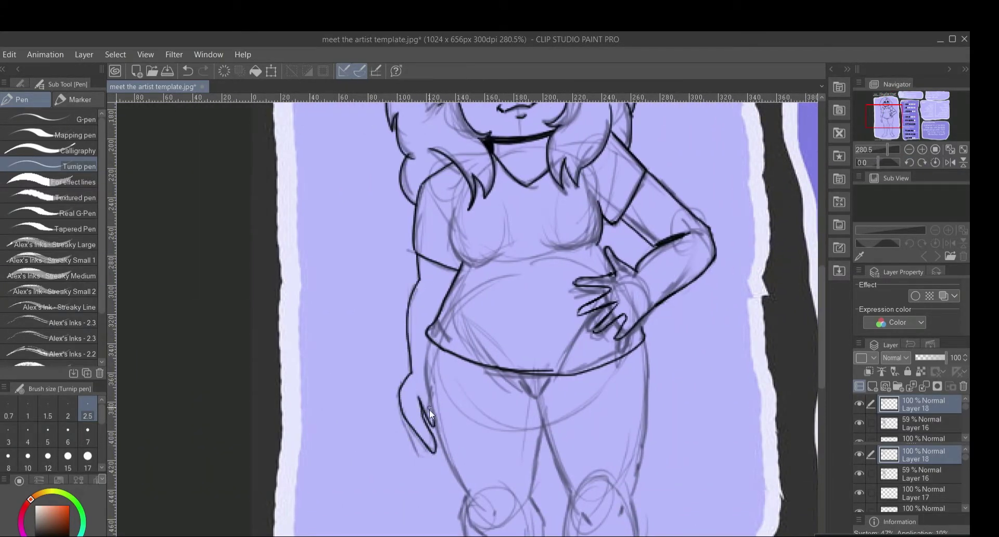
Ink the outer and inner contours of both thighs and the V-shaped underwear line below the shirt
{"action": "left_click_drag", "start_coordinate": [429, 349], "coordinate": [469, 497]}
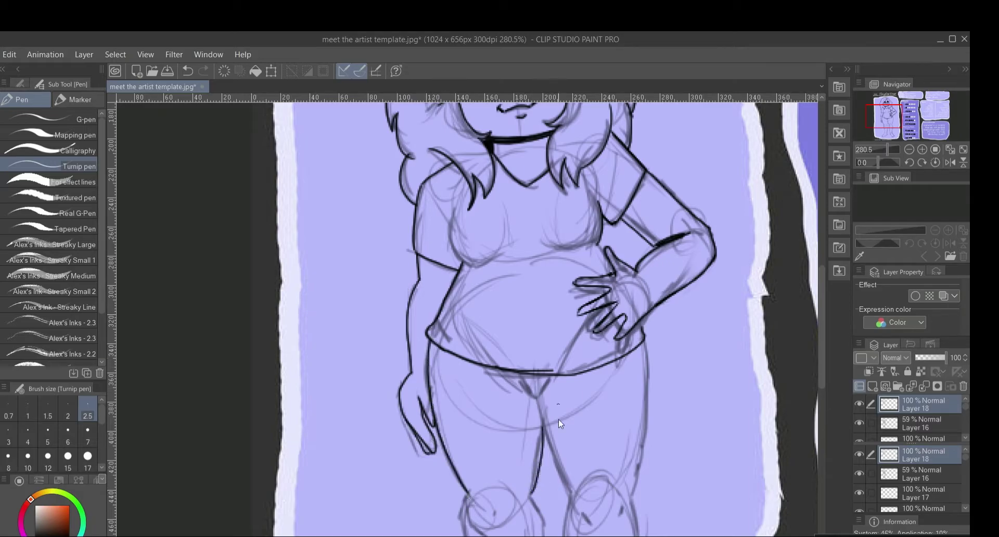
{"action": "mouse_move", "coordinate": [518, 373]}
{"action": "left_mouse_down"}
{"action": "mouse_move", "coordinate": [534, 401]}
{"action": "mouse_move", "coordinate": [553, 382]}
{"action": "left_mouse_up"}
{"action": "scroll", "coordinate": [694, 299], "scroll_direction": "down", "scroll_amount": 3}
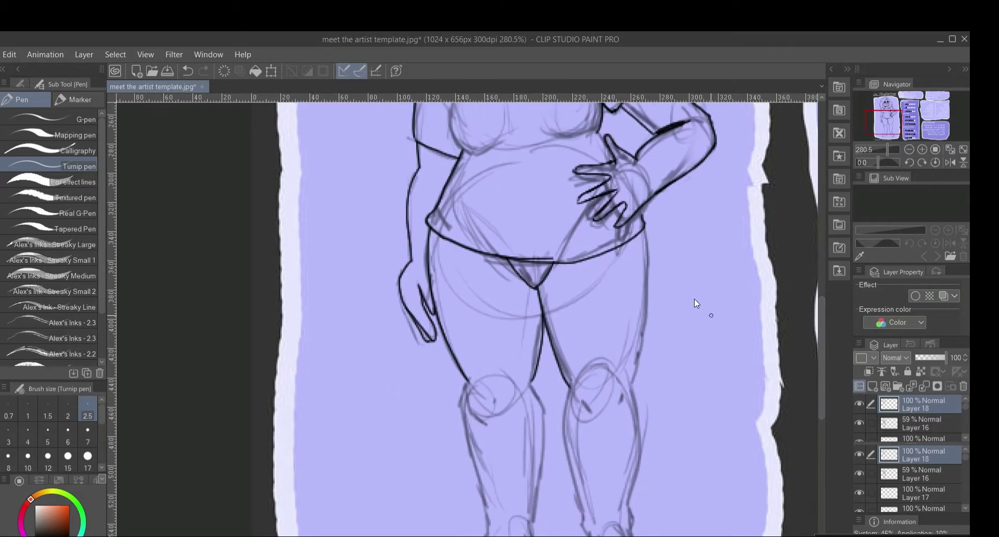
{"action": "left_click_drag", "start_coordinate": [650, 281], "coordinate": [635, 356]}
Ink the left-hand lower leg with its knee, ankle, foot and toes, following the sketch
{"action": "left_click_drag", "start_coordinate": [464, 437], "coordinate": [484, 525]}
{"action": "left_click_drag", "start_coordinate": [533, 529], "coordinate": [545, 385]}
{"action": "scroll", "coordinate": [783, 308], "scroll_direction": "down", "scroll_amount": 3}
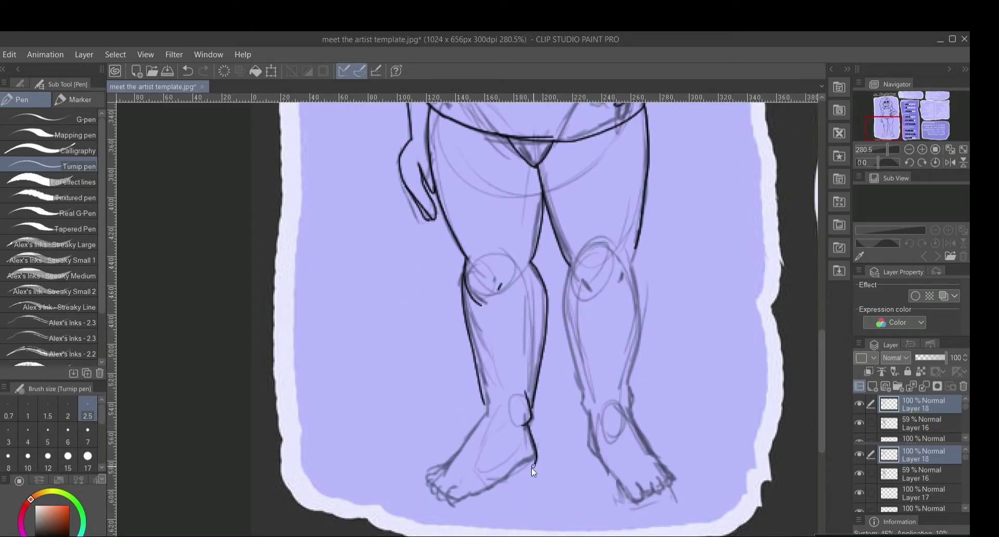
{"action": "left_click_drag", "start_coordinate": [476, 426], "coordinate": [429, 480]}
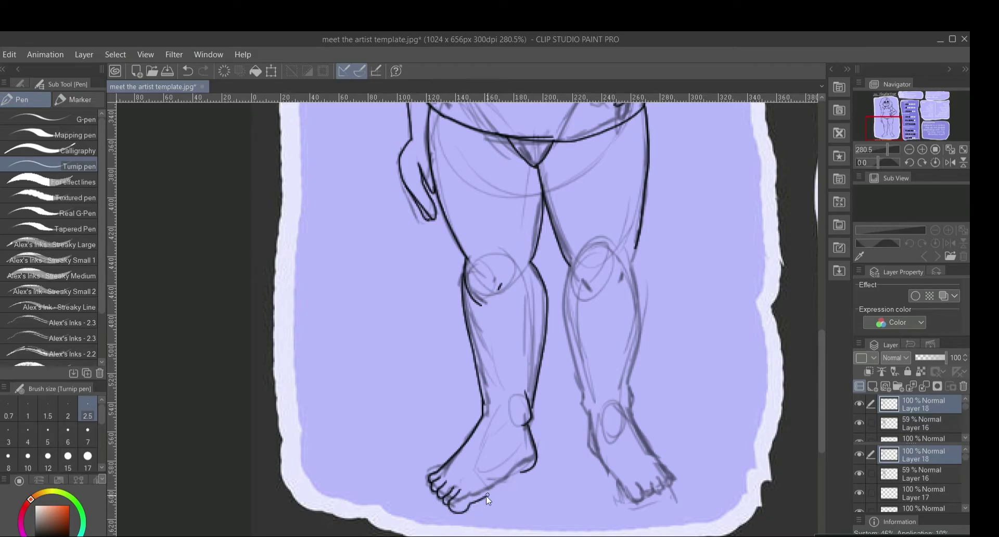
{"action": "left_click_drag", "start_coordinate": [489, 500], "coordinate": [539, 457]}
{"action": "left_click_drag", "start_coordinate": [515, 388], "coordinate": [517, 407]}
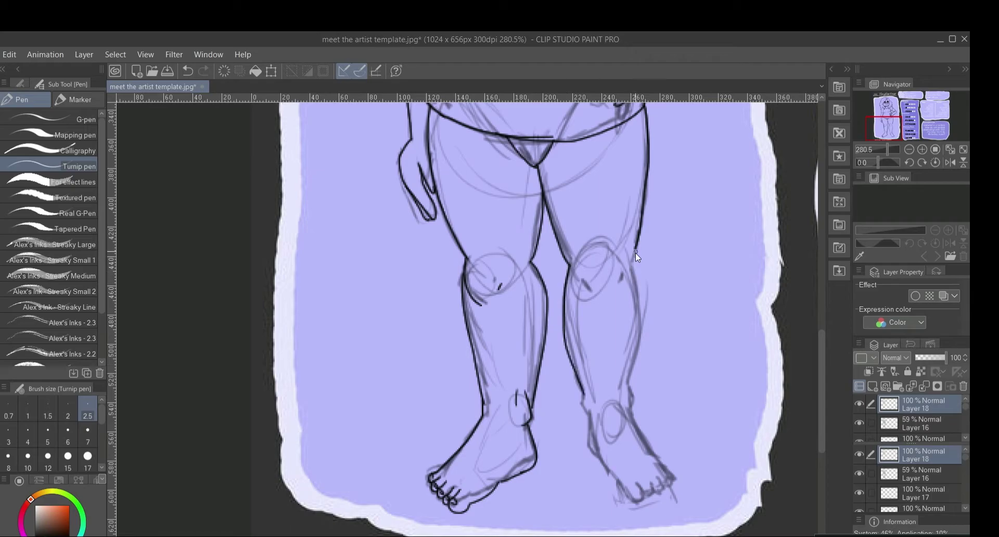
Ink the right-hand lower leg with its knee marks, heel, foot and curled toes
{"action": "scroll", "coordinate": [666, 308], "scroll_direction": "down", "scroll_amount": 3}
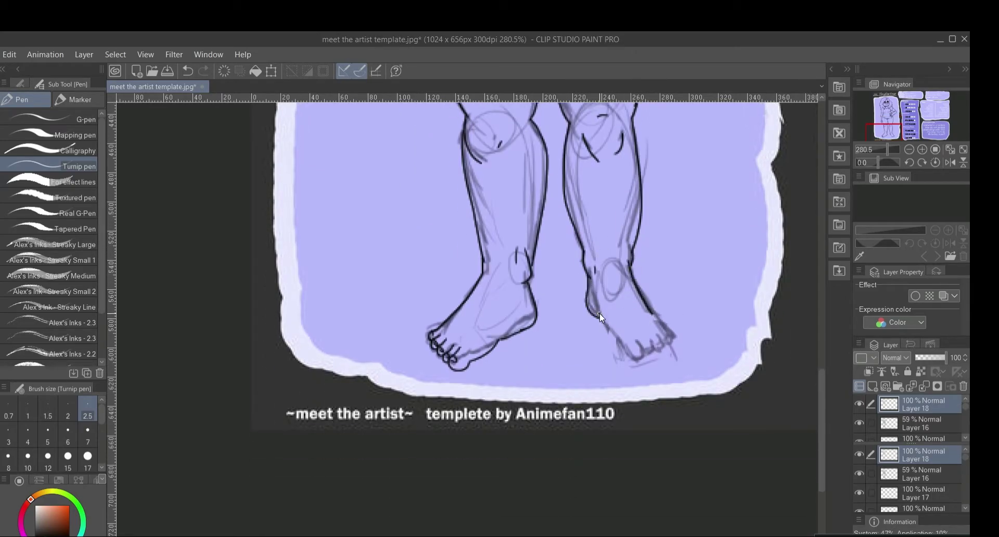
{"action": "left_click_drag", "start_coordinate": [634, 361], "coordinate": [652, 347]}
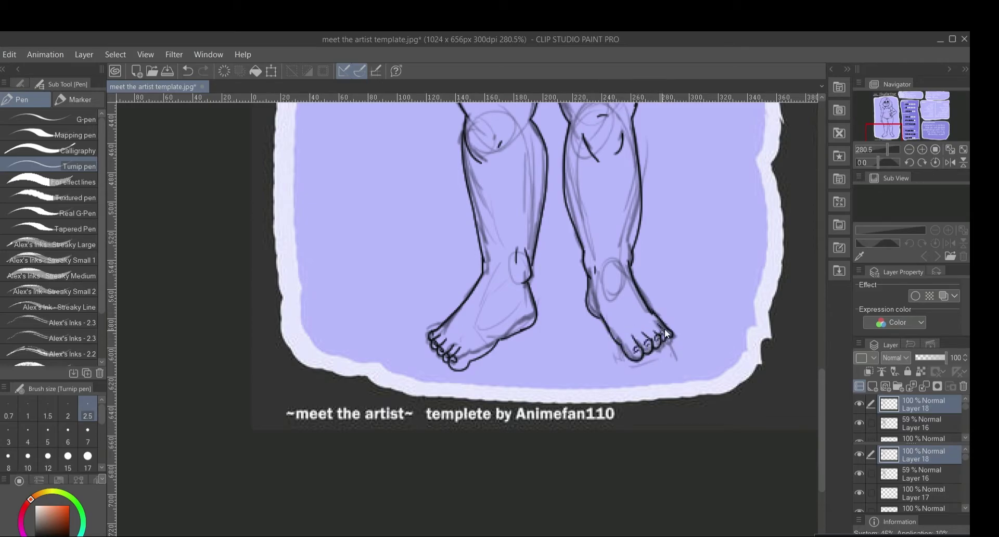
Hide the faded sketch layer and touch up the hands, blackening the gap between the hanging hand's fingers and adding small knuckle marks
{"action": "mouse_move", "coordinate": [822, 383]}
{"action": "left_mouse_down"}
{"action": "mouse_move", "coordinate": [822, 238]}
{"action": "mouse_move", "coordinate": [822, 276]}
{"action": "left_mouse_up"}
{"action": "left_click", "coordinate": [857, 429]}
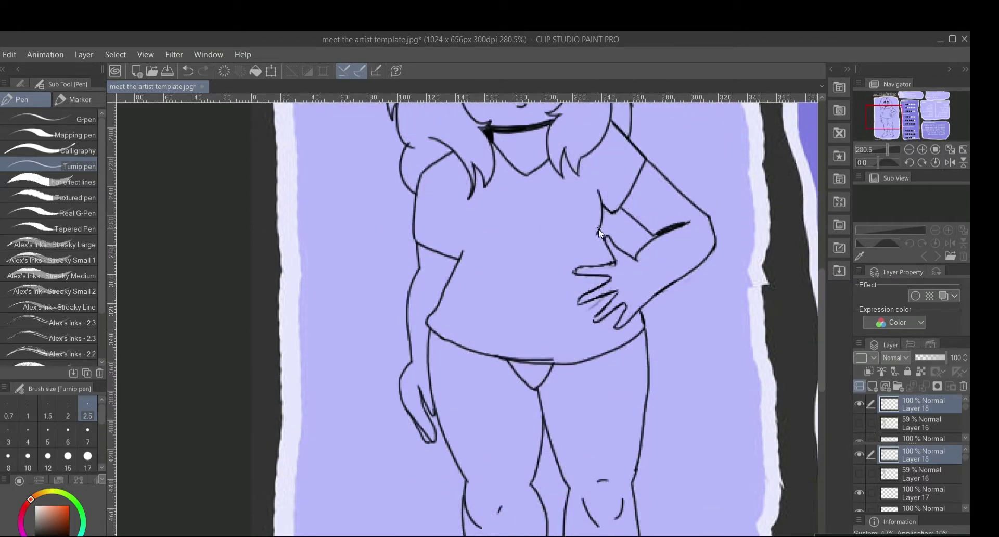
{"action": "left_click_drag", "start_coordinate": [422, 405], "coordinate": [437, 430]}
{"action": "mouse_move", "coordinate": [822, 320]}
{"action": "left_mouse_down"}
{"action": "mouse_move", "coordinate": [822, 283]}
{"action": "mouse_move", "coordinate": [822, 312]}
{"action": "left_mouse_up"}
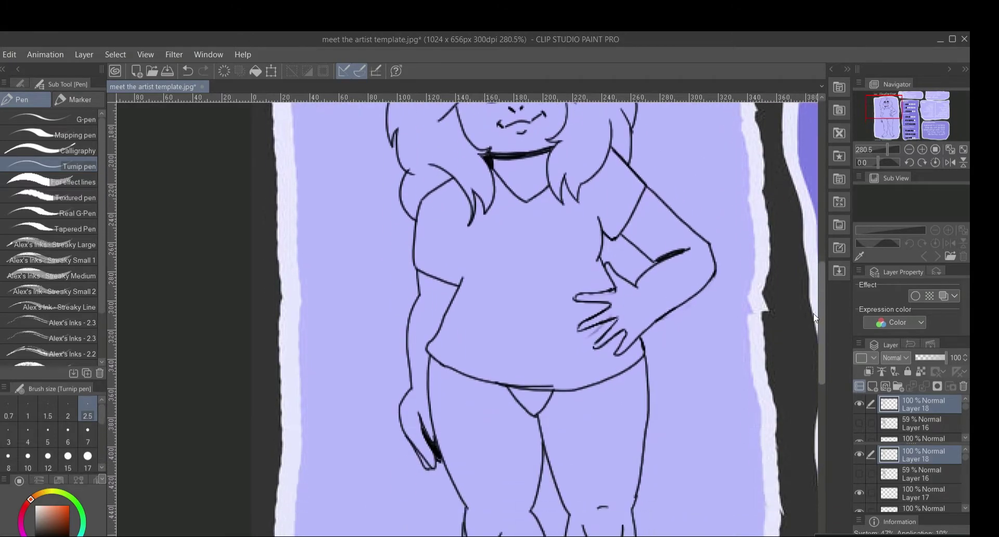
{"action": "mouse_move", "coordinate": [606, 325]}
{"action": "left_mouse_down"}
{"action": "mouse_move", "coordinate": [594, 333]}
{"action": "mouse_move", "coordinate": [603, 315]}
{"action": "left_mouse_up"}
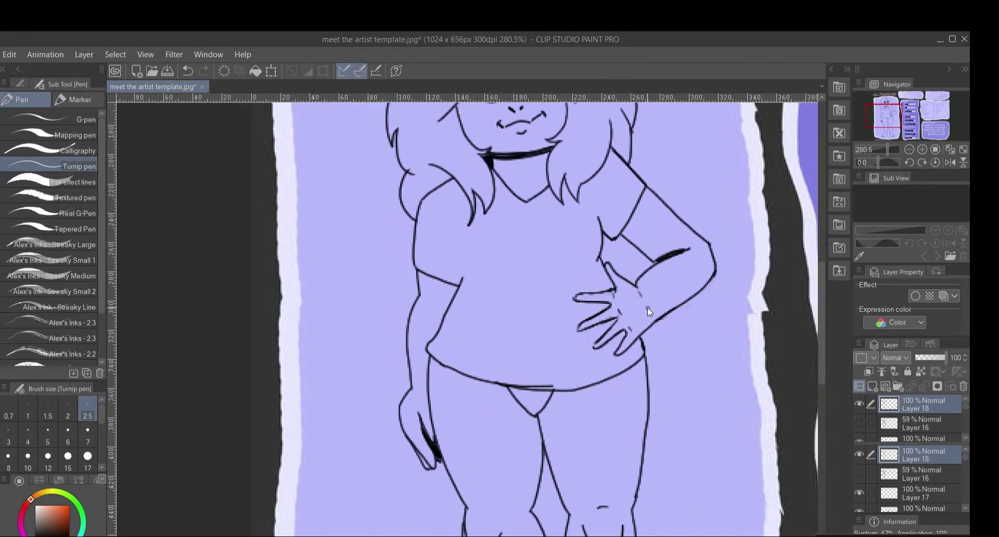
Erase the bent arm's elbow and forearm, and re-ink them with a fuller, rounder elbow curve
{"action": "mouse_move", "coordinate": [707, 240]}
{"action": "left_mouse_down"}
{"action": "mouse_move", "coordinate": [706, 301]}
{"action": "mouse_move", "coordinate": [713, 281]}
{"action": "mouse_move", "coordinate": [696, 235]}
{"action": "left_mouse_up"}
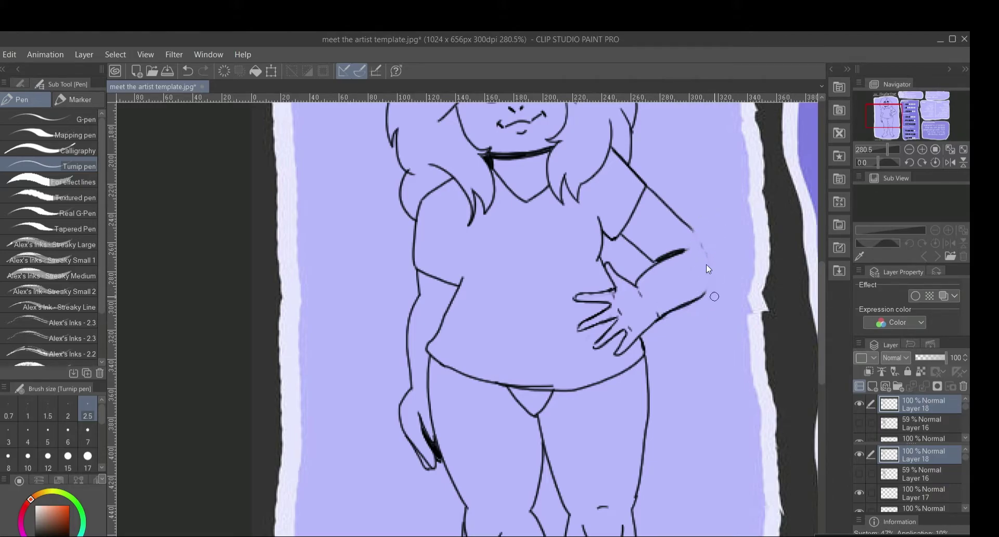
{"action": "key", "text": "e"}
{"action": "mouse_move", "coordinate": [692, 250]}
{"action": "left_mouse_down"}
{"action": "mouse_move", "coordinate": [669, 285]}
{"action": "mouse_move", "coordinate": [689, 297]}
{"action": "left_mouse_up"}
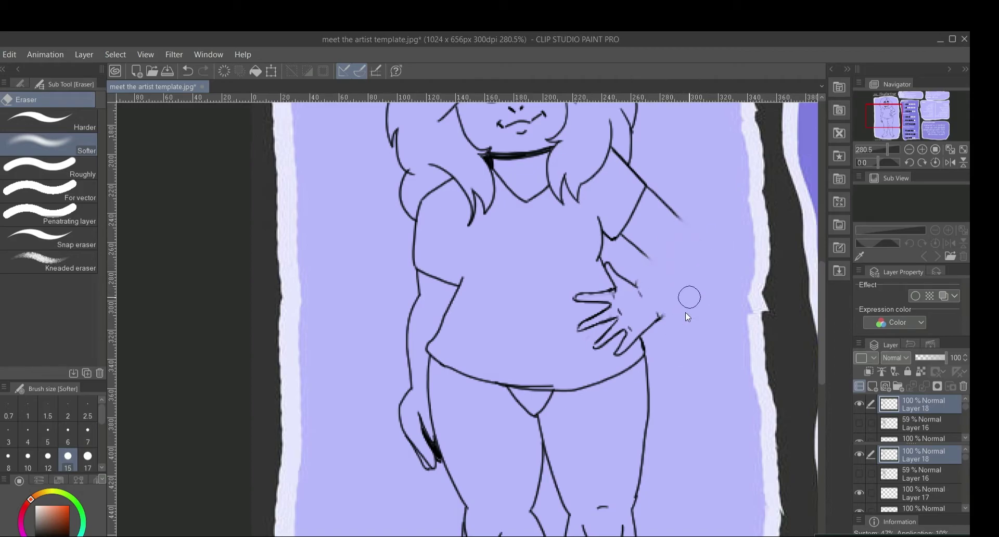
{"action": "left_click_drag", "start_coordinate": [652, 255], "coordinate": [643, 279]}
{"action": "key", "text": "p"}
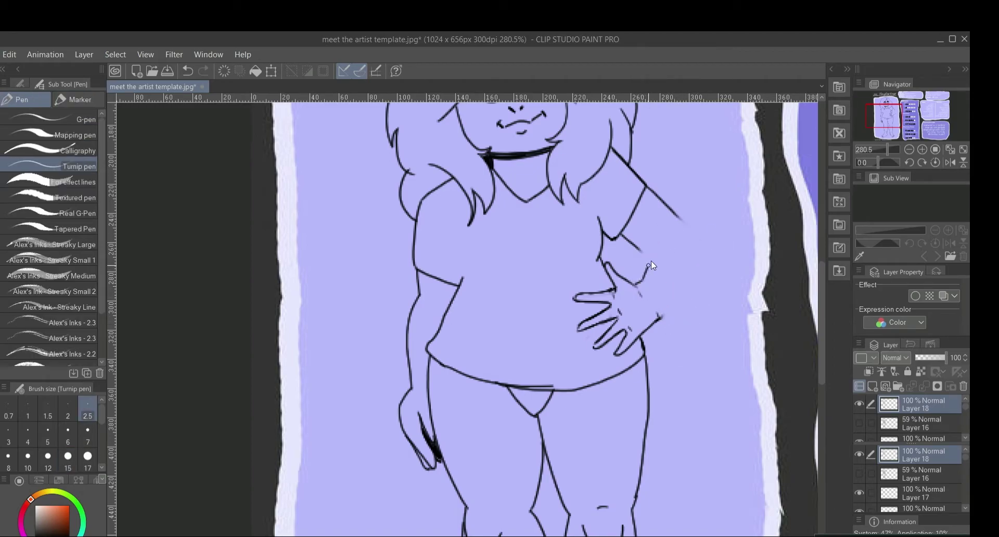
{"action": "left_click_drag", "start_coordinate": [707, 287], "coordinate": [695, 229]}
{"action": "key", "text": "ctrl+z"}
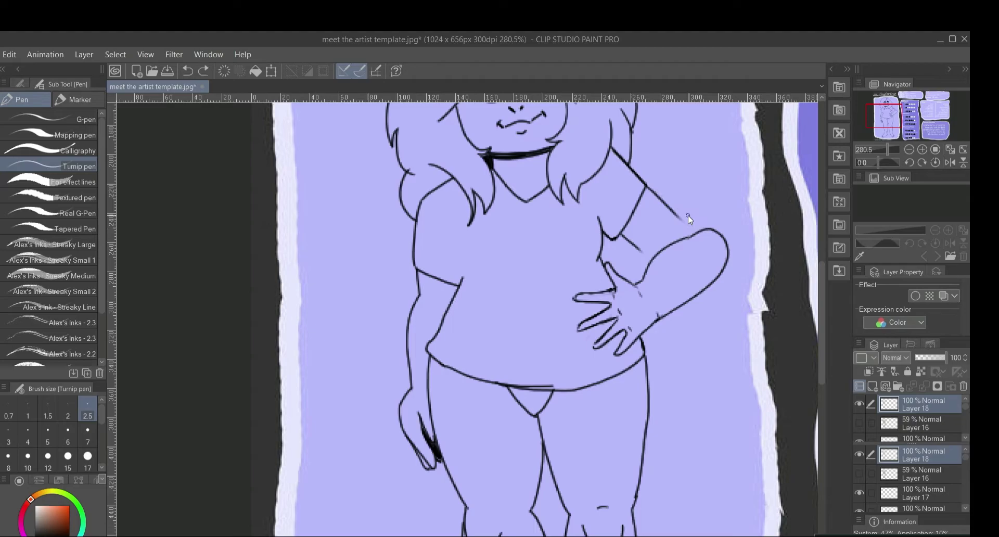
Erase the bent arm's upper arm and sleeve, and re-ink them joined to the new elbow with stray overlaps cleaned off
{"action": "key", "text": "e"}
{"action": "mouse_move", "coordinate": [651, 185]}
{"action": "left_mouse_down"}
{"action": "mouse_move", "coordinate": [629, 199]}
{"action": "mouse_move", "coordinate": [677, 240]}
{"action": "left_mouse_up"}
{"action": "key", "text": "p"}
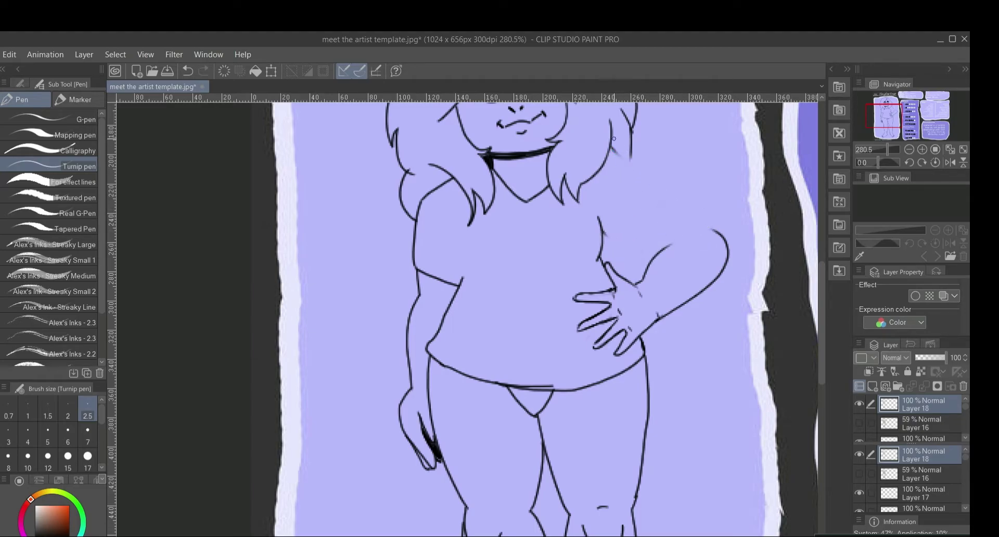
{"action": "left_click_drag", "start_coordinate": [614, 139], "coordinate": [722, 237]}
{"action": "left_click_drag", "start_coordinate": [662, 250], "coordinate": [586, 189]}
{"action": "left_click_drag", "start_coordinate": [599, 221], "coordinate": [639, 194]}
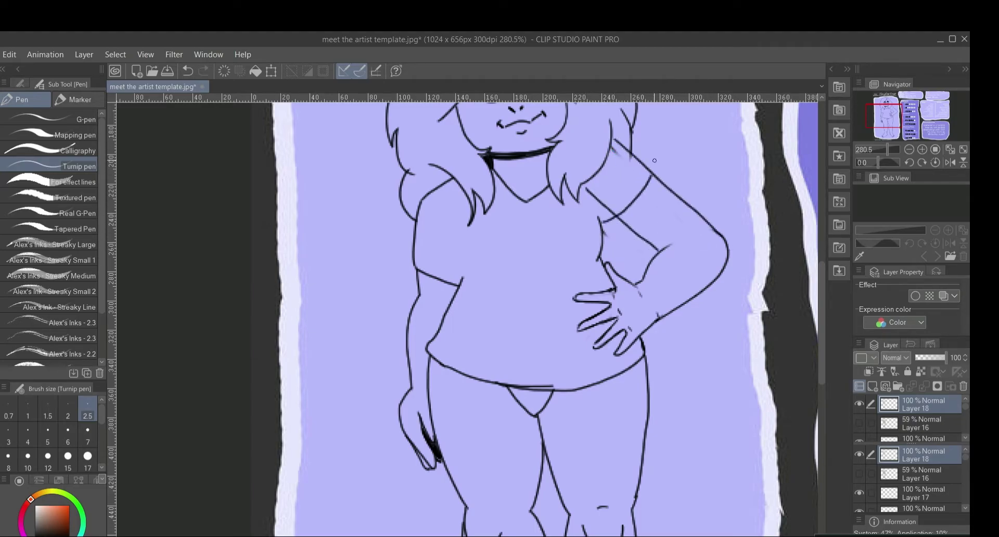
{"action": "left_click_drag", "start_coordinate": [669, 243], "coordinate": [694, 238]}
{"action": "key", "text": "e"}
{"action": "left_click_drag", "start_coordinate": [589, 196], "coordinate": [609, 208]}
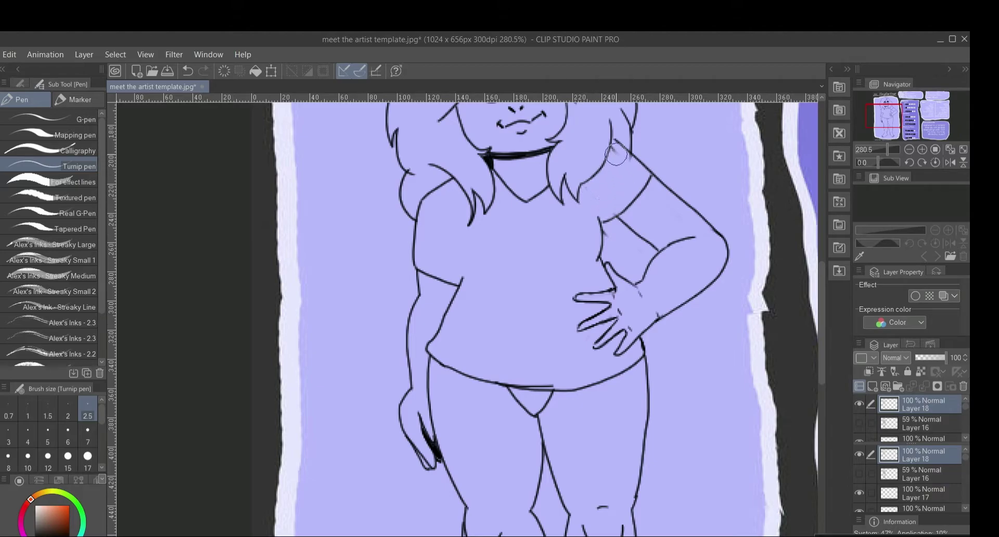
{"action": "left_click_drag", "start_coordinate": [616, 154], "coordinate": [629, 168]}
Redraw the torso's side line beneath the bent arm's sleeve and ink short crease strokes on both sides of the chest
{"action": "left_click", "coordinate": [610, 233]}
{"action": "left_click_drag", "start_coordinate": [597, 215], "coordinate": [599, 261]}
{"action": "mouse_move", "coordinate": [600, 225]}
{"action": "left_mouse_down"}
{"action": "mouse_move", "coordinate": [619, 216]}
{"action": "mouse_move", "coordinate": [612, 268]}
{"action": "mouse_move", "coordinate": [594, 260]}
{"action": "mouse_move", "coordinate": [602, 226]}
{"action": "left_mouse_up"}
{"action": "key", "text": "e"}
{"action": "key", "text": "p"}
{"action": "left_click_drag", "start_coordinate": [450, 261], "coordinate": [471, 286]}
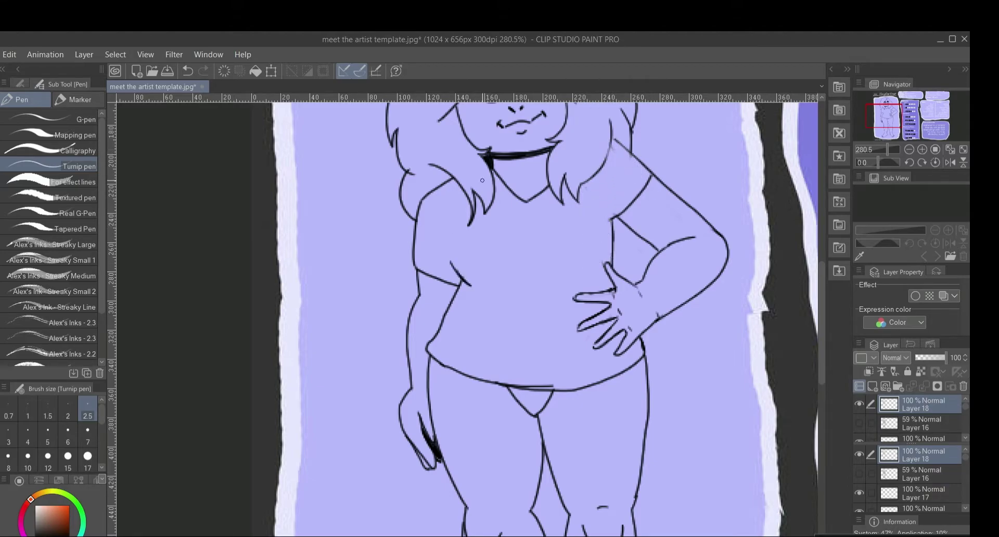
{"action": "left_click_drag", "start_coordinate": [547, 257], "coordinate": [574, 276]}
Set the line art layer as the reference layer and add a new raster layer beneath it for colour
{"action": "left_click_drag", "start_coordinate": [821, 312], "coordinate": [821, 289]}
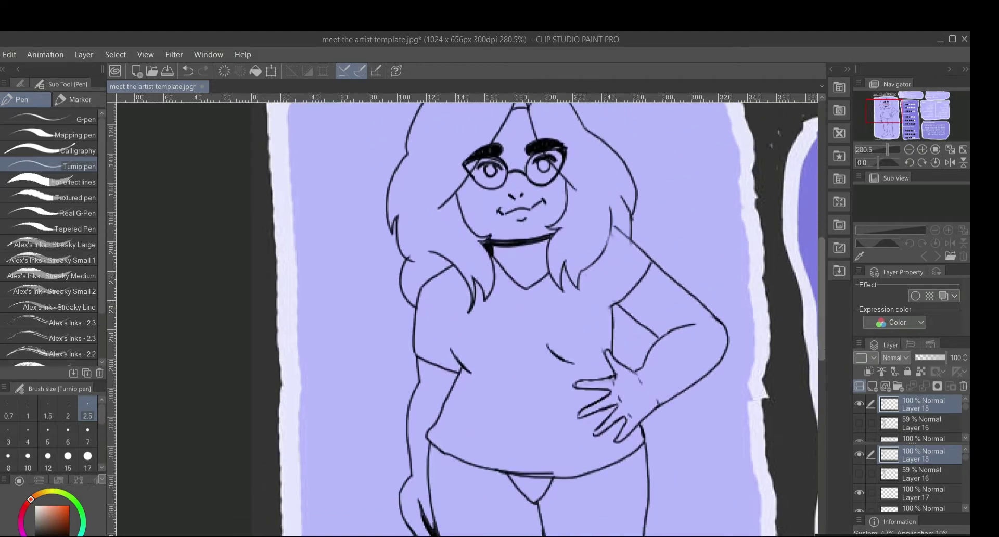
{"action": "left_click_drag", "start_coordinate": [887, 149], "coordinate": [881, 150]}
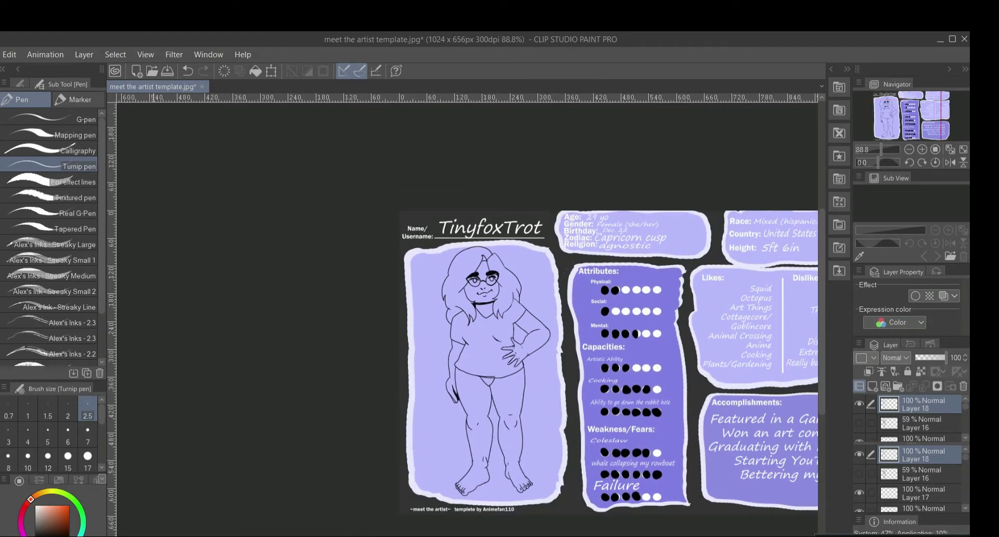
{"action": "right_click", "coordinate": [911, 408]}
{"action": "mouse_move", "coordinate": [885, 264]}
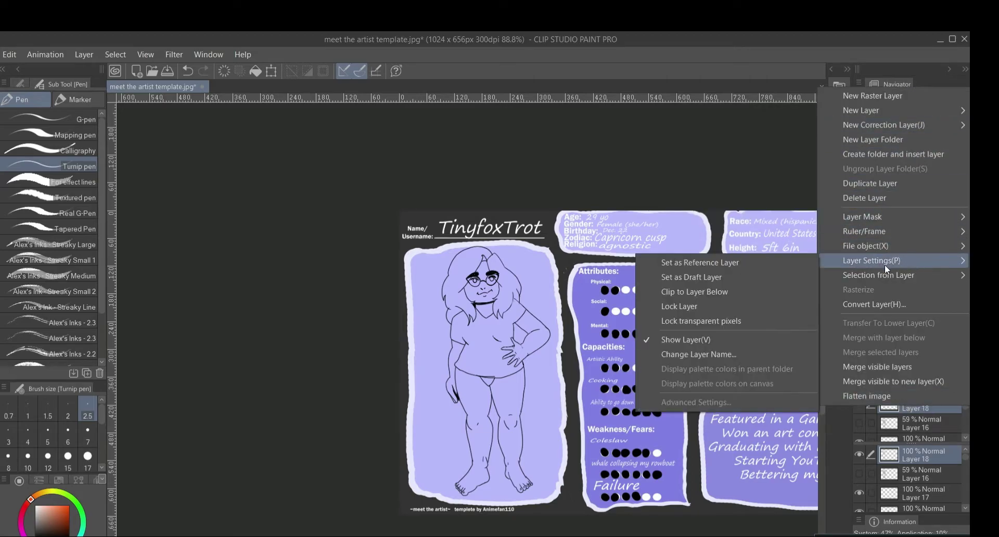
{"action": "left_click", "coordinate": [760, 263]}
{"action": "left_click", "coordinate": [879, 391]}
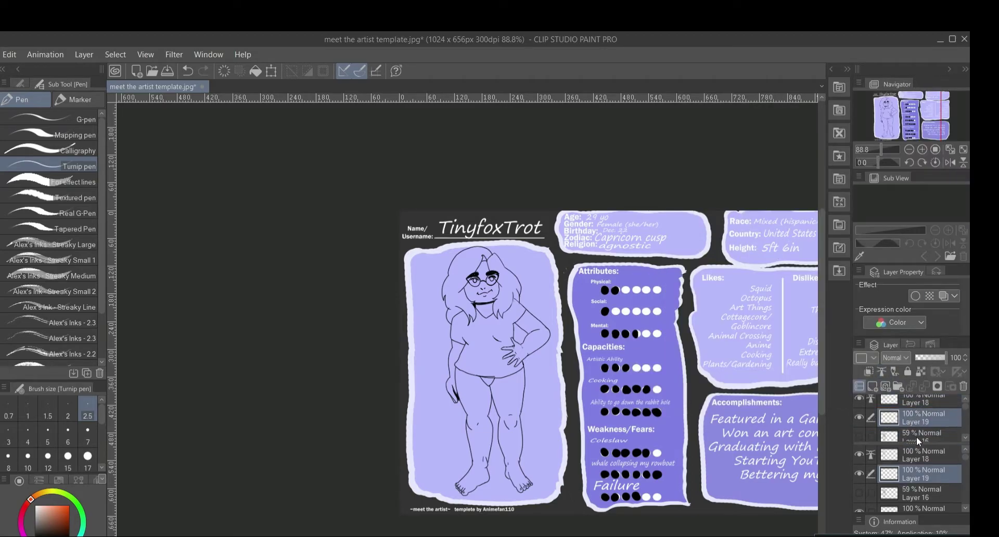
Choose a near-black colour and try to fill the figure on the new layer, undoing the fill
{"action": "key", "text": "g"}
{"action": "left_click", "coordinate": [38, 532]}
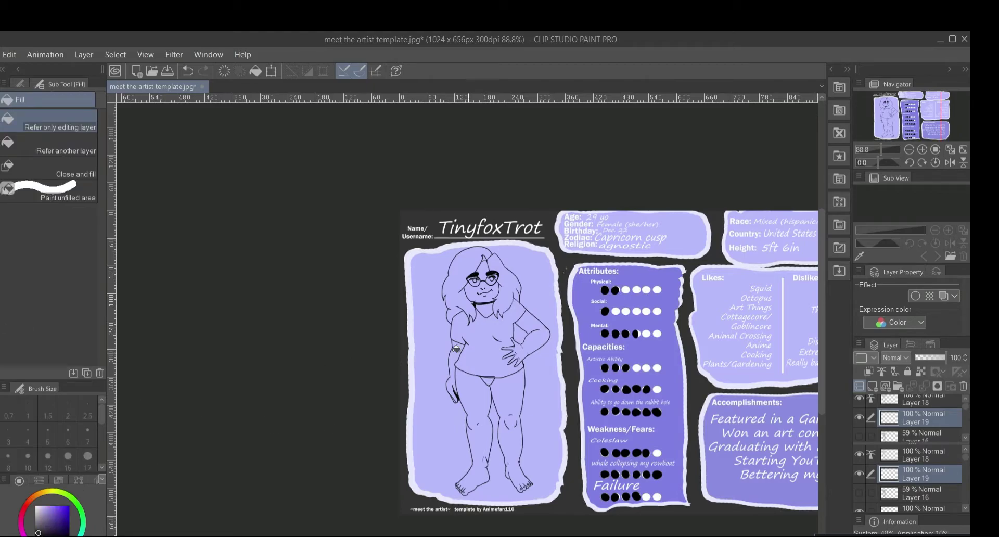
{"action": "left_click", "coordinate": [503, 393]}
{"action": "key", "text": "ctrl+z"}
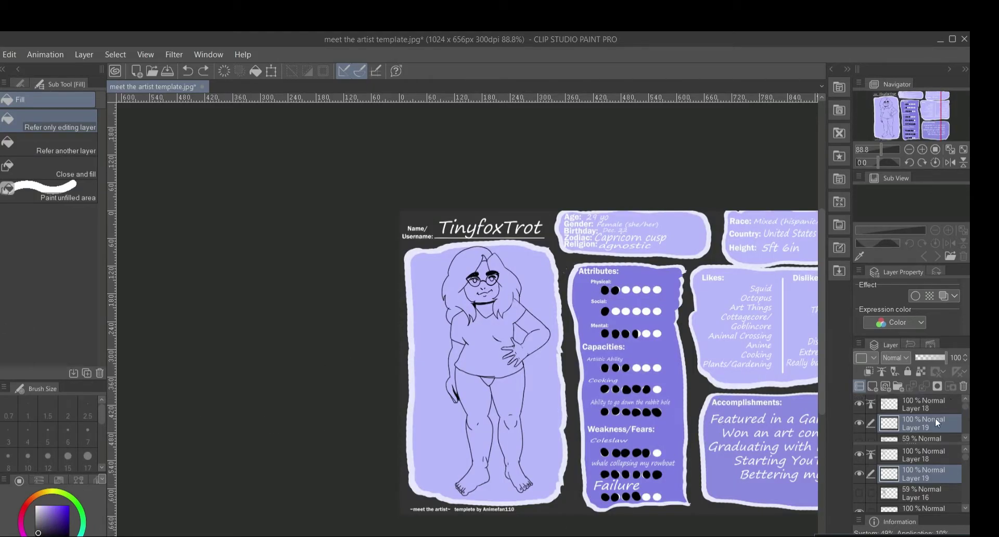
{"action": "right_click", "coordinate": [935, 420]}
{"action": "mouse_move", "coordinate": [942, 257]}
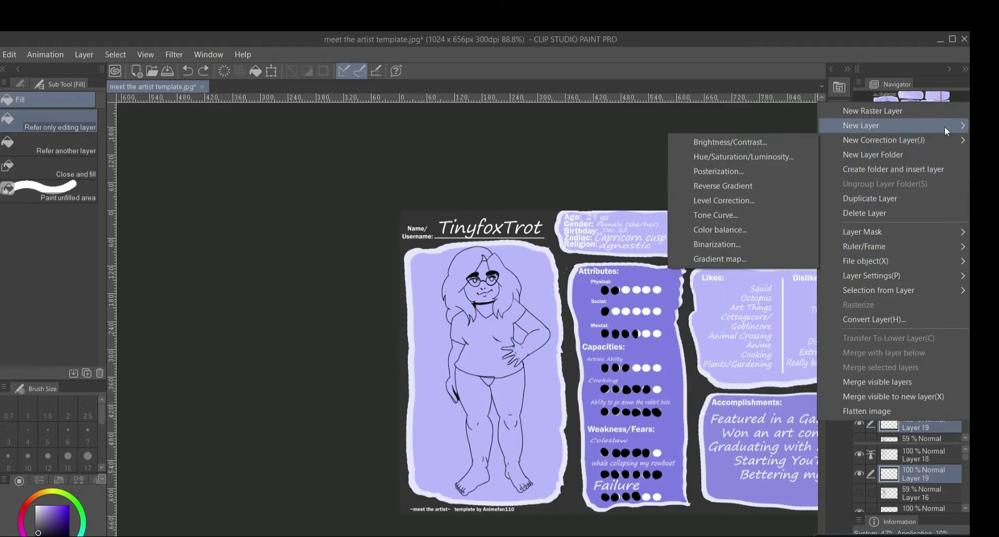
{"action": "key", "text": "Escape"}
Paint the shirt's upper body and sleeves near-black using the Smooth India ink brush at size 6
{"action": "key", "text": "b"}
{"action": "mouse_move", "coordinate": [483, 343]}
{"action": "left_mouse_down"}
{"action": "mouse_move", "coordinate": [533, 335]}
{"action": "mouse_move", "coordinate": [501, 411]}
{"action": "mouse_move", "coordinate": [468, 354]}
{"action": "mouse_move", "coordinate": [466, 364]}
{"action": "mouse_move", "coordinate": [517, 366]}
{"action": "mouse_move", "coordinate": [548, 349]}
{"action": "mouse_move", "coordinate": [537, 327]}
{"action": "mouse_move", "coordinate": [585, 343]}
{"action": "mouse_move", "coordinate": [617, 419]}
{"action": "mouse_move", "coordinate": [600, 362]}
{"action": "mouse_move", "coordinate": [576, 401]}
{"action": "mouse_move", "coordinate": [522, 421]}
{"action": "mouse_move", "coordinate": [462, 396]}
{"action": "mouse_move", "coordinate": [454, 407]}
{"action": "mouse_move", "coordinate": [475, 373]}
{"action": "mouse_move", "coordinate": [504, 396]}
{"action": "mouse_move", "coordinate": [472, 345]}
{"action": "mouse_move", "coordinate": [477, 296]}
{"action": "mouse_move", "coordinate": [503, 304]}
{"action": "mouse_move", "coordinate": [478, 275]}
{"action": "mouse_move", "coordinate": [457, 275]}
{"action": "mouse_move", "coordinate": [441, 336]}
{"action": "mouse_move", "coordinate": [457, 372]}
{"action": "left_mouse_up"}
{"action": "key", "text": "ctrl+plus"}
{"action": "key", "text": "ctrl+plus"}
{"action": "key", "text": "ctrl+plus"}
{"action": "key", "text": "ctrl+plus"}
{"action": "left_click", "coordinate": [68, 435]}
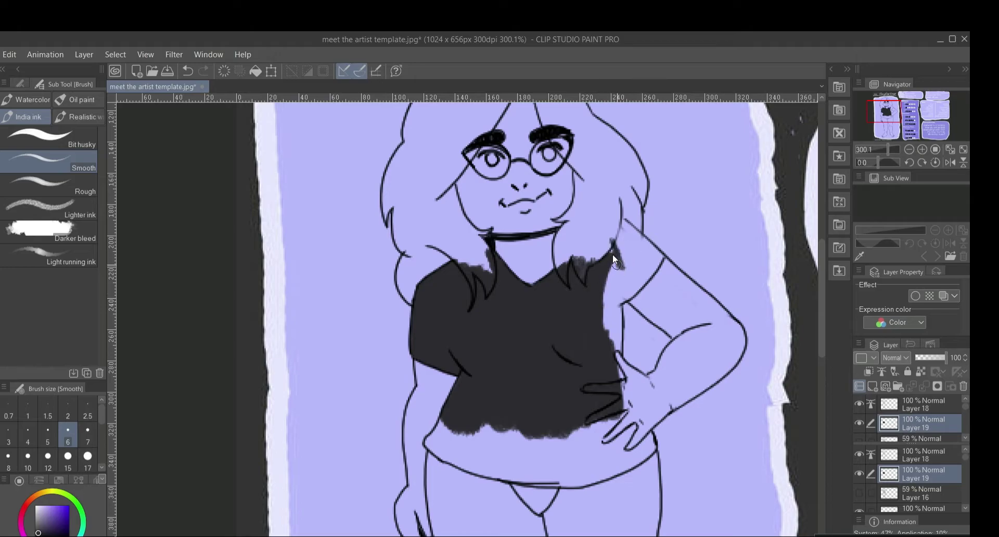
{"action": "mouse_move", "coordinate": [615, 303]}
{"action": "left_mouse_down"}
{"action": "mouse_move", "coordinate": [609, 285]}
{"action": "mouse_move", "coordinate": [653, 260]}
{"action": "left_mouse_up"}
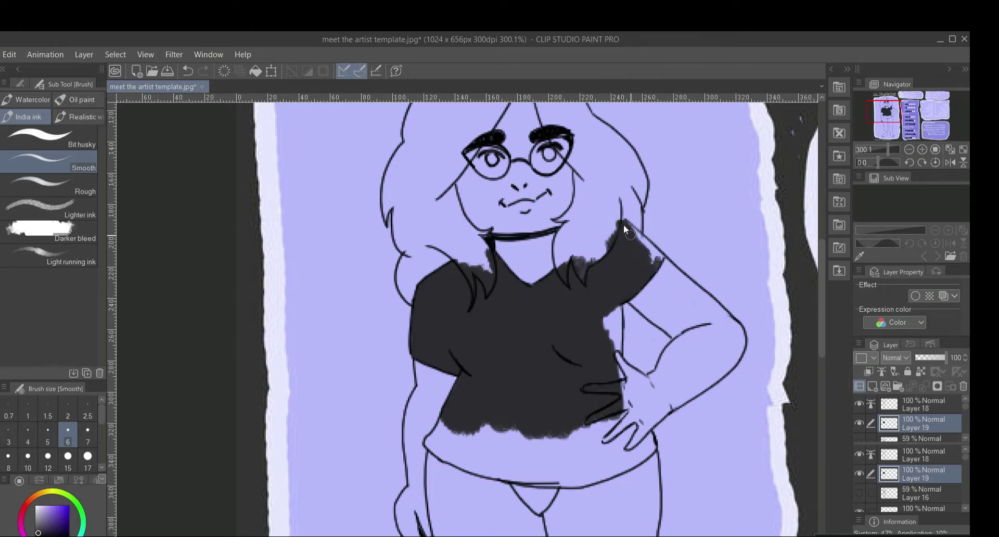
Enlarge the brush to size 10 and paint the rest of the shirt near-black down to its hem
{"action": "scroll", "coordinate": [704, 282], "scroll_direction": "down", "scroll_amount": 3}
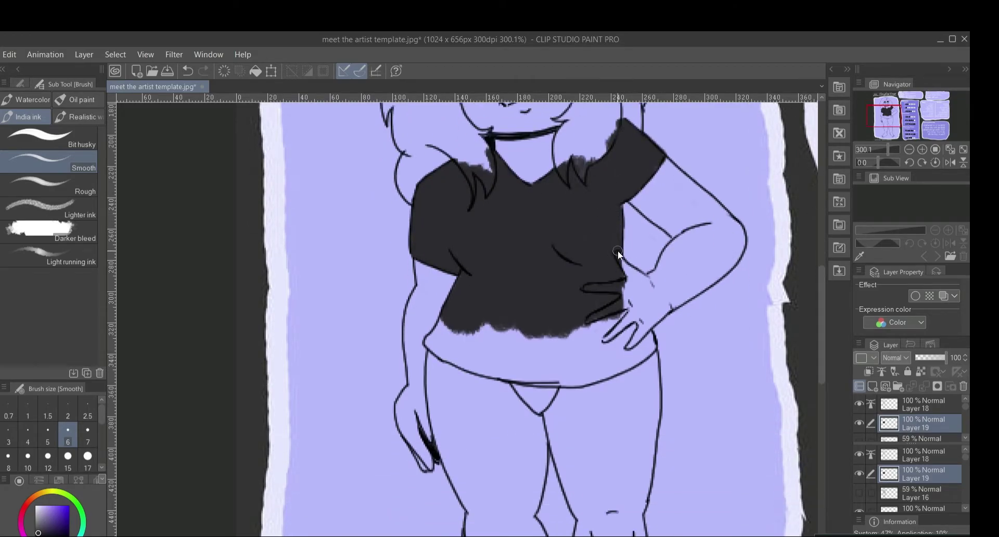
{"action": "key", "text": "bracketright"}
{"action": "key", "text": "bracketright"}
{"action": "key", "text": "bracketright"}
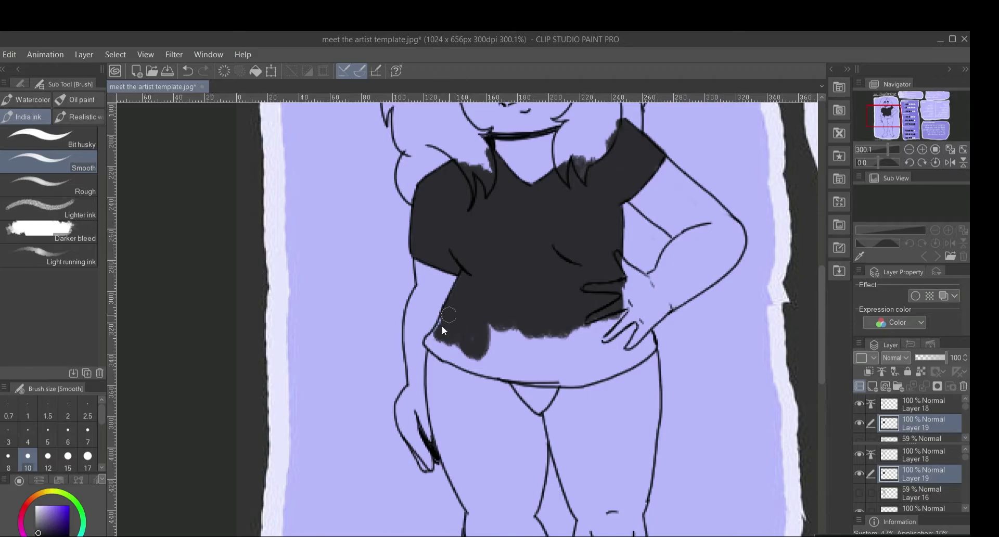
{"action": "left_click_drag", "start_coordinate": [605, 354], "coordinate": [632, 346]}
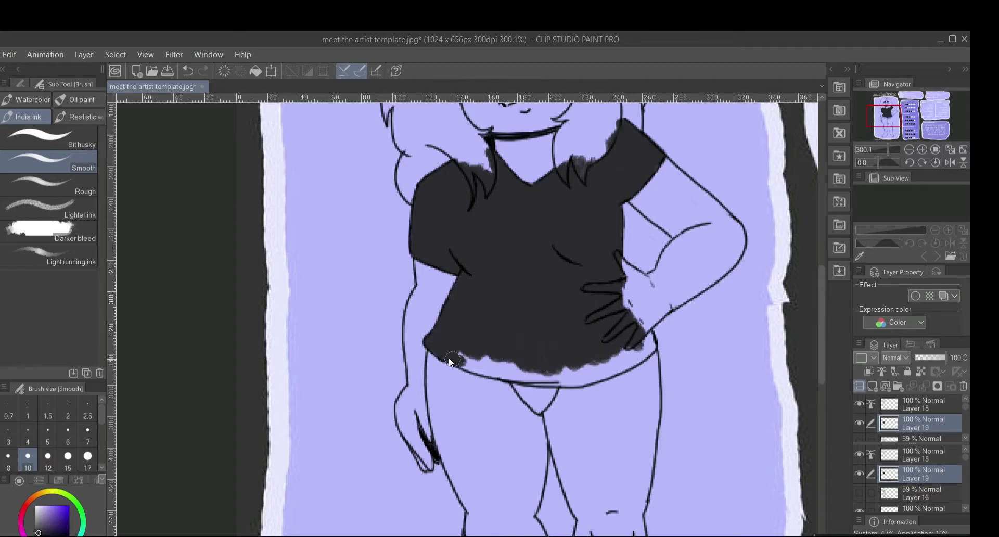
{"action": "left_click_drag", "start_coordinate": [484, 376], "coordinate": [499, 340]}
{"action": "left_click_drag", "start_coordinate": [612, 353], "coordinate": [608, 379]}
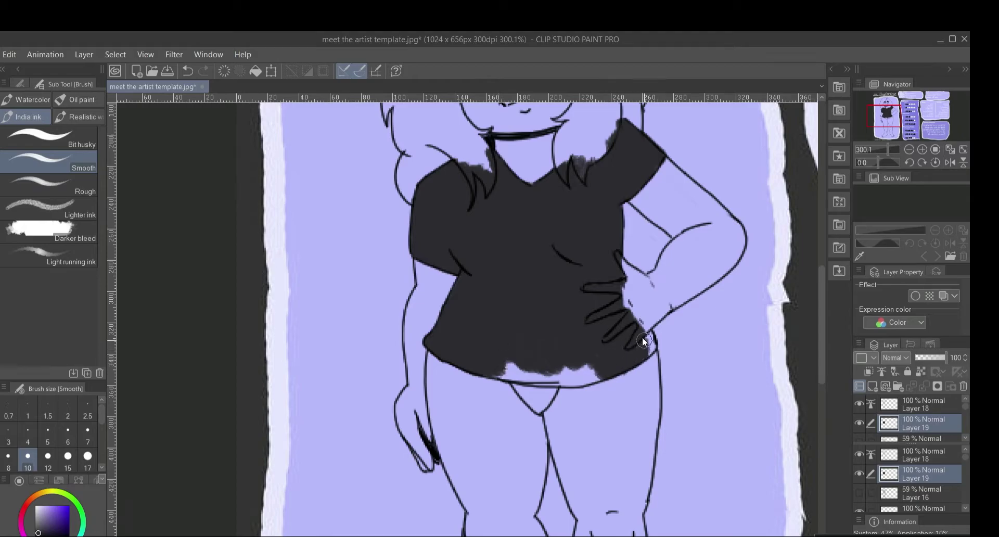
{"action": "mouse_move", "coordinate": [520, 367]}
{"action": "left_mouse_down"}
{"action": "mouse_move", "coordinate": [540, 376]}
{"action": "mouse_move", "coordinate": [502, 372]}
{"action": "mouse_move", "coordinate": [578, 379]}
{"action": "left_mouse_up"}
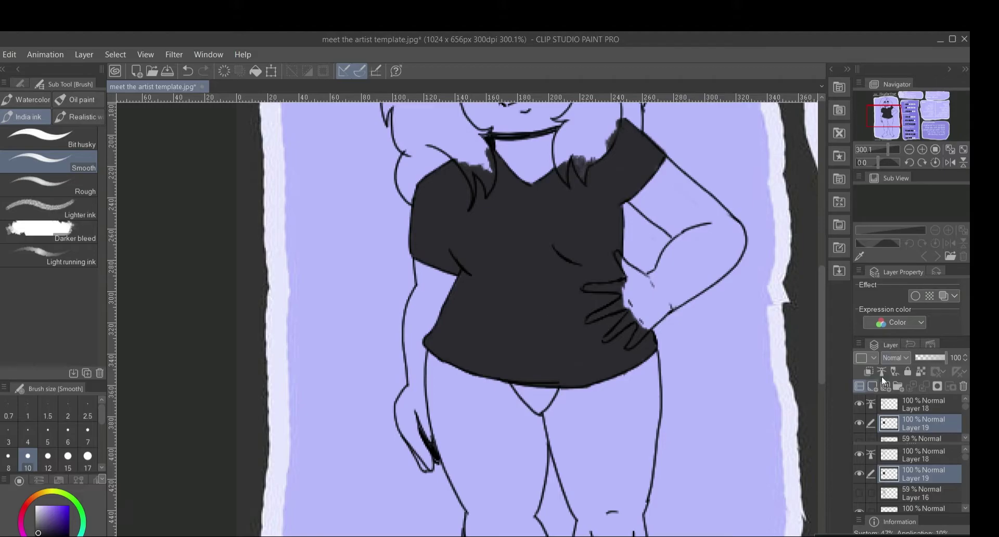
Add a new raster layer above the shirt colour and choose an orange-hued skin tone
{"action": "left_click", "coordinate": [873, 386]}
{"action": "left_click_drag", "start_coordinate": [822, 340], "coordinate": [827, 299]}
{"action": "left_click", "coordinate": [35, 496]}
{"action": "left_click", "coordinate": [40, 507]}
{"action": "left_click_drag", "start_coordinate": [512, 205], "coordinate": [513, 260]}
{"action": "mouse_move", "coordinate": [514, 226]}
{"action": "left_mouse_down"}
{"action": "mouse_move", "coordinate": [524, 265]}
{"action": "mouse_move", "coordinate": [522, 223]}
{"action": "mouse_move", "coordinate": [512, 283]}
{"action": "left_mouse_up"}
{"action": "key", "text": "ctrl+z"}
{"action": "left_click", "coordinate": [45, 507]}
{"action": "key", "text": "ctrl+z"}
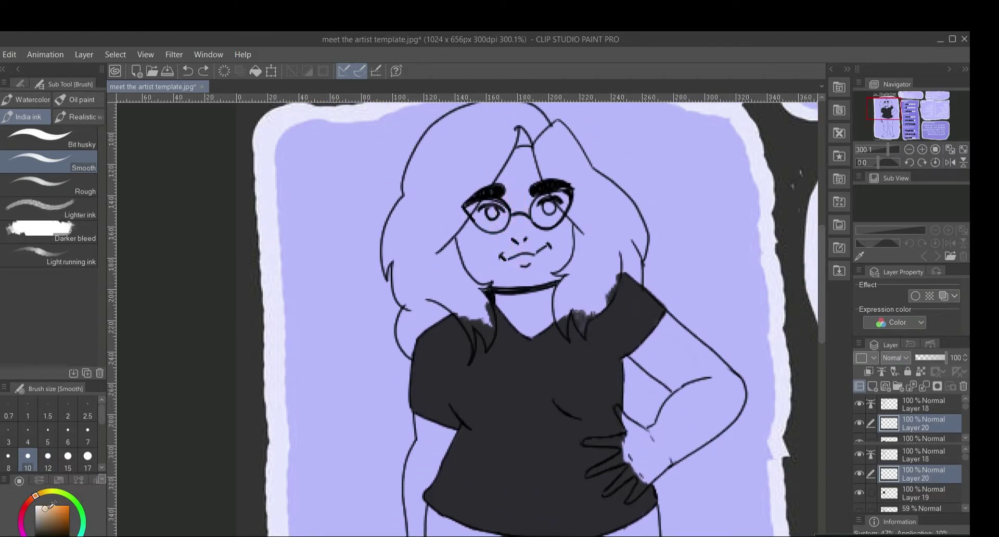
{"action": "left_click", "coordinate": [48, 511]}
{"action": "mouse_move", "coordinate": [527, 203]}
{"action": "left_mouse_down"}
{"action": "mouse_move", "coordinate": [523, 260]}
{"action": "mouse_move", "coordinate": [500, 227]}
{"action": "left_mouse_up"}
{"action": "key", "text": "ctrl+z"}
Choose a muted beige skin tone and paint the face and neck down to the shirt's neckline
{"action": "left_click", "coordinate": [41, 512]}
{"action": "mouse_move", "coordinate": [515, 270]}
{"action": "left_mouse_down"}
{"action": "mouse_move", "coordinate": [485, 205]}
{"action": "mouse_move", "coordinate": [517, 163]}
{"action": "mouse_move", "coordinate": [535, 201]}
{"action": "mouse_move", "coordinate": [529, 189]}
{"action": "mouse_move", "coordinate": [507, 276]}
{"action": "mouse_move", "coordinate": [474, 222]}
{"action": "mouse_move", "coordinate": [483, 277]}
{"action": "left_mouse_up"}
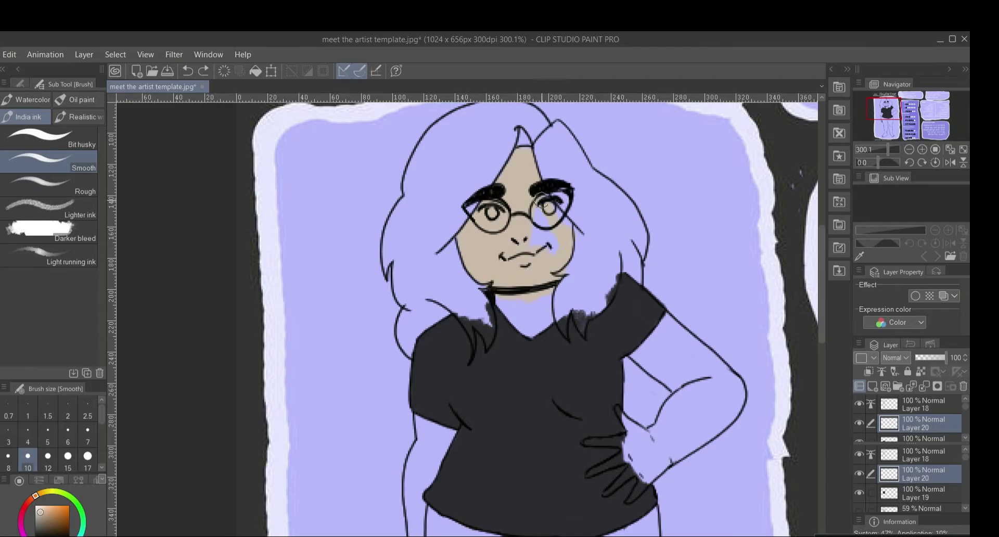
{"action": "mouse_move", "coordinate": [541, 194]}
{"action": "left_mouse_down"}
{"action": "mouse_move", "coordinate": [563, 228]}
{"action": "mouse_move", "coordinate": [545, 251]}
{"action": "mouse_move", "coordinate": [560, 253]}
{"action": "mouse_move", "coordinate": [530, 251]}
{"action": "left_mouse_up"}
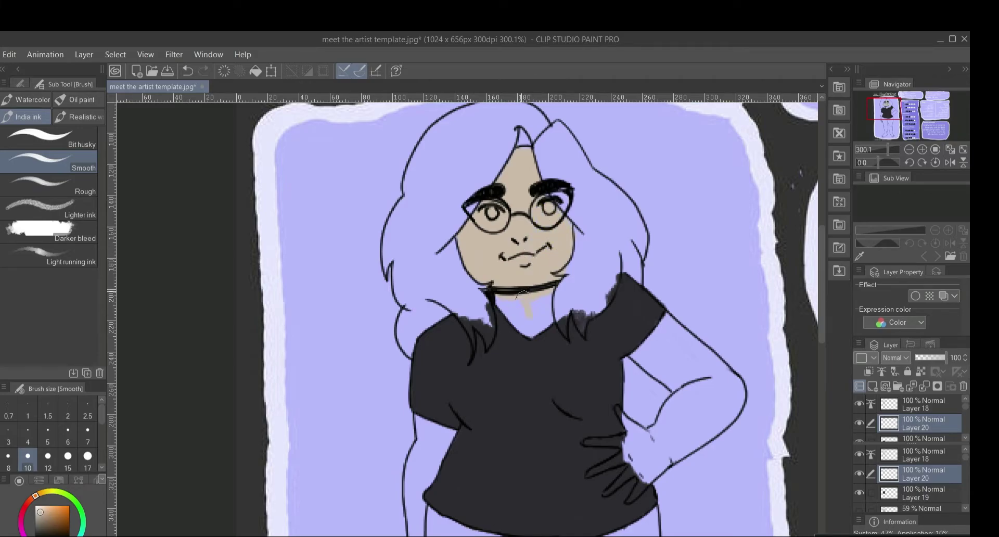
{"action": "mouse_move", "coordinate": [523, 295]}
{"action": "left_mouse_down"}
{"action": "mouse_move", "coordinate": [525, 329]}
{"action": "mouse_move", "coordinate": [546, 305]}
{"action": "left_mouse_up"}
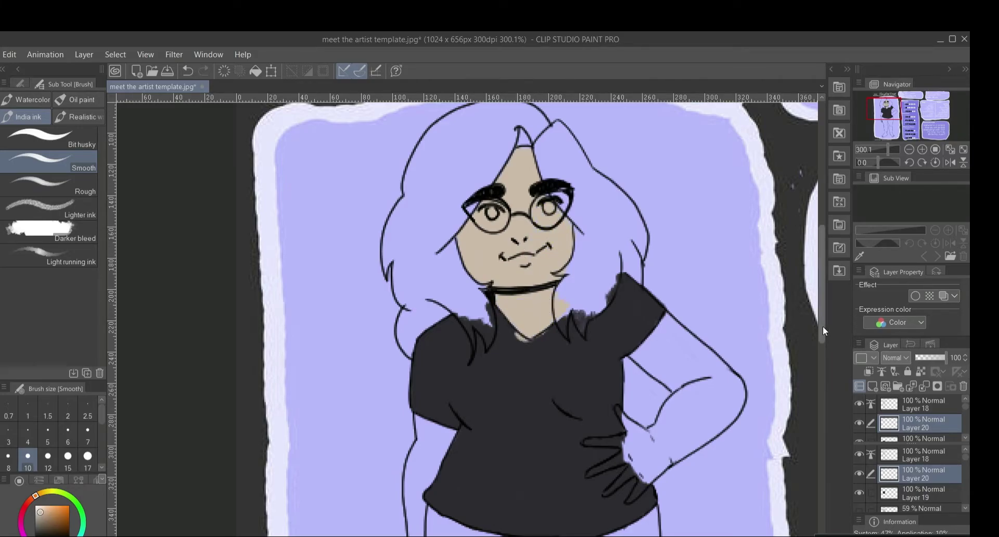
Paint the bent arm and the hand on the hip with the beige skin tone
{"action": "left_click_drag", "start_coordinate": [823, 326], "coordinate": [822, 357]}
{"action": "mouse_move", "coordinate": [664, 263]}
{"action": "left_mouse_down"}
{"action": "mouse_move", "coordinate": [689, 230]}
{"action": "mouse_move", "coordinate": [704, 235]}
{"action": "left_mouse_up"}
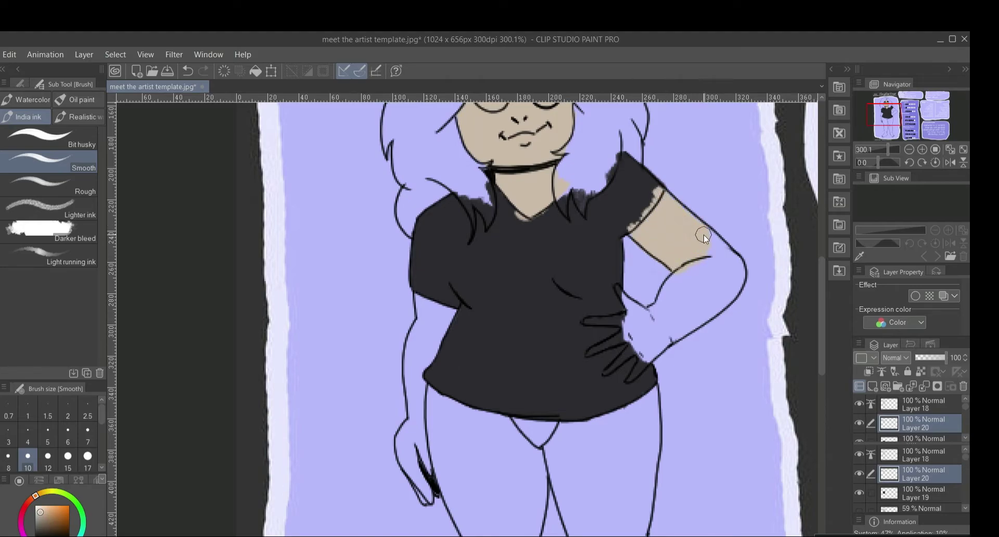
{"action": "mouse_move", "coordinate": [664, 335]}
{"action": "left_mouse_down"}
{"action": "mouse_move", "coordinate": [734, 285]}
{"action": "mouse_move", "coordinate": [704, 259]}
{"action": "mouse_move", "coordinate": [743, 263]}
{"action": "left_mouse_up"}
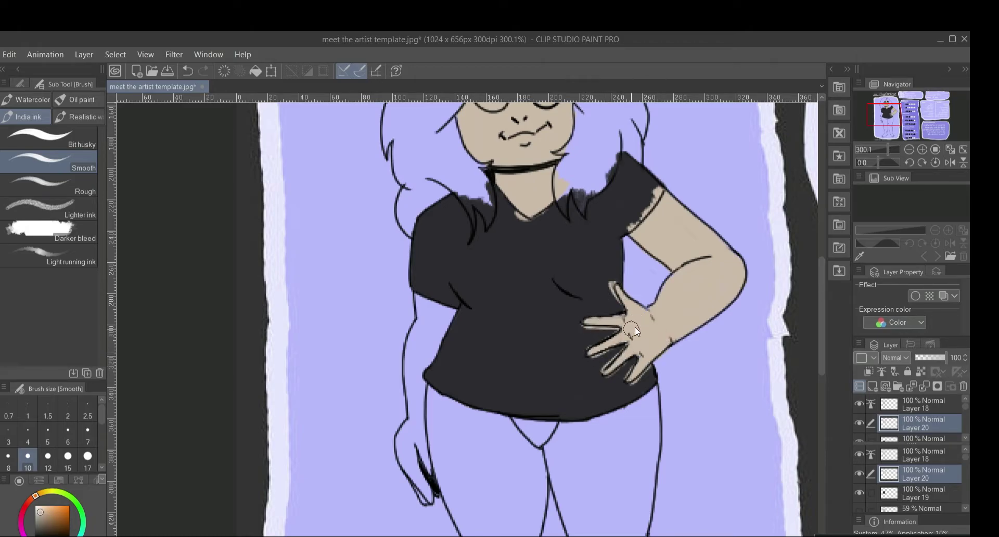
Erase the skin colour spilling past the hip hand's fingers with the Softer eraser, and fill the small gaps left inside the hand
{"action": "left_click", "coordinate": [2, 315]}
{"action": "mouse_move", "coordinate": [568, 332]}
{"action": "left_mouse_down"}
{"action": "mouse_move", "coordinate": [632, 328]}
{"action": "mouse_move", "coordinate": [309, 320]}
{"action": "left_mouse_up"}
{"action": "left_click_drag", "start_coordinate": [165, 368], "coordinate": [135, 368]}
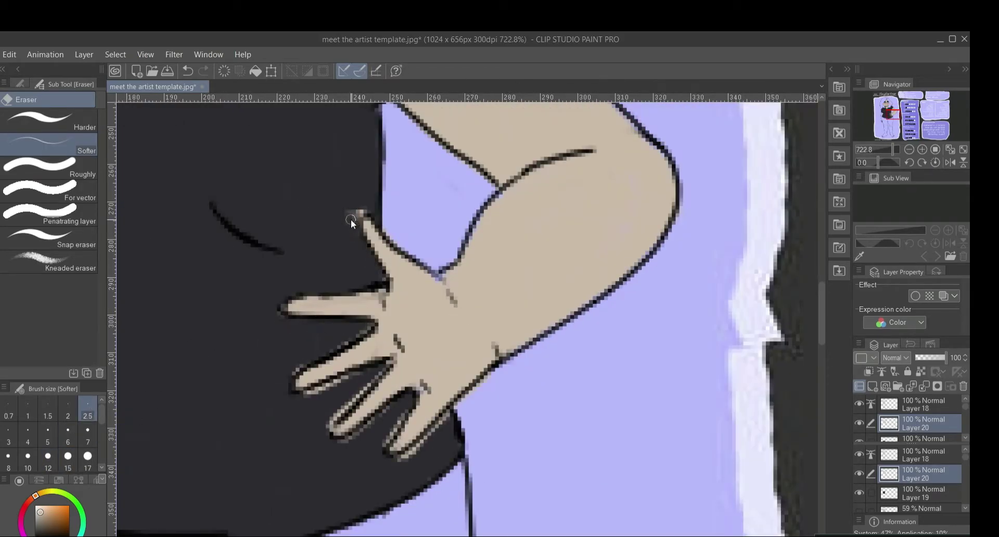
{"action": "left_click_drag", "start_coordinate": [333, 385], "coordinate": [309, 391]}
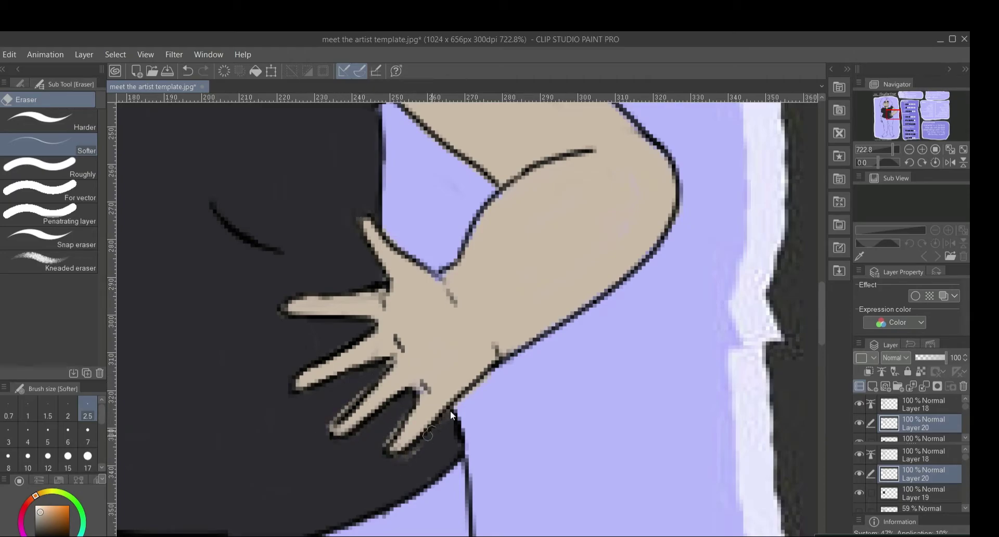
{"action": "key", "text": "b"}
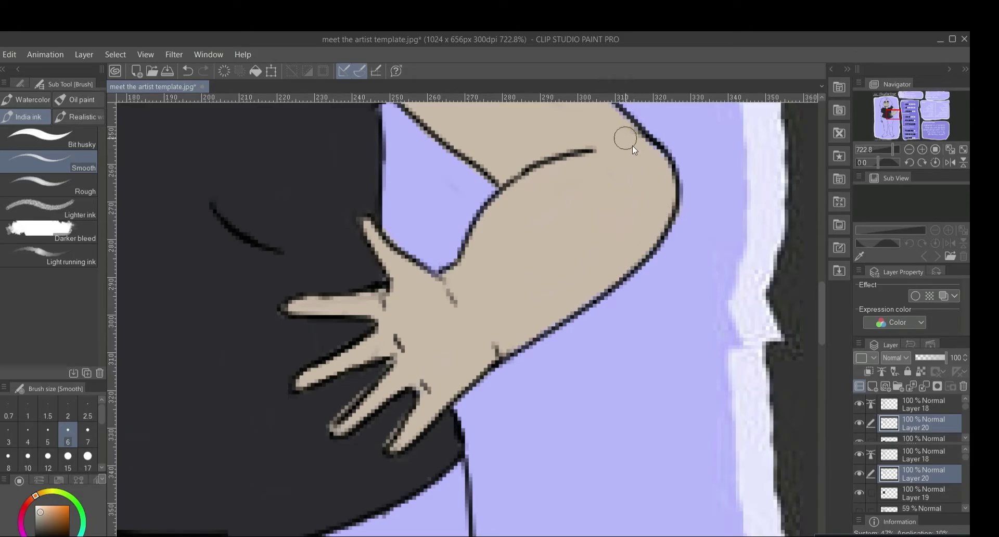
{"action": "scroll", "coordinate": [634, 150], "scroll_direction": "up", "scroll_amount": 4}
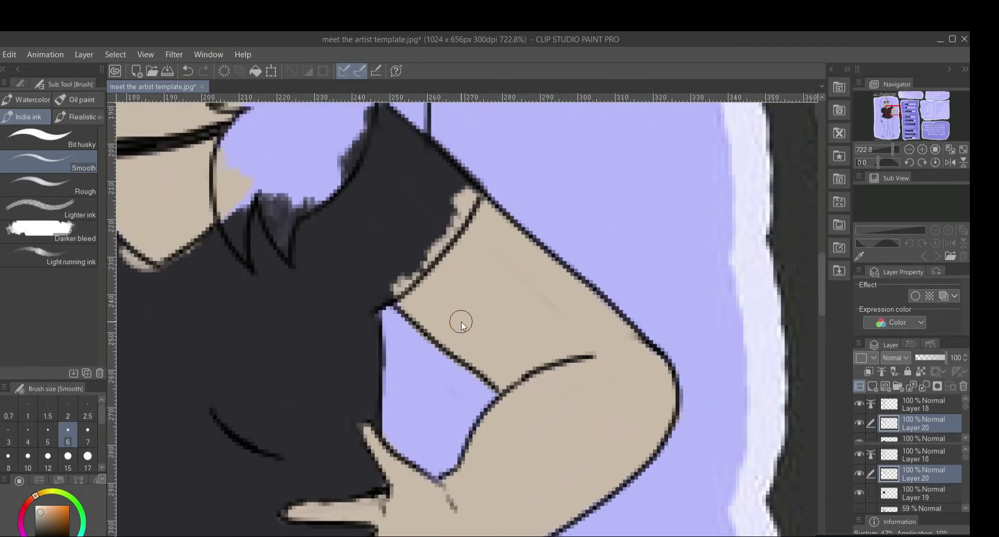
Erase the skin colour spilling over the bent arm's sleeve hem with the Softer eraser
{"action": "key", "text": "e"}
{"action": "left_click_drag", "start_coordinate": [416, 270], "coordinate": [469, 182]}
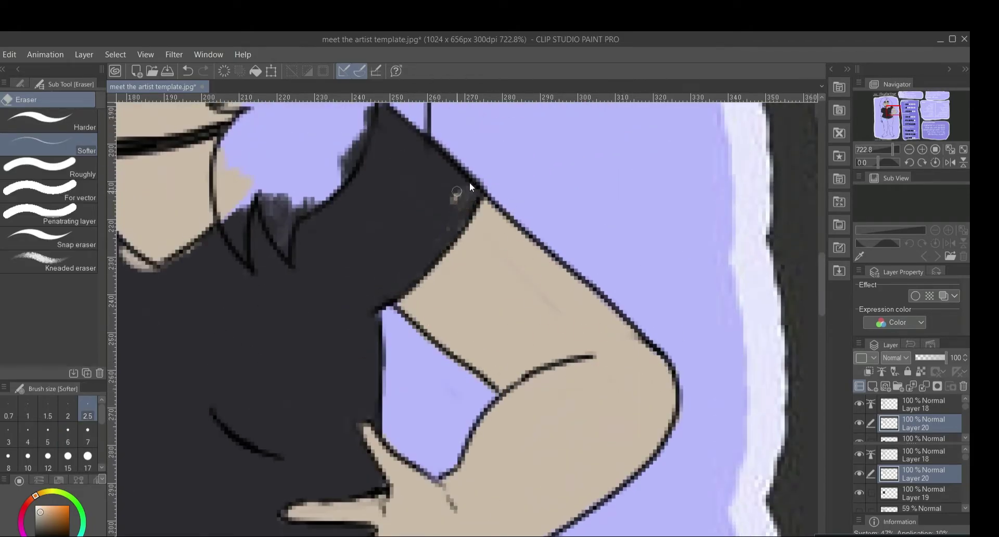
{"action": "scroll", "coordinate": [448, 218], "scroll_direction": "left", "scroll_amount": 5}
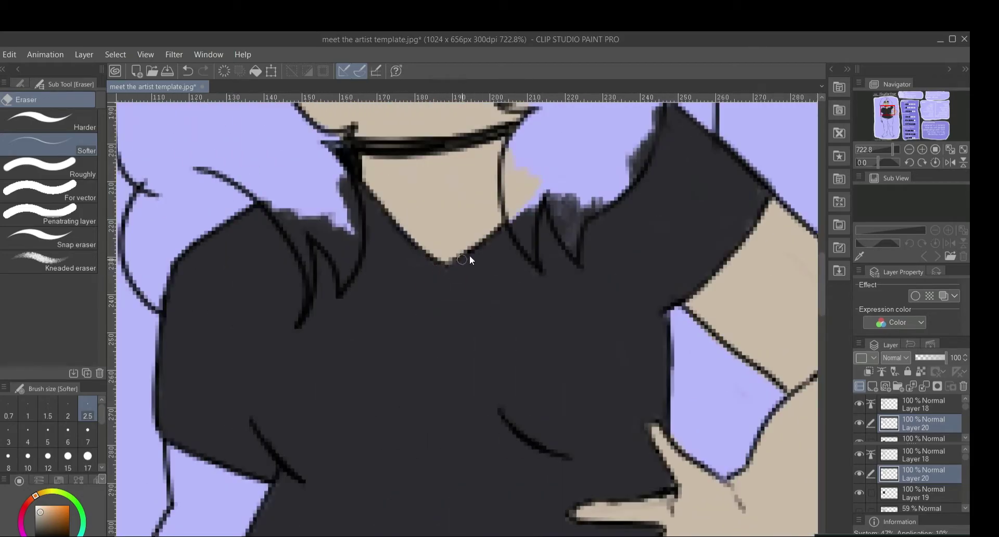
Set the Smooth India ink brush to size 17 and paint the hips and upper thighs below the shirt beige
{"action": "mouse_move", "coordinate": [822, 288]}
{"action": "left_mouse_down"}
{"action": "mouse_move", "coordinate": [822, 237]}
{"action": "mouse_move", "coordinate": [821, 342]}
{"action": "left_mouse_up"}
{"action": "key", "text": "b"}
{"action": "left_click_drag", "start_coordinate": [323, 369], "coordinate": [326, 469]}
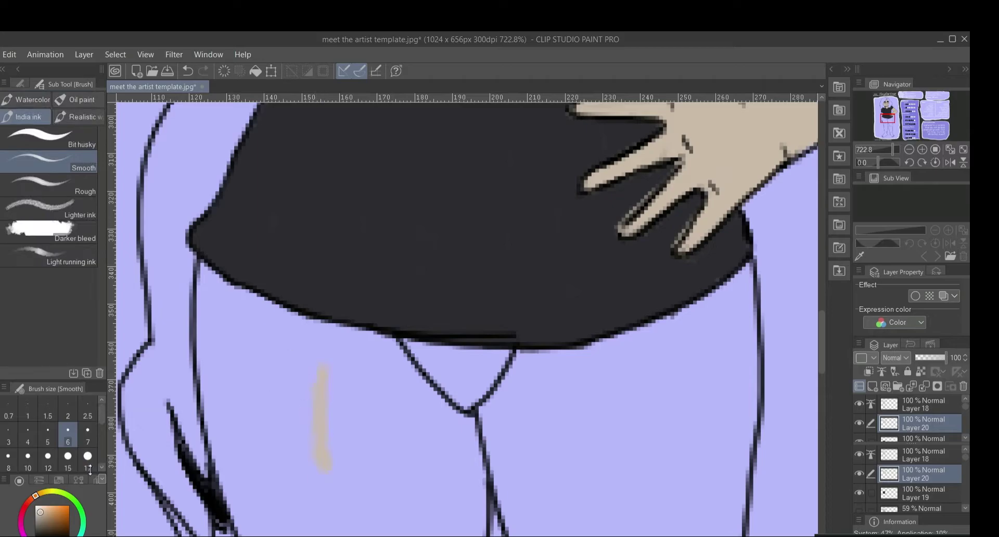
{"action": "left_click_drag", "start_coordinate": [90, 470], "coordinate": [90, 469]}
{"action": "left_click_drag", "start_coordinate": [101, 412], "coordinate": [102, 428]}
{"action": "left_click", "coordinate": [87, 435]}
{"action": "left_click", "coordinate": [88, 409]}
{"action": "mouse_move", "coordinate": [324, 358]}
{"action": "left_mouse_down"}
{"action": "mouse_move", "coordinate": [325, 335]}
{"action": "mouse_move", "coordinate": [229, 474]}
{"action": "mouse_move", "coordinate": [266, 393]}
{"action": "mouse_move", "coordinate": [430, 380]}
{"action": "mouse_move", "coordinate": [648, 393]}
{"action": "mouse_move", "coordinate": [735, 314]}
{"action": "left_mouse_up"}
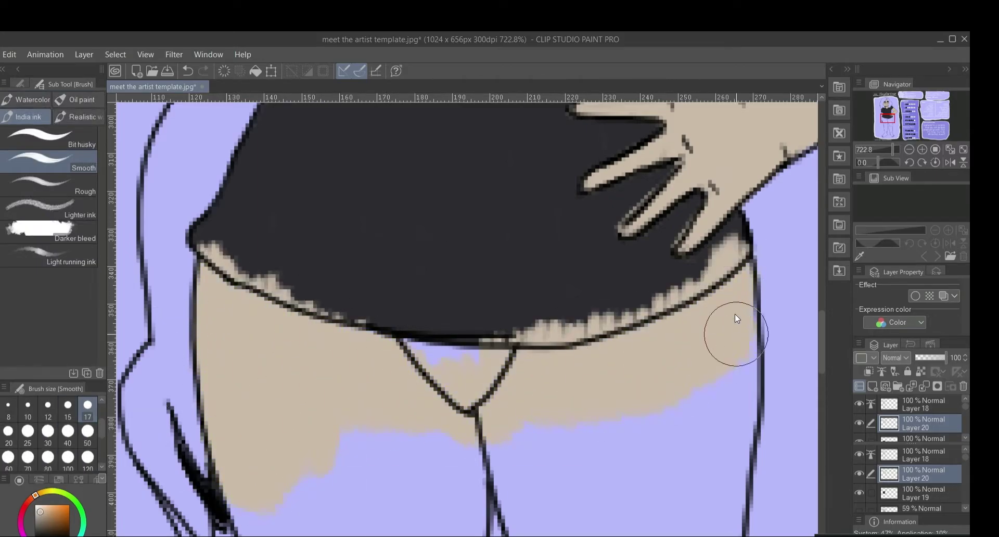
Paint the leg below the hip hand with the beige skin tone, from the thigh down through the calf
{"action": "scroll", "coordinate": [735, 314], "scroll_direction": "down", "scroll_amount": 5}
{"action": "mouse_move", "coordinate": [631, 324]}
{"action": "left_mouse_down"}
{"action": "mouse_move", "coordinate": [542, 285]}
{"action": "mouse_move", "coordinate": [561, 408]}
{"action": "mouse_move", "coordinate": [672, 374]}
{"action": "mouse_move", "coordinate": [625, 280]}
{"action": "mouse_move", "coordinate": [711, 229]}
{"action": "mouse_move", "coordinate": [739, 183]}
{"action": "mouse_move", "coordinate": [632, 243]}
{"action": "mouse_move", "coordinate": [662, 350]}
{"action": "mouse_move", "coordinate": [624, 414]}
{"action": "mouse_move", "coordinate": [582, 528]}
{"action": "left_mouse_up"}
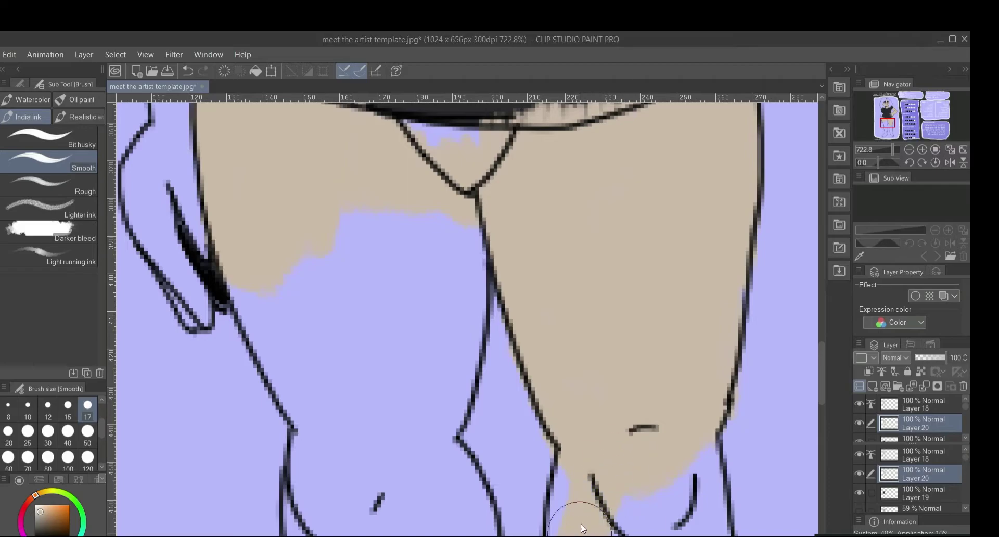
{"action": "scroll", "coordinate": [826, 385], "scroll_direction": "down", "scroll_amount": 5}
{"action": "mouse_move", "coordinate": [646, 291]}
{"action": "left_mouse_down"}
{"action": "mouse_move", "coordinate": [604, 329]}
{"action": "mouse_move", "coordinate": [698, 211]}
{"action": "mouse_move", "coordinate": [594, 371]}
{"action": "mouse_move", "coordinate": [591, 469]}
{"action": "mouse_move", "coordinate": [714, 367]}
{"action": "left_mouse_up"}
{"action": "scroll", "coordinate": [817, 410], "scroll_direction": "down", "scroll_amount": 3}
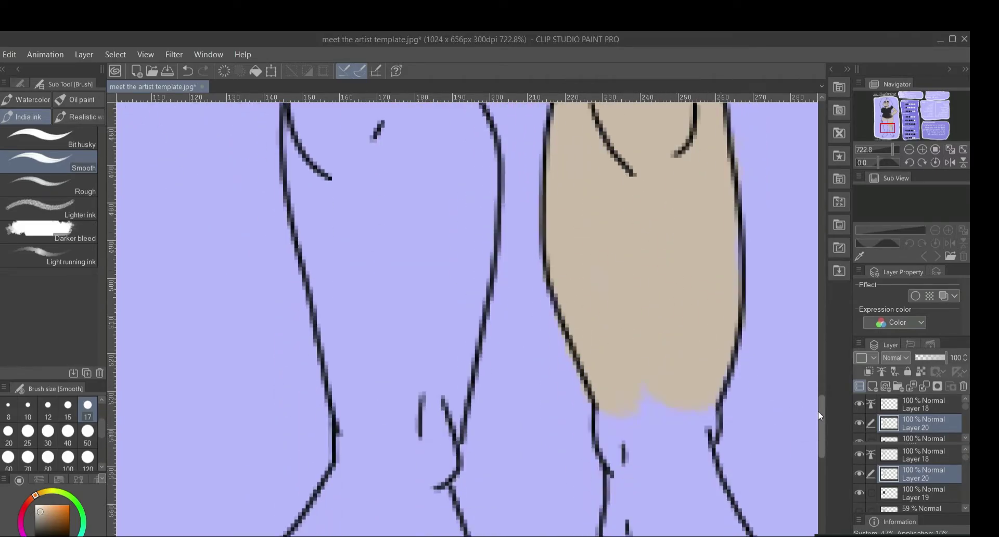
Paint the same leg's ankle and foot down to the toes in beige
{"action": "left_click_drag", "start_coordinate": [818, 410], "coordinate": [819, 416]}
{"action": "mouse_move", "coordinate": [650, 432]}
{"action": "left_mouse_down"}
{"action": "mouse_move", "coordinate": [642, 399]}
{"action": "mouse_move", "coordinate": [698, 368]}
{"action": "mouse_move", "coordinate": [686, 450]}
{"action": "left_mouse_up"}
{"action": "left_click_drag", "start_coordinate": [820, 417], "coordinate": [820, 444]}
{"action": "mouse_move", "coordinate": [692, 292]}
{"action": "left_mouse_down"}
{"action": "mouse_move", "coordinate": [663, 321]}
{"action": "mouse_move", "coordinate": [676, 365]}
{"action": "mouse_move", "coordinate": [779, 396]}
{"action": "left_mouse_up"}
{"action": "scroll", "coordinate": [779, 395], "scroll_direction": "right", "scroll_amount": 3}
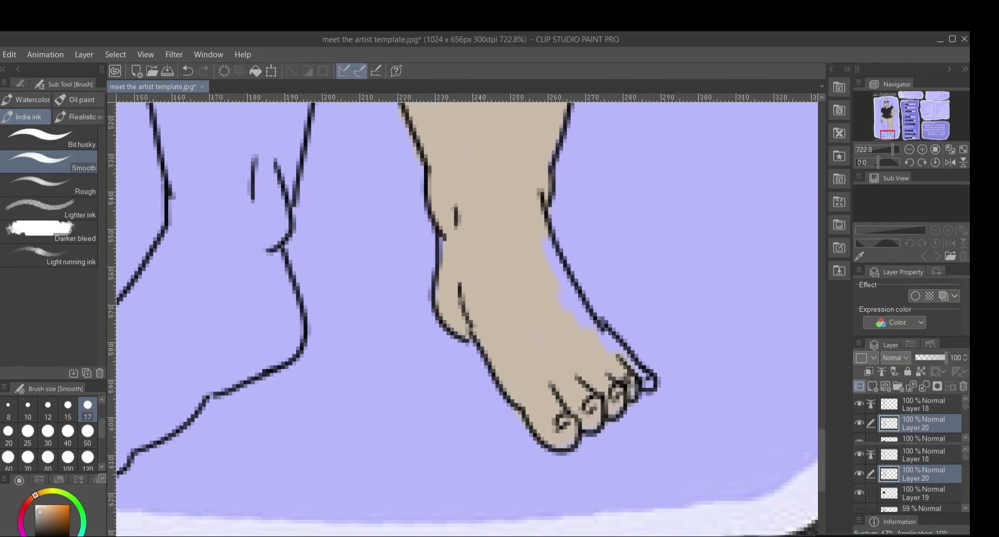
Paint the other leg with the beige skin tone from the thigh down to the toes
{"action": "scroll", "coordinate": [820, 432], "scroll_direction": "up", "scroll_amount": 10}
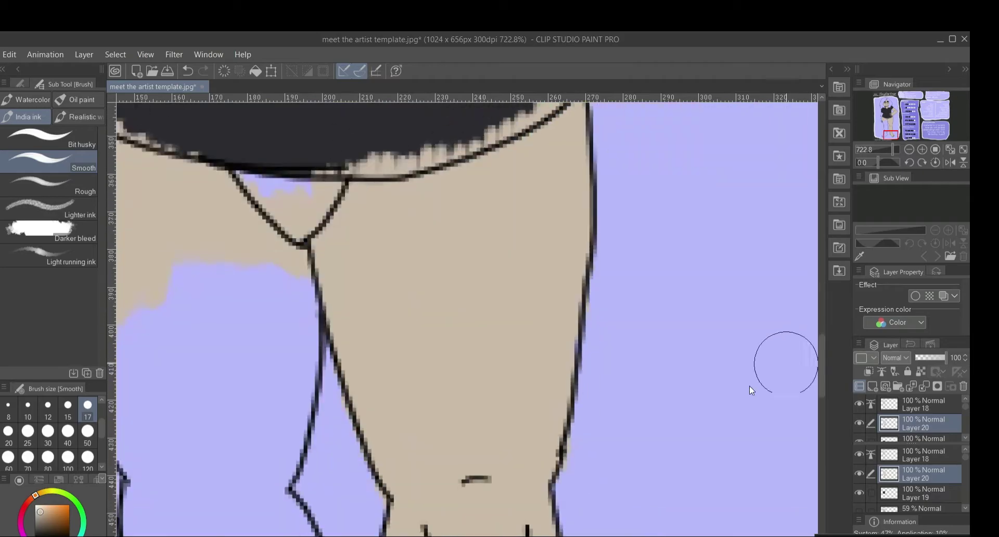
{"action": "scroll", "coordinate": [749, 386], "scroll_direction": "left", "scroll_amount": 3}
{"action": "mouse_move", "coordinate": [458, 479]}
{"action": "left_mouse_down"}
{"action": "mouse_move", "coordinate": [420, 354]}
{"action": "mouse_move", "coordinate": [592, 394]}
{"action": "mouse_move", "coordinate": [519, 367]}
{"action": "mouse_move", "coordinate": [545, 276]}
{"action": "mouse_move", "coordinate": [481, 320]}
{"action": "left_mouse_up"}
{"action": "scroll", "coordinate": [542, 286], "scroll_direction": "down", "scroll_amount": 5}
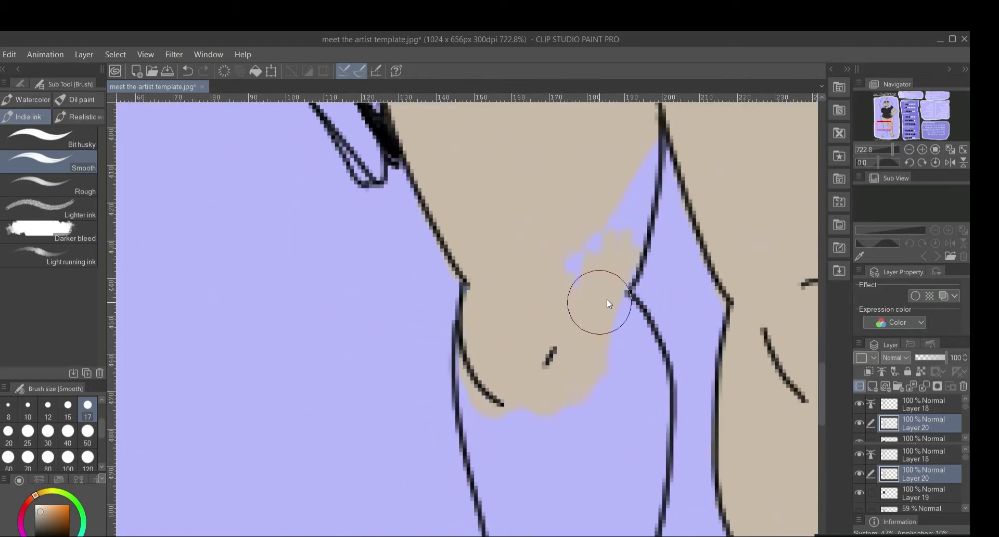
{"action": "scroll", "coordinate": [599, 417], "scroll_direction": "down", "scroll_amount": 5}
{"action": "mouse_move", "coordinate": [576, 375]}
{"action": "left_mouse_down"}
{"action": "mouse_move", "coordinate": [578, 476]}
{"action": "mouse_move", "coordinate": [492, 302]}
{"action": "mouse_move", "coordinate": [602, 452]}
{"action": "mouse_move", "coordinate": [627, 145]}
{"action": "mouse_move", "coordinate": [635, 377]}
{"action": "mouse_move", "coordinate": [526, 289]}
{"action": "mouse_move", "coordinate": [607, 279]}
{"action": "mouse_move", "coordinate": [569, 378]}
{"action": "mouse_move", "coordinate": [510, 325]}
{"action": "mouse_move", "coordinate": [411, 476]}
{"action": "mouse_move", "coordinate": [440, 509]}
{"action": "left_mouse_up"}
{"action": "scroll", "coordinate": [636, 376], "scroll_direction": "down", "scroll_amount": 5}
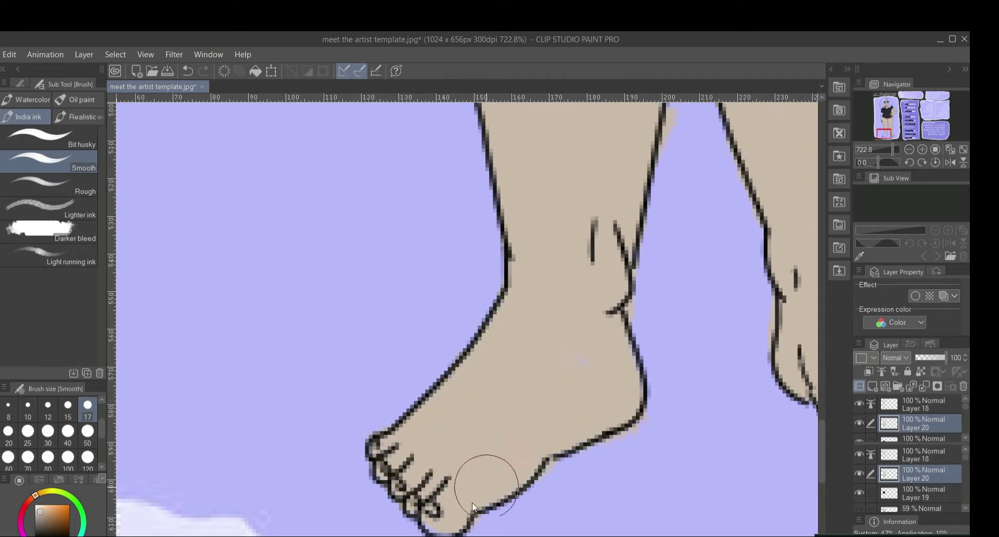
Fill the small gap inside the second foot, and erase the skin colour spilling past the foot and leg outlines
{"action": "key", "text": "e"}
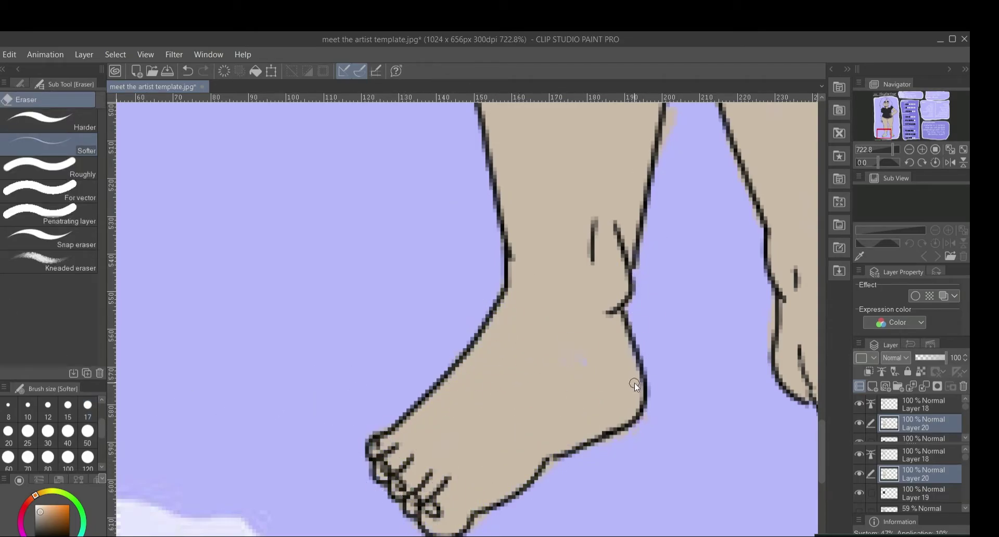
{"action": "key", "text": "g"}
{"action": "key", "text": "b"}
{"action": "left_click_drag", "start_coordinate": [583, 361], "coordinate": [533, 360]}
{"action": "key", "text": "e"}
{"action": "left_click_drag", "start_coordinate": [636, 428], "coordinate": [552, 467]}
{"action": "scroll", "coordinate": [671, 344], "scroll_direction": "up", "scroll_amount": 3}
{"action": "scroll", "coordinate": [686, 286], "scroll_direction": "down", "scroll_amount": 2}
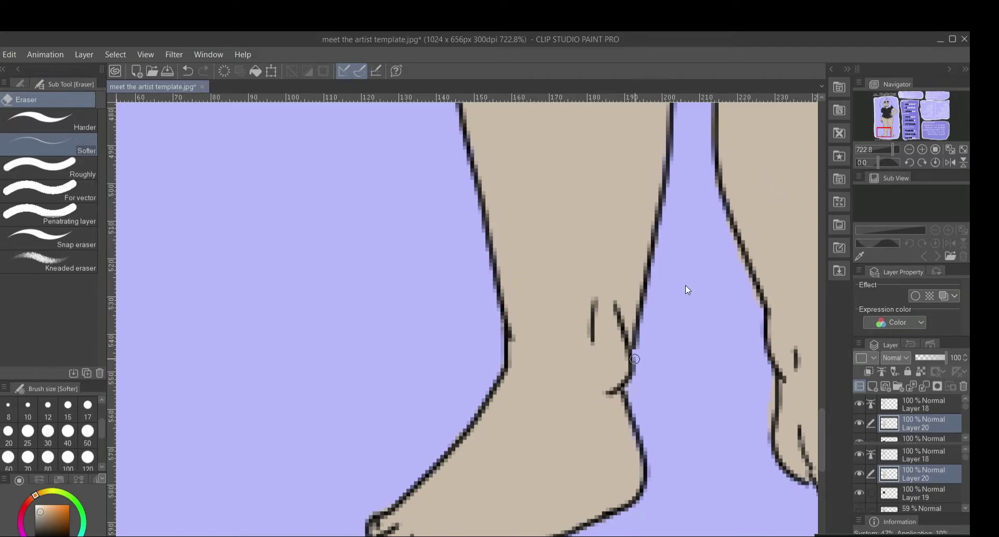
{"action": "scroll", "coordinate": [729, 364], "scroll_direction": "up", "scroll_amount": 5}
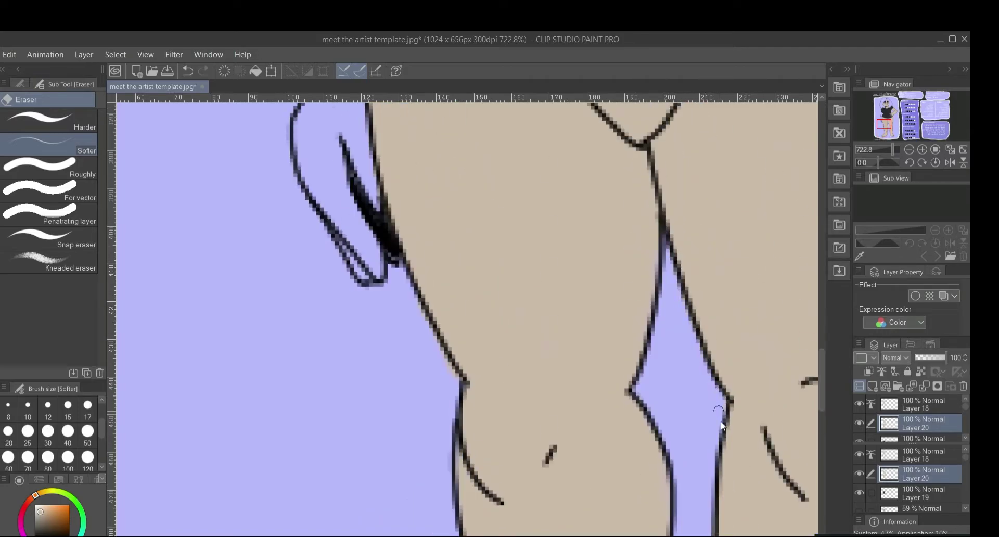
Erase the skin colour overlapping the shirt along its entire bottom hem
{"action": "scroll", "coordinate": [369, 257], "scroll_direction": "up", "scroll_amount": 4}
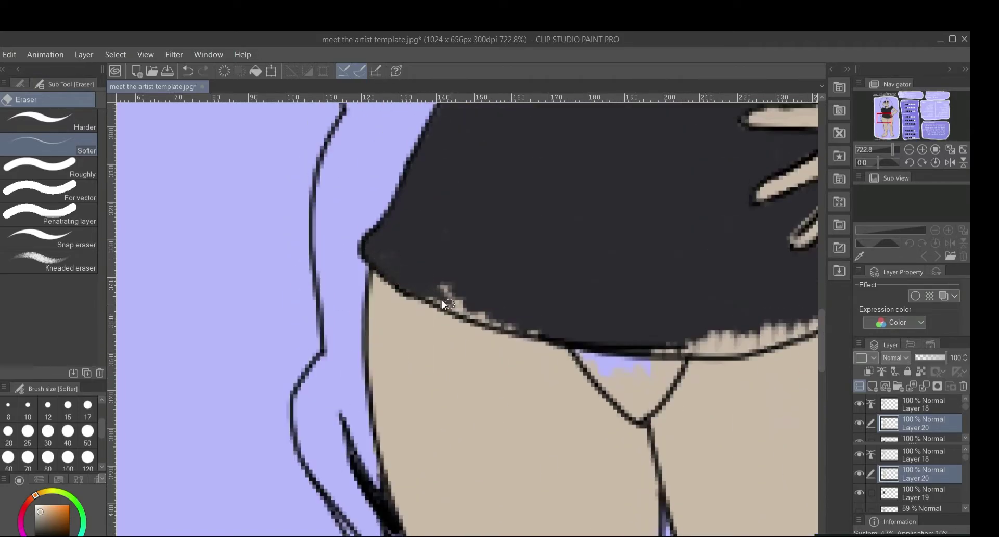
{"action": "mouse_move", "coordinate": [442, 300]}
{"action": "left_mouse_down"}
{"action": "mouse_move", "coordinate": [428, 276]}
{"action": "mouse_move", "coordinate": [525, 331]}
{"action": "left_mouse_up"}
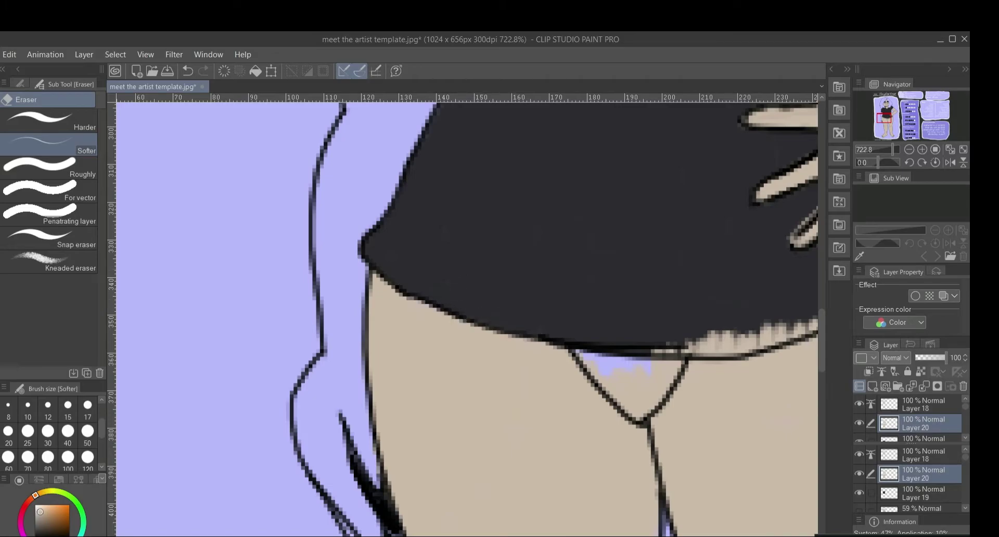
{"action": "scroll", "coordinate": [467, 319], "scroll_direction": "right", "scroll_amount": 5}
{"action": "mouse_move", "coordinate": [463, 294]}
{"action": "left_mouse_down"}
{"action": "mouse_move", "coordinate": [482, 298]}
{"action": "mouse_move", "coordinate": [469, 300]}
{"action": "left_mouse_up"}
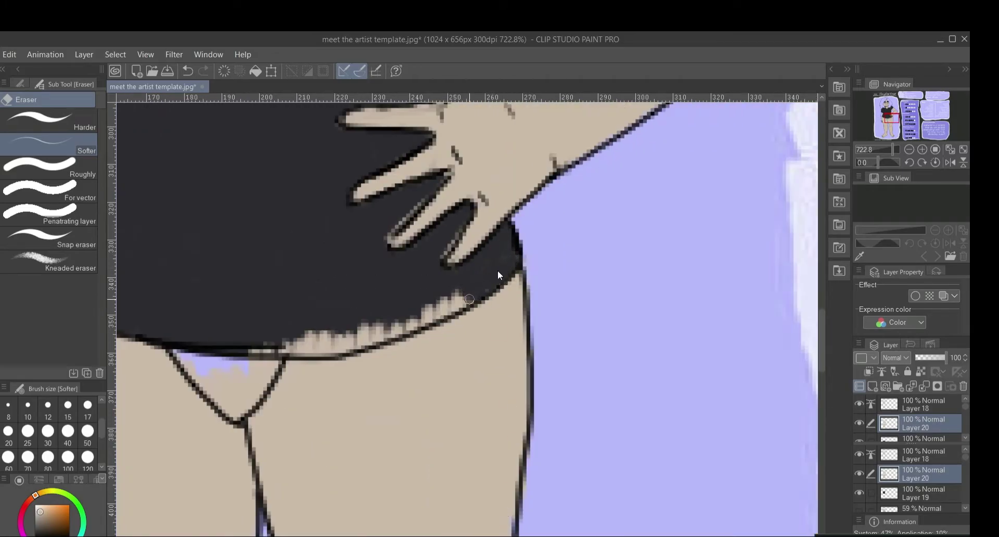
{"action": "mouse_move", "coordinate": [261, 325]}
{"action": "left_mouse_down"}
{"action": "mouse_move", "coordinate": [257, 345]}
{"action": "mouse_move", "coordinate": [408, 336]}
{"action": "left_mouse_up"}
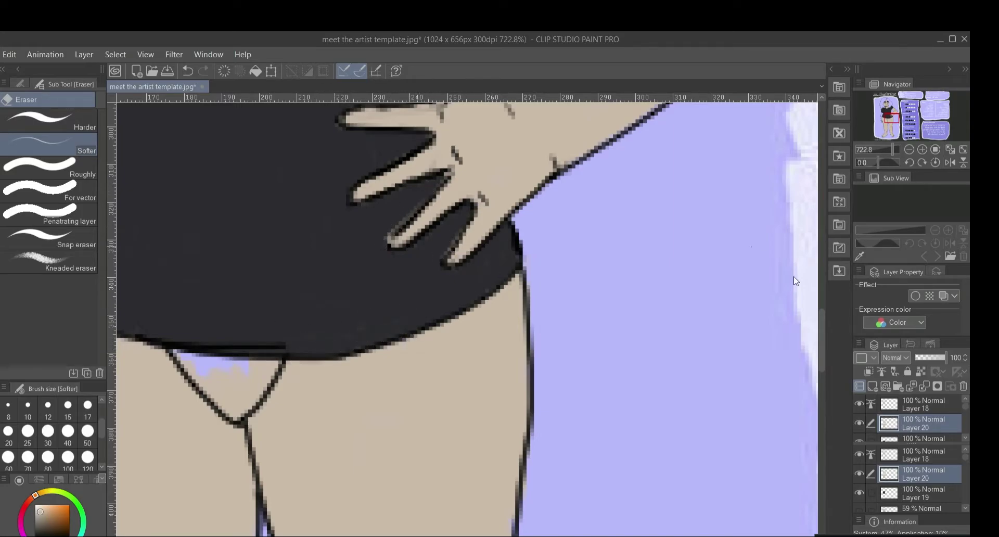
Inspect the painted skin from the face down to both feet for gaps and spill
{"action": "left_click_drag", "start_coordinate": [822, 351], "coordinate": [819, 274]}
{"action": "scroll", "coordinate": [505, 500], "scroll_direction": "left", "scroll_amount": 5}
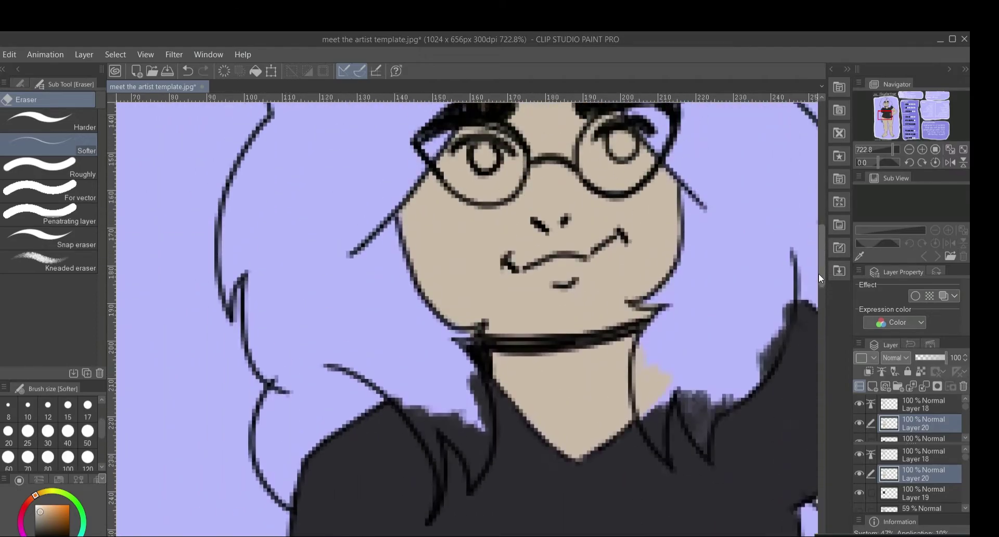
{"action": "scroll", "coordinate": [819, 273], "scroll_direction": "up", "scroll_amount": 5}
{"action": "key", "text": "b"}
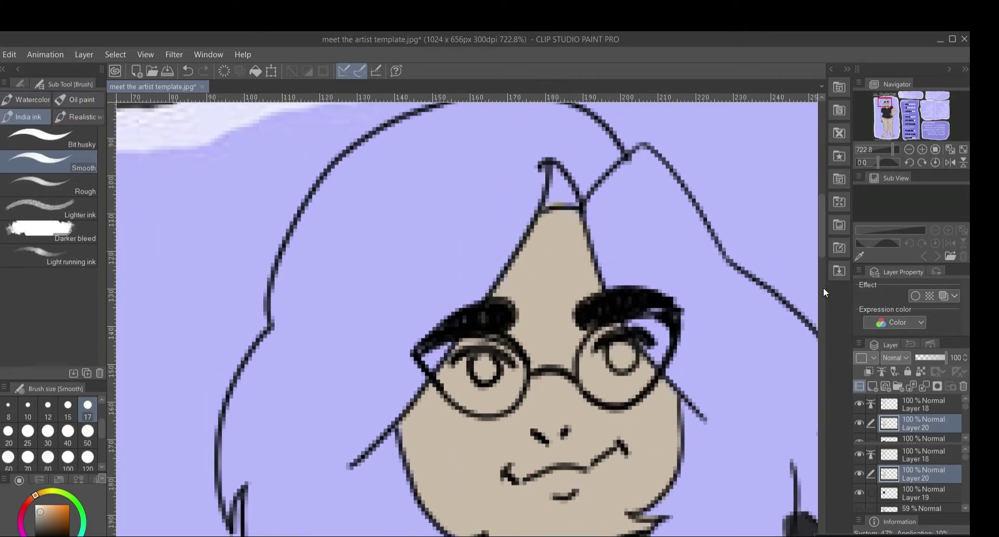
{"action": "scroll", "coordinate": [823, 287], "scroll_direction": "down", "scroll_amount": 20}
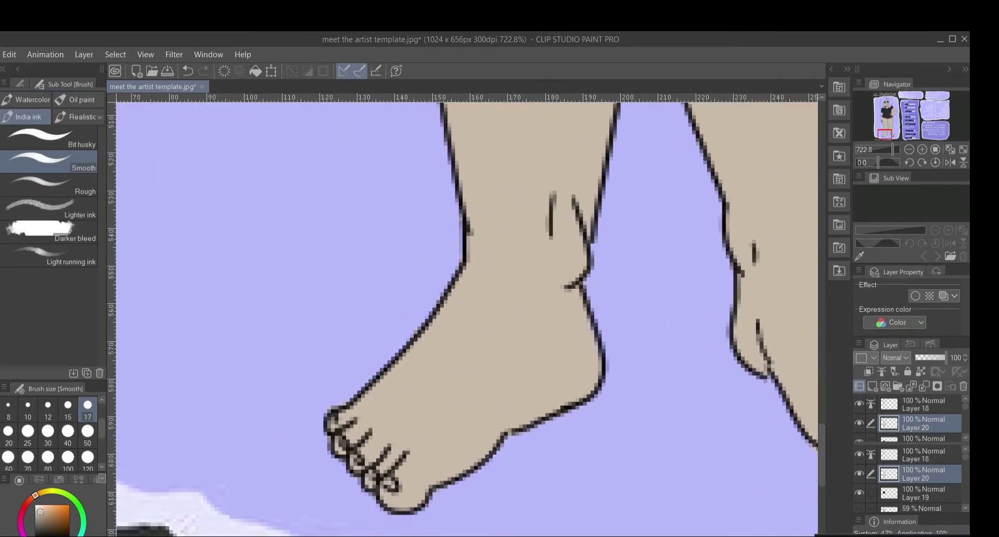
{"action": "scroll", "coordinate": [491, 520], "scroll_direction": "right", "scroll_amount": 8}
{"action": "key", "text": "e"}
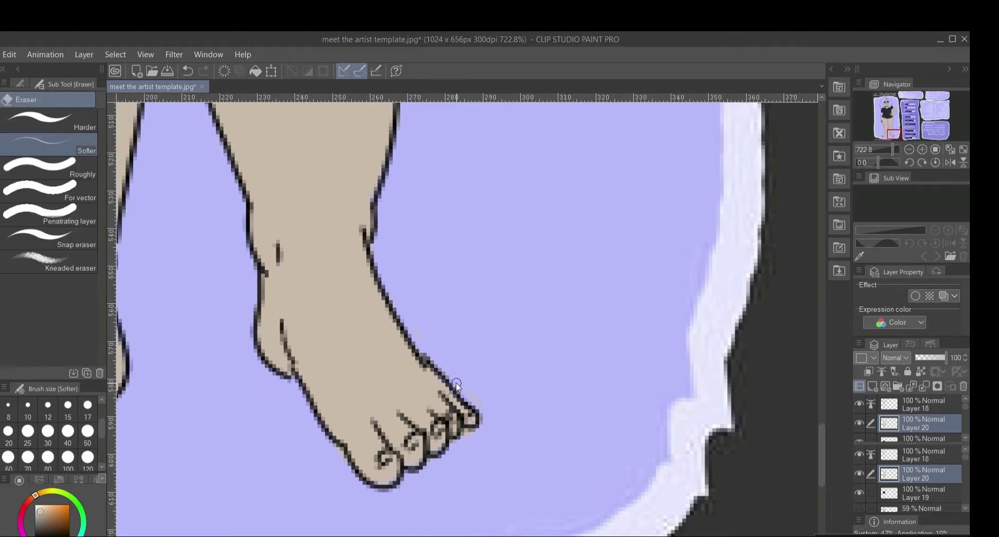
{"action": "scroll", "coordinate": [825, 392], "scroll_direction": "up", "scroll_amount": 15}
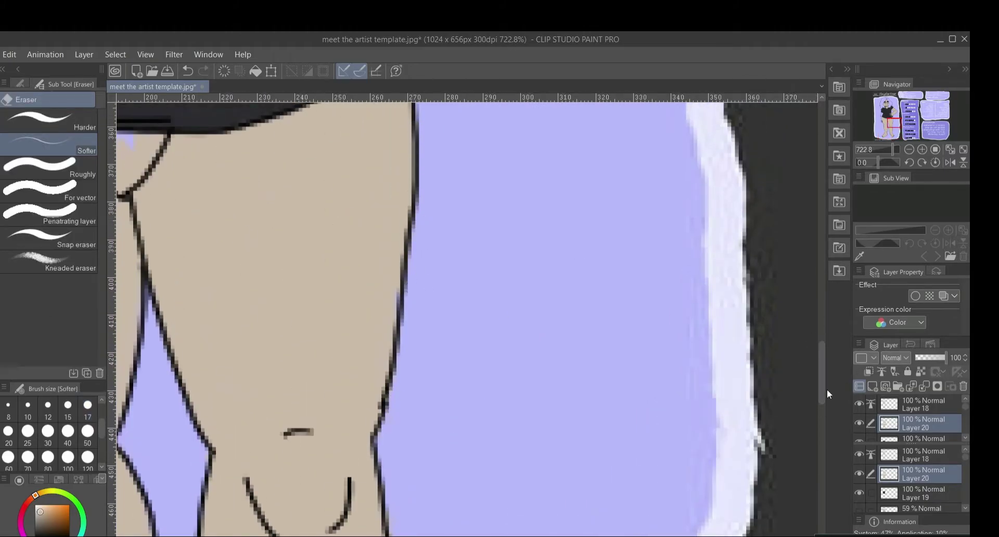
{"action": "scroll", "coordinate": [826, 389], "scroll_direction": "up", "scroll_amount": 16}
Paint the hanging arm beige from the sleeve hem down to the fingertips
{"action": "scroll", "coordinate": [432, 454], "scroll_direction": "left", "scroll_amount": 7}
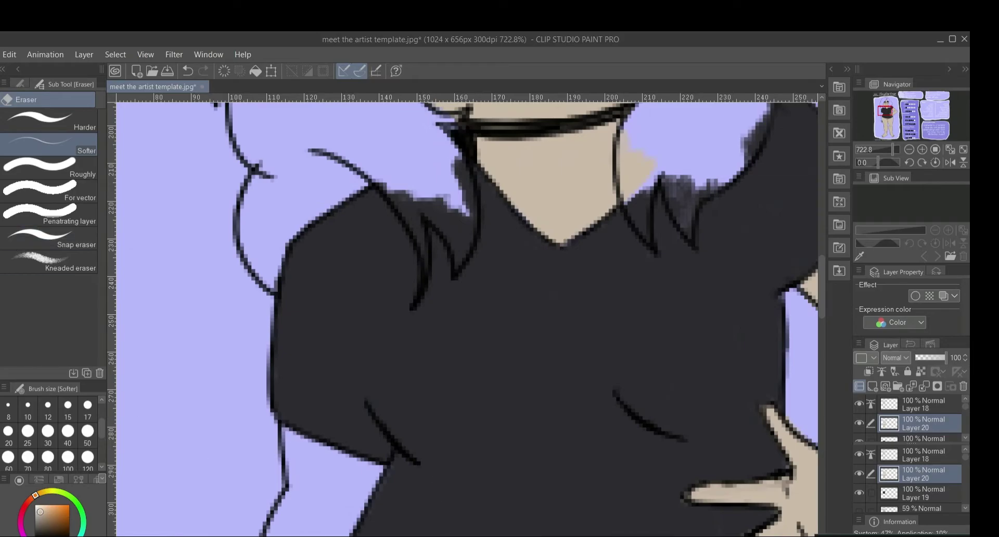
{"action": "key", "text": "b"}
{"action": "mouse_move", "coordinate": [325, 489]}
{"action": "left_mouse_down"}
{"action": "mouse_move", "coordinate": [317, 464]}
{"action": "mouse_move", "coordinate": [341, 483]}
{"action": "mouse_move", "coordinate": [364, 474]}
{"action": "left_mouse_up"}
{"action": "left_click_drag", "start_coordinate": [820, 310], "coordinate": [820, 337]}
{"action": "mouse_move", "coordinate": [348, 324]}
{"action": "left_mouse_down"}
{"action": "mouse_move", "coordinate": [297, 400]}
{"action": "mouse_move", "coordinate": [260, 373]}
{"action": "mouse_move", "coordinate": [286, 426]}
{"action": "left_mouse_up"}
{"action": "scroll", "coordinate": [822, 322], "scroll_direction": "down", "scroll_amount": 10}
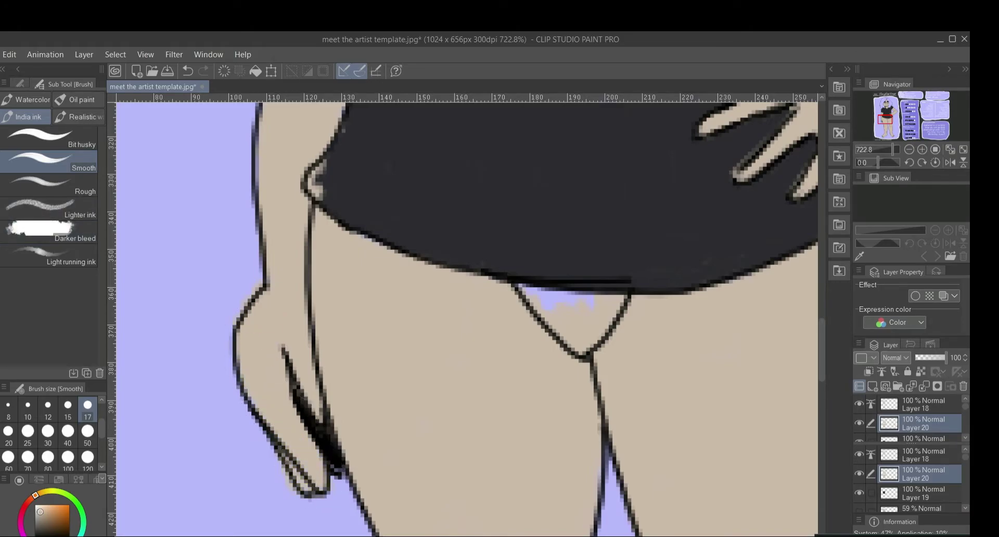
Erase the hanging arm's skin colour where it overlaps the shirt's side and sleeve hem
{"action": "key", "text": "e"}
{"action": "scroll", "coordinate": [824, 341], "scroll_direction": "up", "scroll_amount": 5}
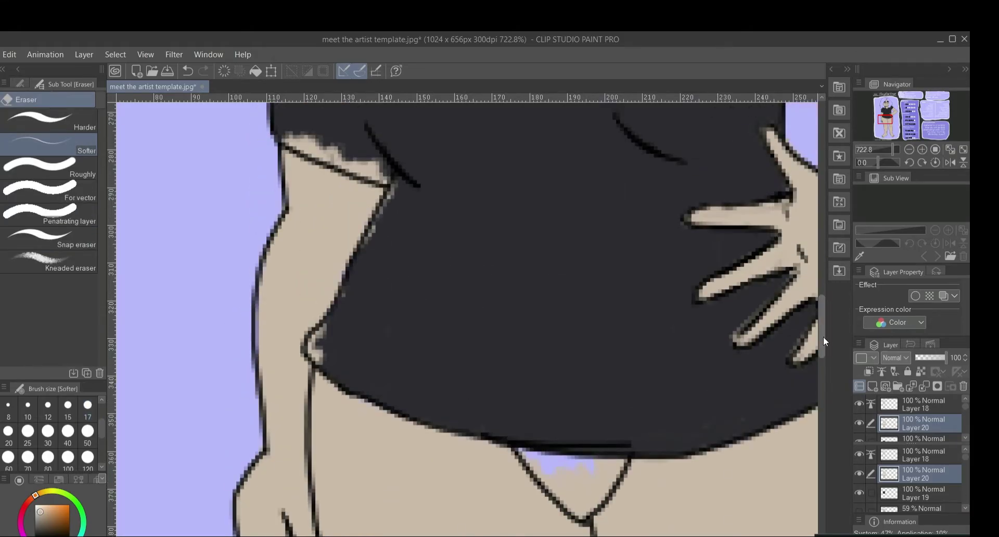
{"action": "key", "text": "b"}
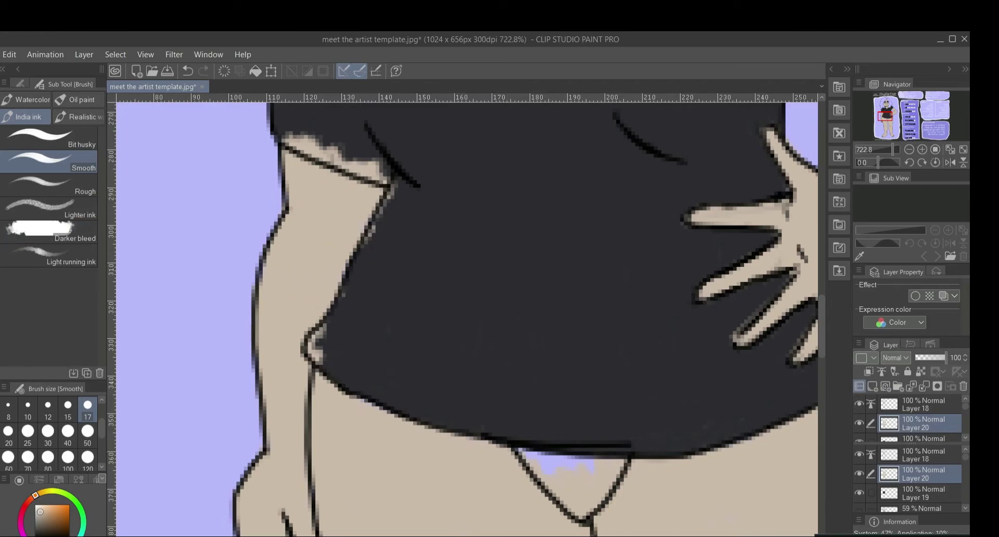
{"action": "key", "text": "e"}
{"action": "mouse_move", "coordinate": [324, 340]}
{"action": "left_mouse_down"}
{"action": "mouse_move", "coordinate": [317, 363]}
{"action": "mouse_move", "coordinate": [378, 218]}
{"action": "left_mouse_up"}
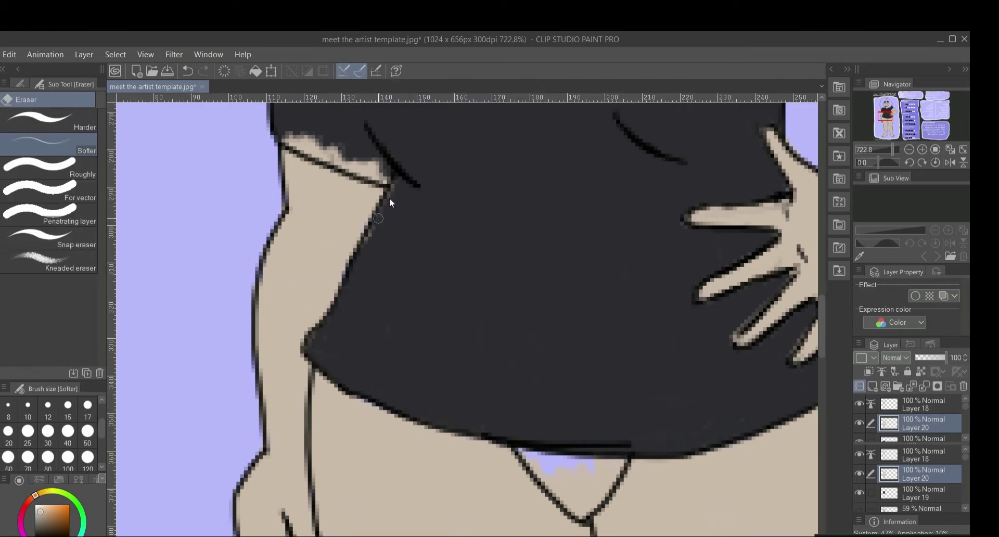
{"action": "mouse_move", "coordinate": [301, 140]}
{"action": "left_mouse_down"}
{"action": "mouse_move", "coordinate": [384, 186]}
{"action": "mouse_move", "coordinate": [395, 175]}
{"action": "mouse_move", "coordinate": [292, 126]}
{"action": "mouse_move", "coordinate": [358, 167]}
{"action": "mouse_move", "coordinate": [405, 177]}
{"action": "left_mouse_up"}
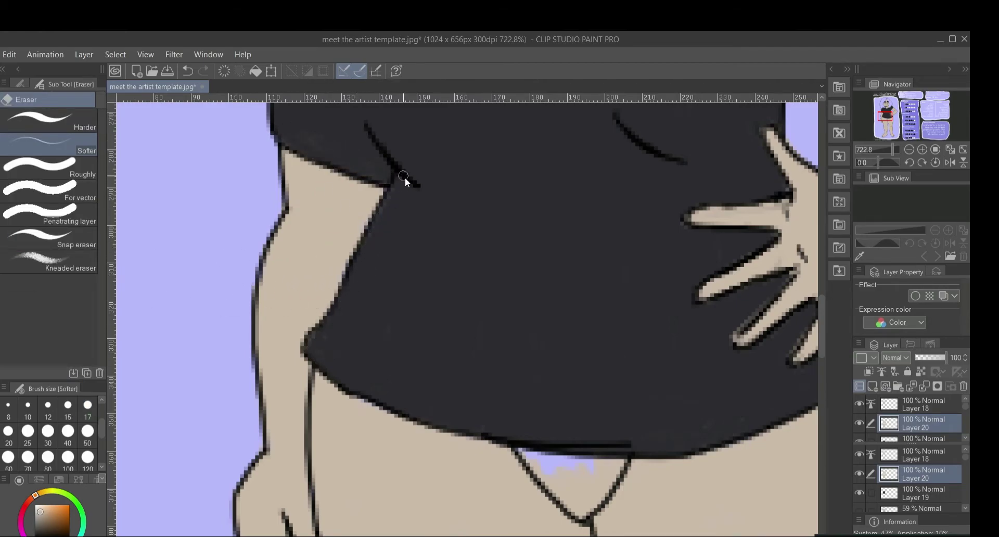
Add a new raster layer above the skin colour and choose a dark green
{"action": "scroll", "coordinate": [415, 312], "scroll_direction": "down", "scroll_amount": 10}
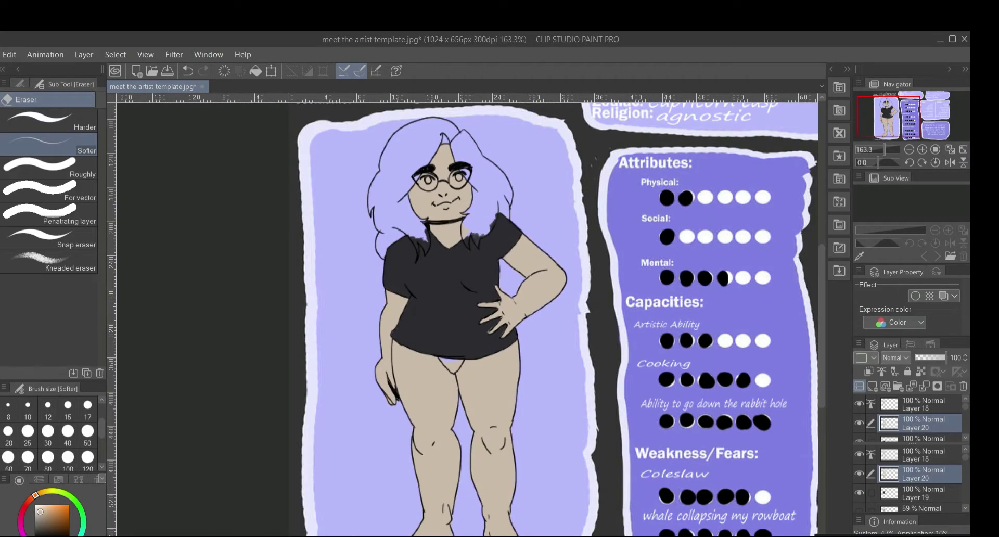
{"action": "left_click", "coordinate": [872, 386]}
{"action": "left_click", "coordinate": [81, 512]}
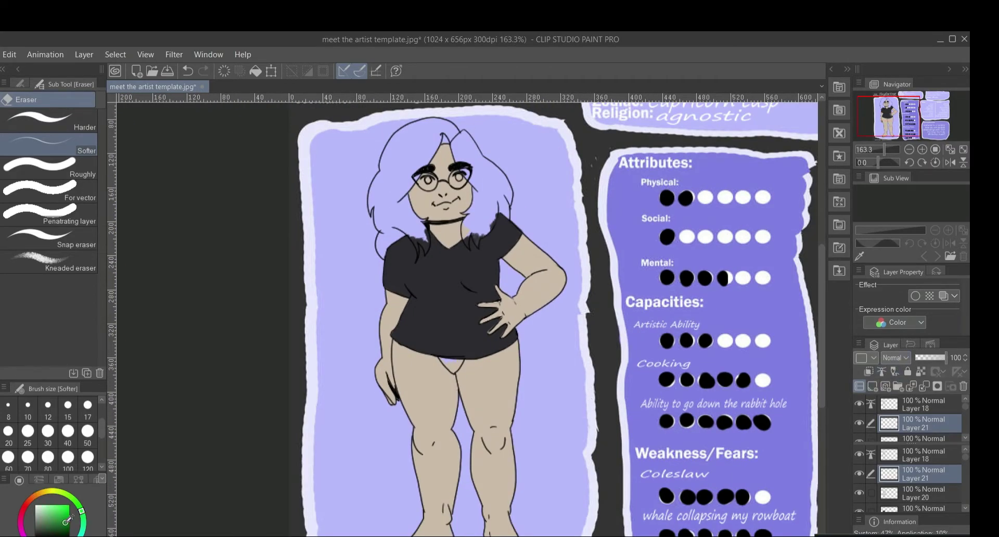
{"action": "left_click_drag", "start_coordinate": [66, 517], "coordinate": [57, 529]}
Set the Smooth brush to size 5 and paint both irises dark green
{"action": "scroll", "coordinate": [439, 337], "scroll_direction": "up", "scroll_amount": 5}
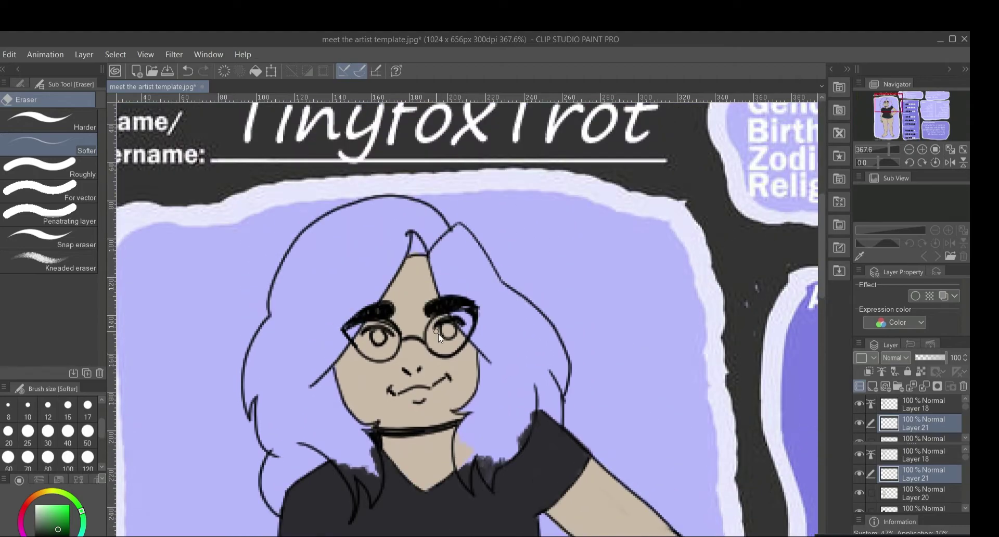
{"action": "key", "text": "b"}
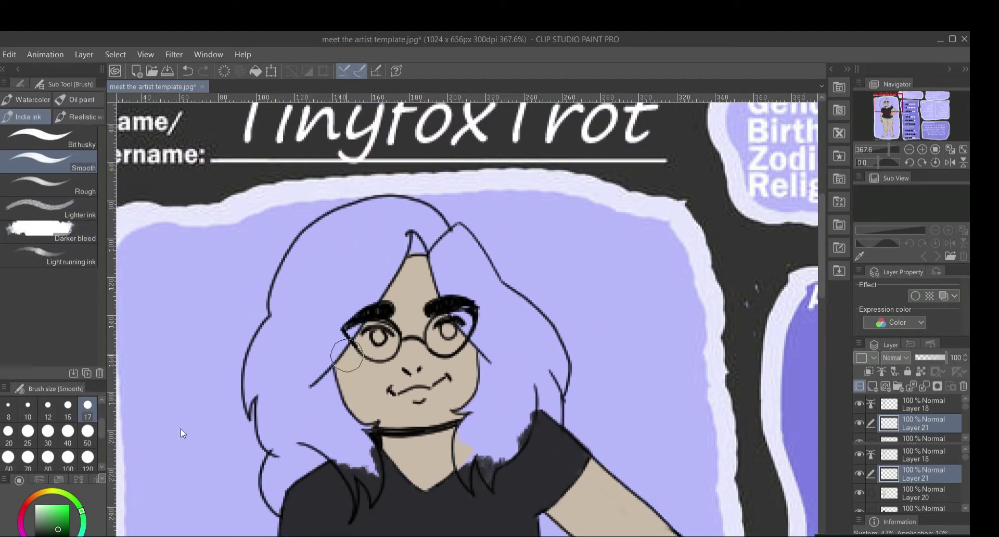
{"action": "scroll", "coordinate": [104, 417], "scroll_direction": "up", "scroll_amount": 1}
{"action": "left_click", "coordinate": [49, 411]}
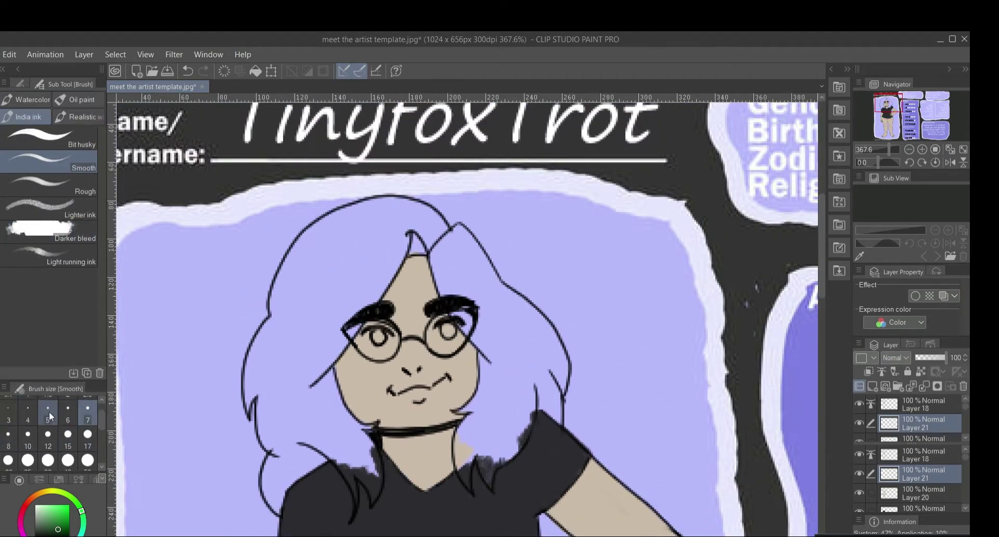
{"action": "left_click_drag", "start_coordinate": [373, 337], "coordinate": [378, 335]}
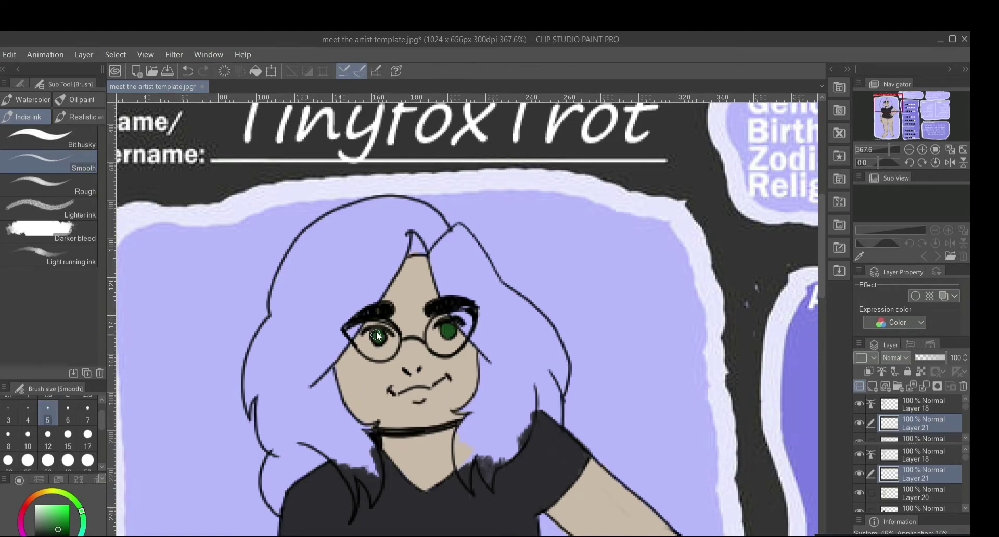
Add new layers above the eye colour and delete the surplus one, toggling layer visibility to identify them
{"action": "double_click", "coordinate": [885, 386]}
{"action": "left_click", "coordinate": [858, 423]}
{"action": "left_click", "coordinate": [858, 423]}
{"action": "left_click_drag", "start_coordinate": [965, 407], "coordinate": [965, 408]}
{"action": "left_click", "coordinate": [858, 426]}
{"action": "left_click", "coordinate": [858, 426]}
{"action": "left_click", "coordinate": [923, 425]}
{"action": "left_click", "coordinate": [963, 388]}
{"action": "left_click", "coordinate": [860, 426]}
{"action": "left_click", "coordinate": [860, 426]}
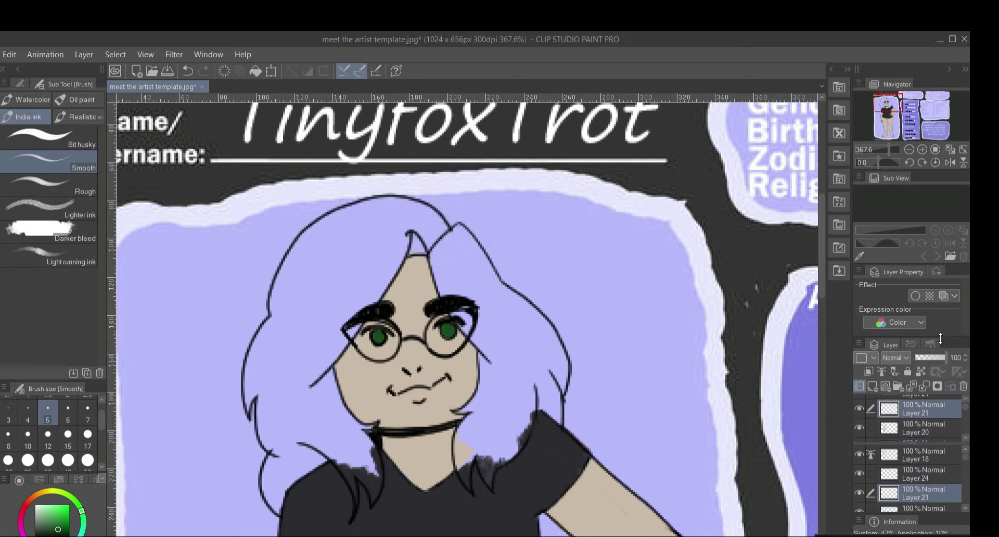
{"action": "key", "text": "ctrl+z"}
{"action": "left_click_drag", "start_coordinate": [25, 507], "coordinate": [31, 498]}
{"action": "left_click_drag", "start_coordinate": [50, 522], "coordinate": [51, 531]}
{"action": "left_click_drag", "start_coordinate": [348, 263], "coordinate": [326, 319]}
{"action": "key", "text": "ctrl+z"}
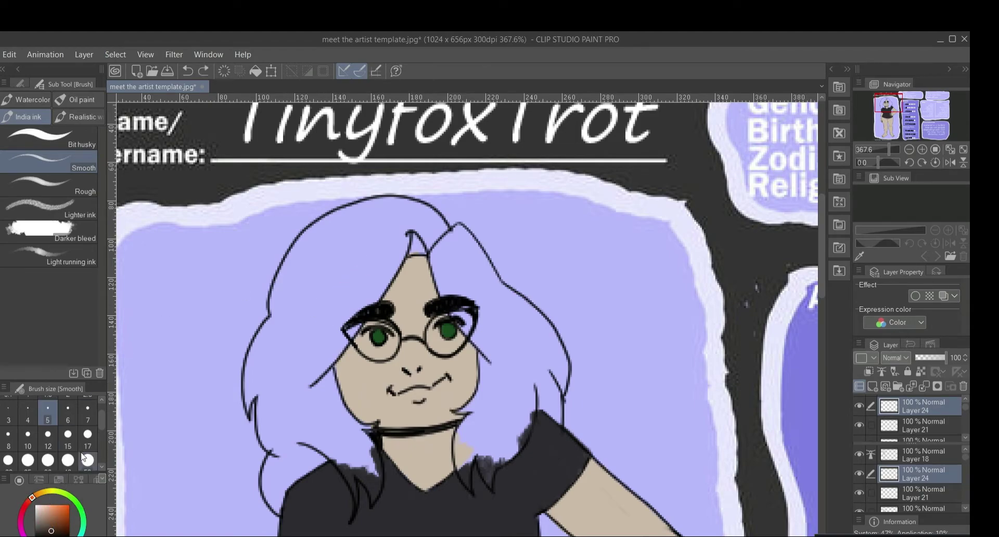
Set the Smooth brush to size 17, choose a dark red and block in the main mass of the hair
{"action": "left_click", "coordinate": [88, 434]}
{"action": "mouse_move", "coordinate": [352, 266]}
{"action": "left_mouse_down"}
{"action": "mouse_move", "coordinate": [316, 326]}
{"action": "mouse_move", "coordinate": [291, 324]}
{"action": "mouse_move", "coordinate": [353, 311]}
{"action": "left_mouse_up"}
{"action": "key", "text": "ctrl+z"}
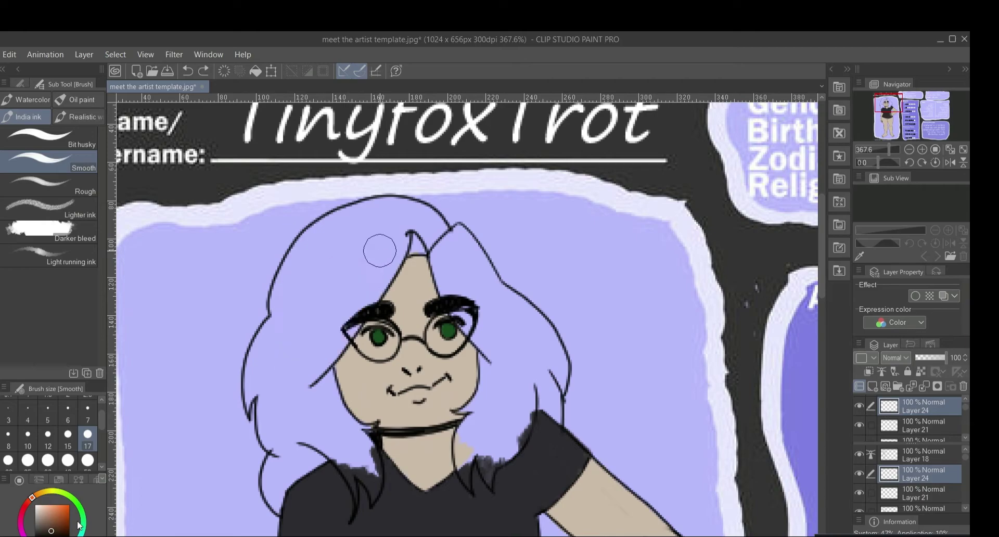
{"action": "left_click_drag", "start_coordinate": [359, 258], "coordinate": [312, 338]}
{"action": "key", "text": "ctrl+z"}
{"action": "left_click_drag", "start_coordinate": [54, 527], "coordinate": [64, 527]}
{"action": "left_click", "coordinate": [29, 501]}
{"action": "mouse_move", "coordinate": [350, 275]}
{"action": "left_mouse_down"}
{"action": "mouse_move", "coordinate": [328, 316]}
{"action": "mouse_move", "coordinate": [361, 299]}
{"action": "mouse_move", "coordinate": [389, 250]}
{"action": "mouse_move", "coordinate": [280, 311]}
{"action": "mouse_move", "coordinate": [361, 308]}
{"action": "left_mouse_up"}
{"action": "left_click_drag", "start_coordinate": [395, 246], "coordinate": [297, 266]}
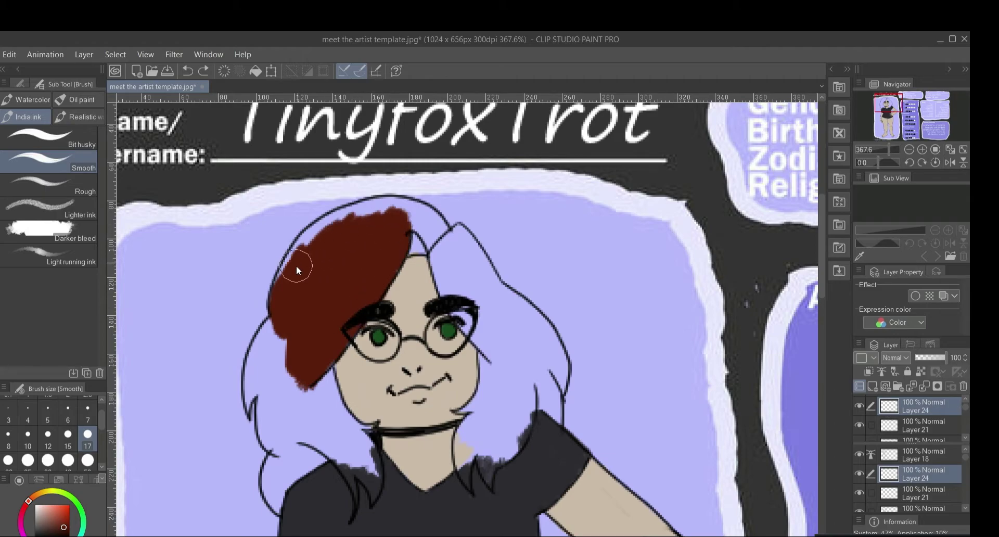
{"action": "mouse_move", "coordinate": [336, 225]}
{"action": "left_mouse_down"}
{"action": "mouse_move", "coordinate": [361, 212]}
{"action": "mouse_move", "coordinate": [420, 236]}
{"action": "mouse_move", "coordinate": [406, 244]}
{"action": "mouse_move", "coordinate": [438, 243]}
{"action": "mouse_move", "coordinate": [429, 214]}
{"action": "mouse_move", "coordinate": [467, 331]}
{"action": "mouse_move", "coordinate": [443, 237]}
{"action": "mouse_move", "coordinate": [420, 209]}
{"action": "mouse_move", "coordinate": [400, 220]}
{"action": "mouse_move", "coordinate": [346, 219]}
{"action": "mouse_move", "coordinate": [412, 210]}
{"action": "mouse_move", "coordinate": [469, 315]}
{"action": "mouse_move", "coordinate": [453, 304]}
{"action": "mouse_move", "coordinate": [439, 269]}
{"action": "mouse_move", "coordinate": [470, 315]}
{"action": "mouse_move", "coordinate": [442, 266]}
{"action": "mouse_move", "coordinate": [450, 235]}
{"action": "mouse_move", "coordinate": [484, 272]}
{"action": "mouse_move", "coordinate": [469, 241]}
{"action": "mouse_move", "coordinate": [511, 367]}
{"action": "mouse_move", "coordinate": [492, 378]}
{"action": "mouse_move", "coordinate": [517, 367]}
{"action": "mouse_move", "coordinate": [556, 417]}
{"action": "mouse_move", "coordinate": [537, 353]}
{"action": "mouse_move", "coordinate": [492, 294]}
{"action": "mouse_move", "coordinate": [520, 307]}
{"action": "left_mouse_up"}
Reduce the Smooth brush to size 12 and fill the hair's outer edges and lower locks with dark red
{"action": "left_click", "coordinate": [48, 437]}
{"action": "mouse_move", "coordinate": [554, 350]}
{"action": "left_mouse_down"}
{"action": "mouse_move", "coordinate": [492, 302]}
{"action": "mouse_move", "coordinate": [502, 406]}
{"action": "mouse_move", "coordinate": [488, 436]}
{"action": "mouse_move", "coordinate": [497, 442]}
{"action": "mouse_move", "coordinate": [526, 426]}
{"action": "mouse_move", "coordinate": [485, 443]}
{"action": "mouse_move", "coordinate": [470, 409]}
{"action": "mouse_move", "coordinate": [481, 386]}
{"action": "mouse_move", "coordinate": [464, 471]}
{"action": "mouse_move", "coordinate": [473, 440]}
{"action": "mouse_move", "coordinate": [464, 432]}
{"action": "mouse_move", "coordinate": [480, 417]}
{"action": "mouse_move", "coordinate": [550, 392]}
{"action": "mouse_move", "coordinate": [568, 403]}
{"action": "left_mouse_up"}
{"action": "scroll", "coordinate": [568, 403], "scroll_direction": "left", "scroll_amount": 3}
{"action": "mouse_move", "coordinate": [415, 385]}
{"action": "left_mouse_down"}
{"action": "mouse_move", "coordinate": [393, 385]}
{"action": "mouse_move", "coordinate": [384, 347]}
{"action": "mouse_move", "coordinate": [436, 443]}
{"action": "mouse_move", "coordinate": [468, 396]}
{"action": "mouse_move", "coordinate": [416, 453]}
{"action": "mouse_move", "coordinate": [395, 500]}
{"action": "mouse_move", "coordinate": [415, 445]}
{"action": "mouse_move", "coordinate": [486, 474]}
{"action": "left_mouse_up"}
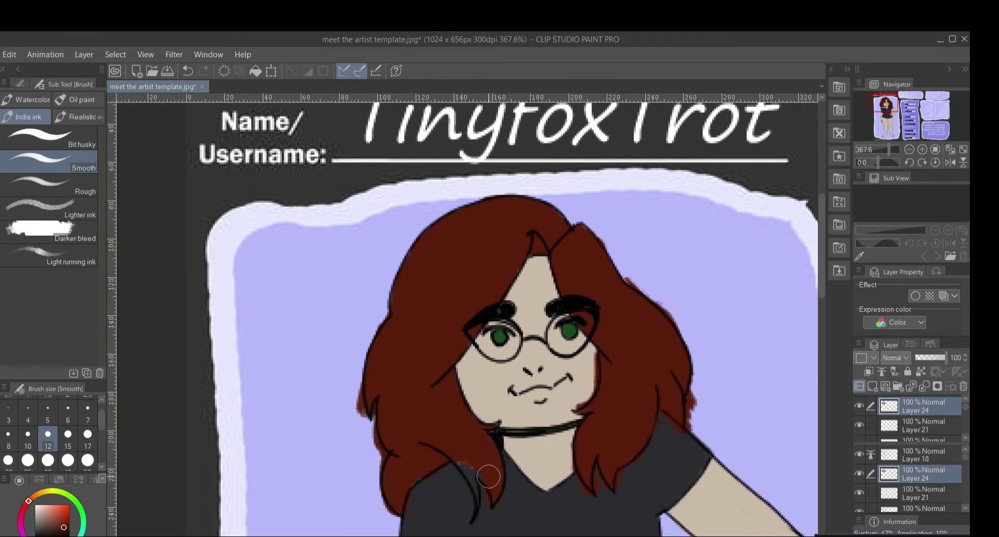
Erase the red hair colour that spills outside the line art along the hair's sides and tips
{"action": "key", "text": "e"}
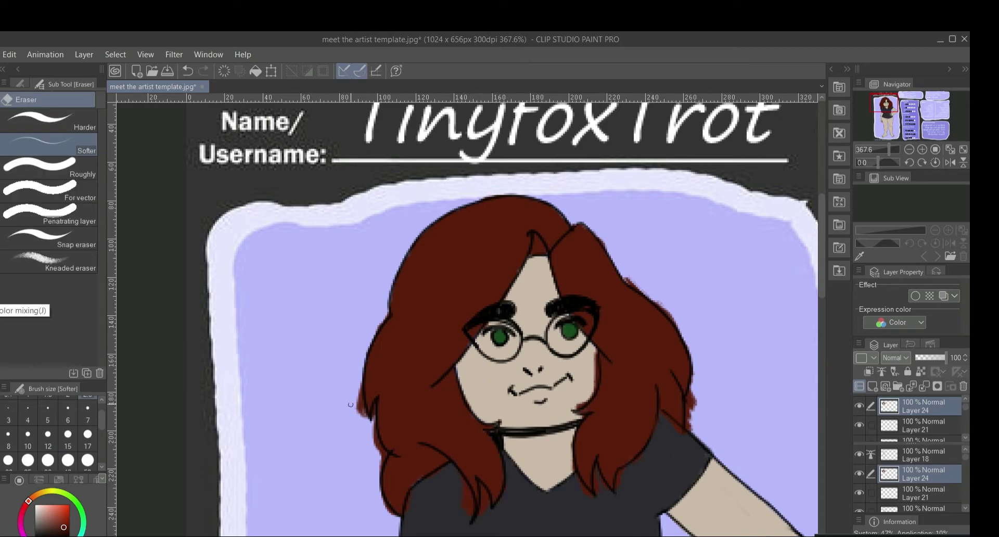
{"action": "mouse_move", "coordinate": [351, 406]}
{"action": "left_mouse_down"}
{"action": "mouse_move", "coordinate": [358, 377]}
{"action": "mouse_move", "coordinate": [359, 398]}
{"action": "mouse_move", "coordinate": [374, 406]}
{"action": "mouse_move", "coordinate": [379, 493]}
{"action": "mouse_move", "coordinate": [411, 495]}
{"action": "left_mouse_up"}
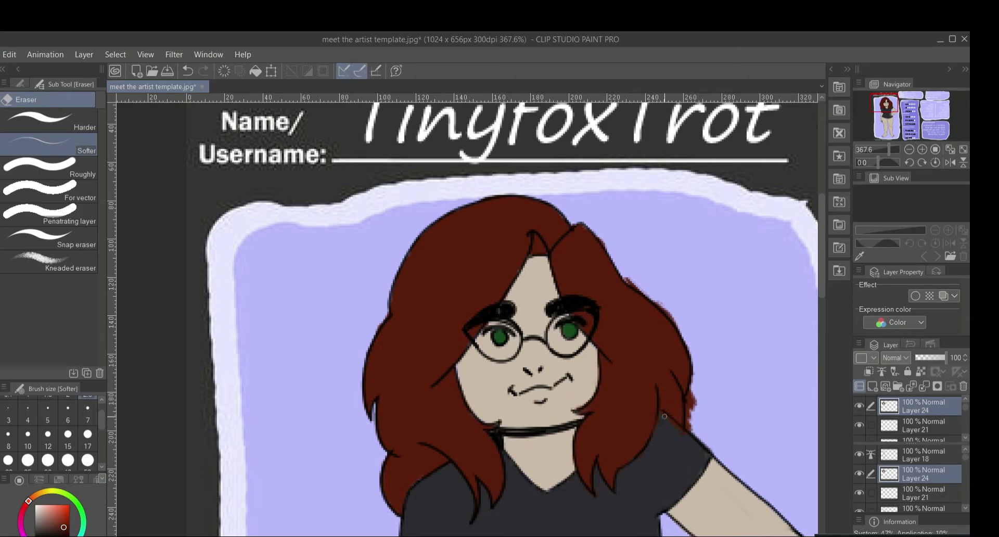
{"action": "mouse_move", "coordinate": [664, 416]}
{"action": "left_mouse_down"}
{"action": "mouse_move", "coordinate": [693, 406]}
{"action": "mouse_move", "coordinate": [697, 380]}
{"action": "mouse_move", "coordinate": [686, 419]}
{"action": "left_mouse_up"}
{"action": "mouse_move", "coordinate": [627, 281]}
{"action": "left_mouse_down"}
{"action": "mouse_move", "coordinate": [668, 317]}
{"action": "mouse_move", "coordinate": [597, 231]}
{"action": "mouse_move", "coordinate": [629, 279]}
{"action": "mouse_move", "coordinate": [673, 320]}
{"action": "left_mouse_up"}
{"action": "key", "text": "ctrl+z"}
Paint the underwear dark green on Layer 22 with the Smooth brush at size 10
{"action": "scroll", "coordinate": [467, 331], "scroll_direction": "down", "scroll_amount": 5}
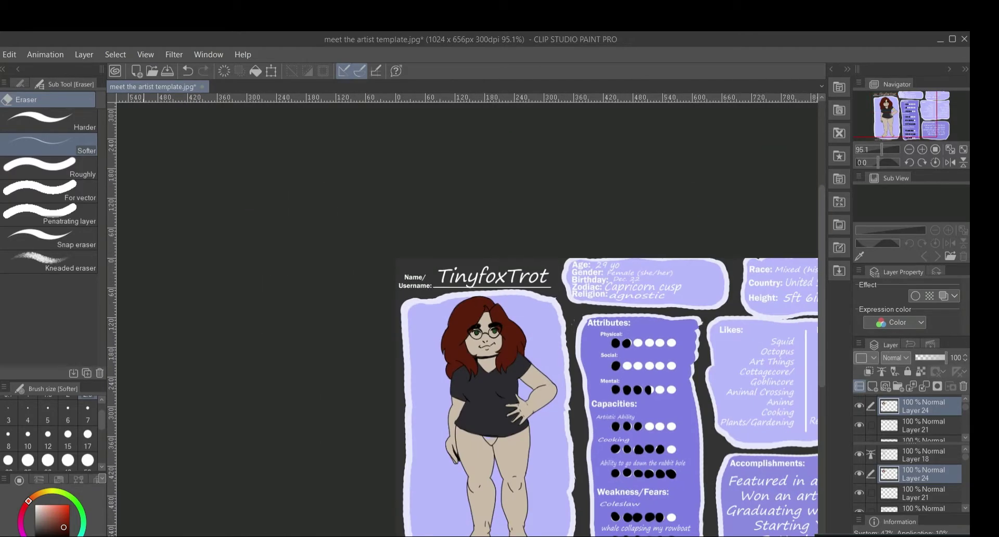
{"action": "scroll", "coordinate": [468, 349], "scroll_direction": "up", "scroll_amount": 4}
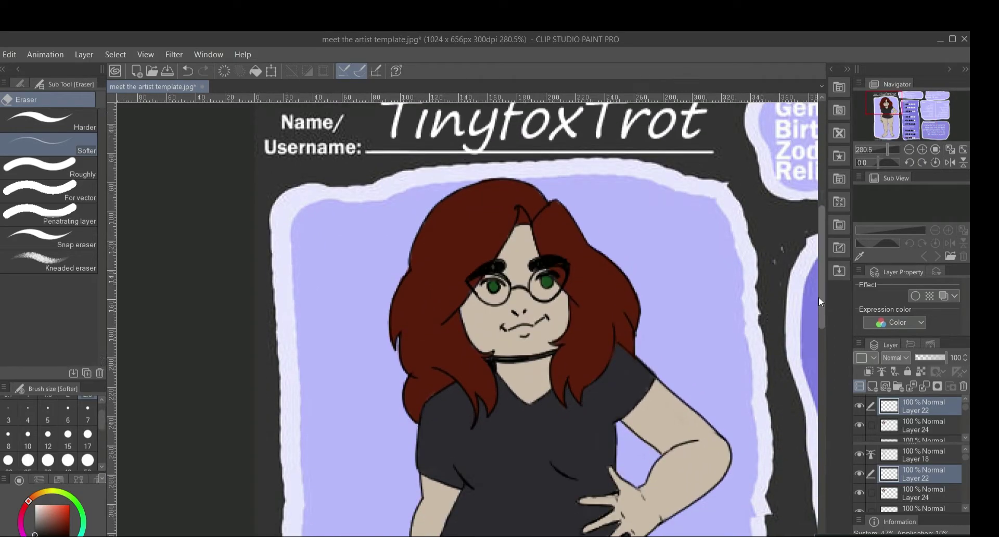
{"action": "left_click_drag", "start_coordinate": [819, 296], "coordinate": [819, 367]}
{"action": "key", "text": "b"}
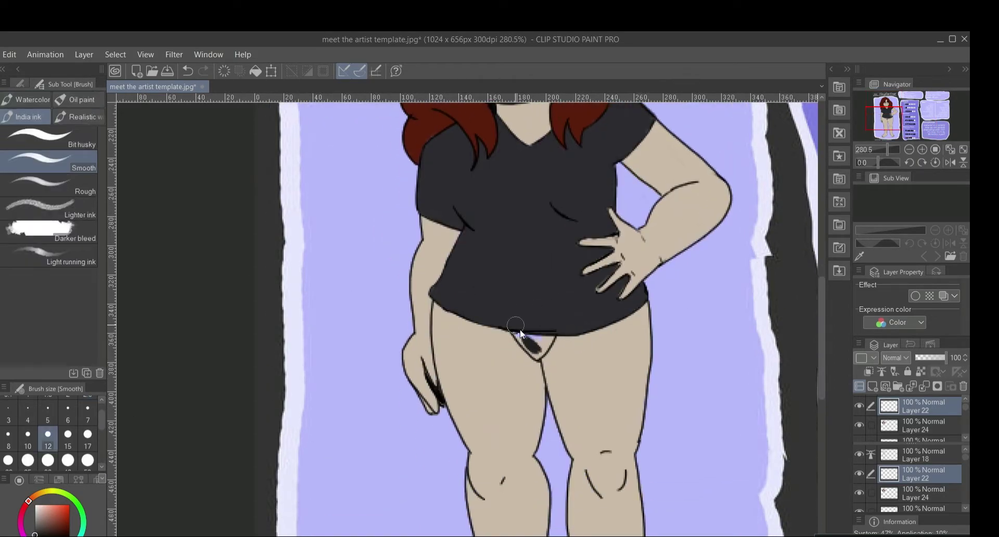
{"action": "left_click", "coordinate": [83, 517]}
{"action": "left_click", "coordinate": [69, 531]}
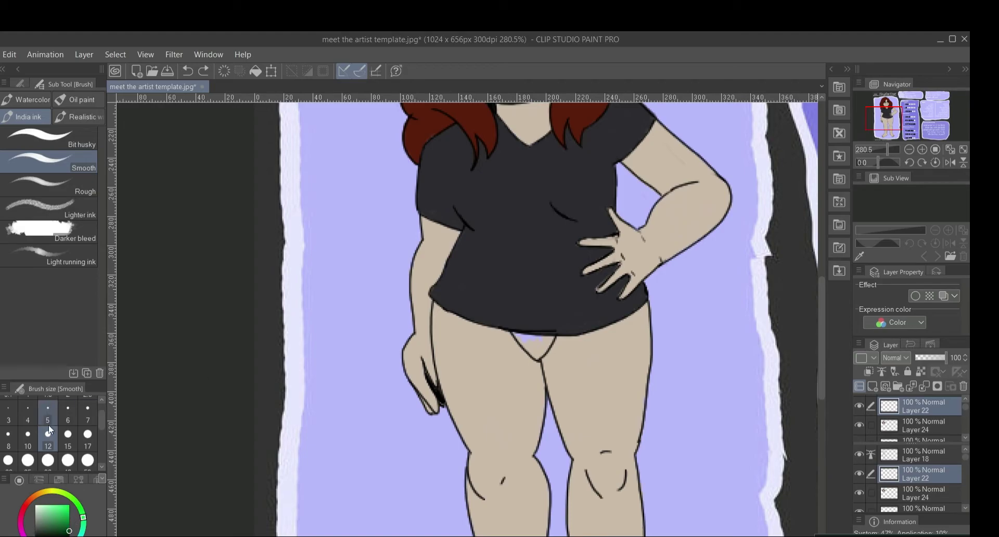
{"action": "left_click", "coordinate": [28, 437]}
{"action": "mouse_move", "coordinate": [522, 341]}
{"action": "left_mouse_down"}
{"action": "mouse_move", "coordinate": [534, 339]}
{"action": "mouse_move", "coordinate": [533, 349]}
{"action": "mouse_move", "coordinate": [552, 339]}
{"action": "left_mouse_up"}
{"action": "key", "text": "e"}
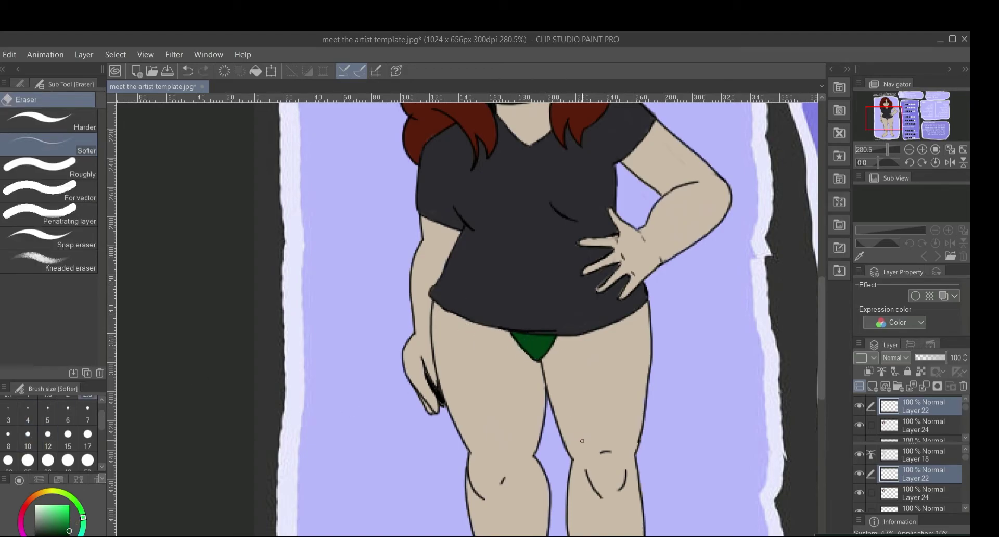
Select Layer 23, choose a very dark blue and set the layer's blending mode to Multiply for shading
{"action": "left_click_drag", "start_coordinate": [821, 338], "coordinate": [822, 358]}
{"action": "left_click_drag", "start_coordinate": [887, 150], "coordinate": [882, 149]}
{"action": "left_click_drag", "start_coordinate": [821, 349], "coordinate": [822, 313]}
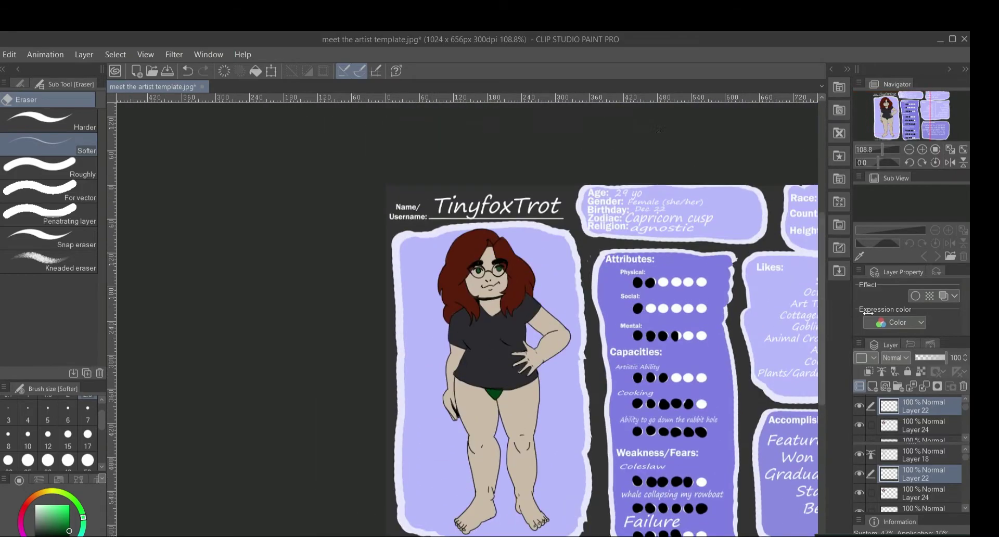
{"action": "left_click", "coordinate": [47, 532]}
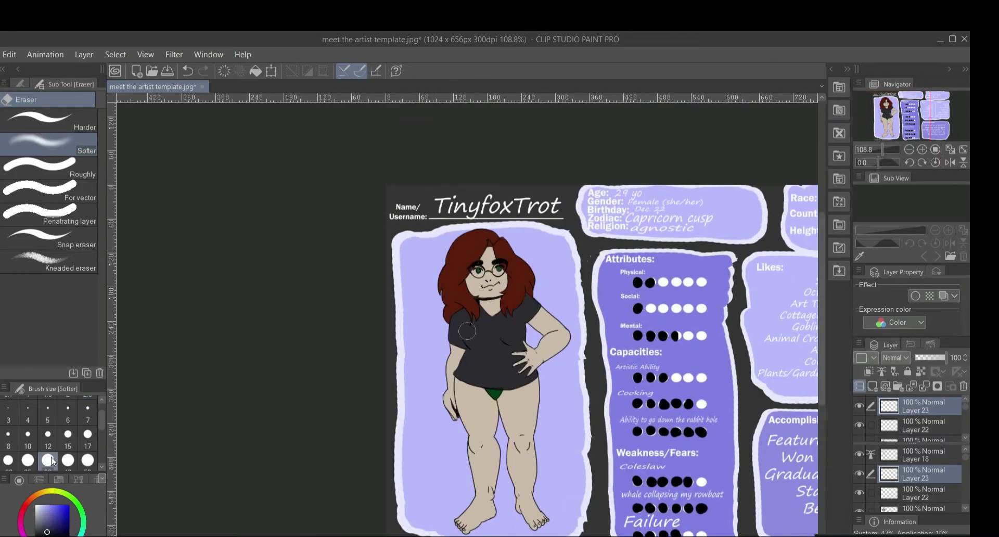
{"action": "left_click", "coordinate": [48, 434]}
{"action": "key", "text": "b"}
{"action": "scroll", "coordinate": [491, 303], "scroll_direction": "up", "scroll_amount": 3}
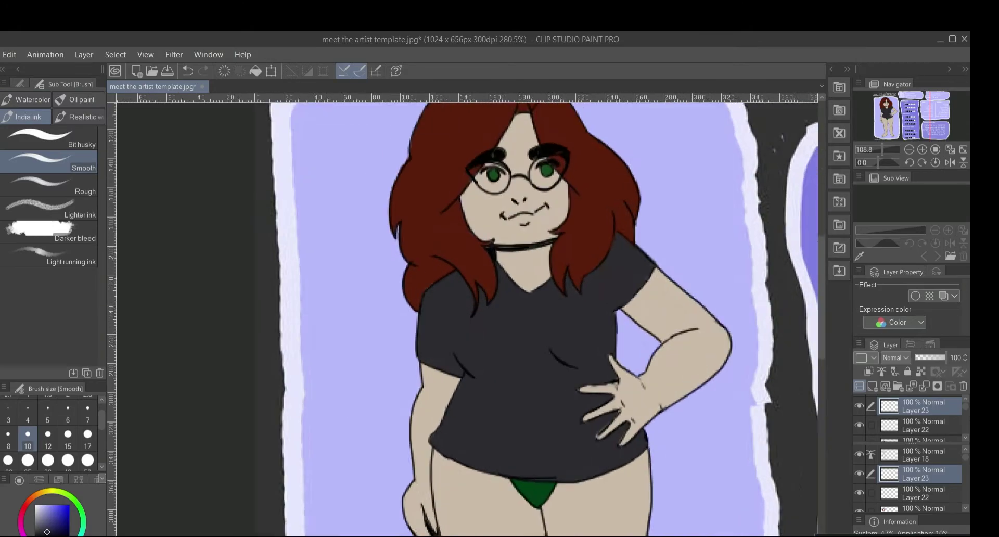
{"action": "left_click", "coordinate": [895, 357]}
{"action": "left_click", "coordinate": [895, 73]}
Shade the neck, face edges, nose and the hair's locks and outline with the Bit husky brush at size 5
{"action": "mouse_move", "coordinate": [497, 338]}
{"action": "left_mouse_down"}
{"action": "mouse_move", "coordinate": [530, 339]}
{"action": "mouse_move", "coordinate": [553, 362]}
{"action": "left_mouse_up"}
{"action": "key", "text": "ctrl+z"}
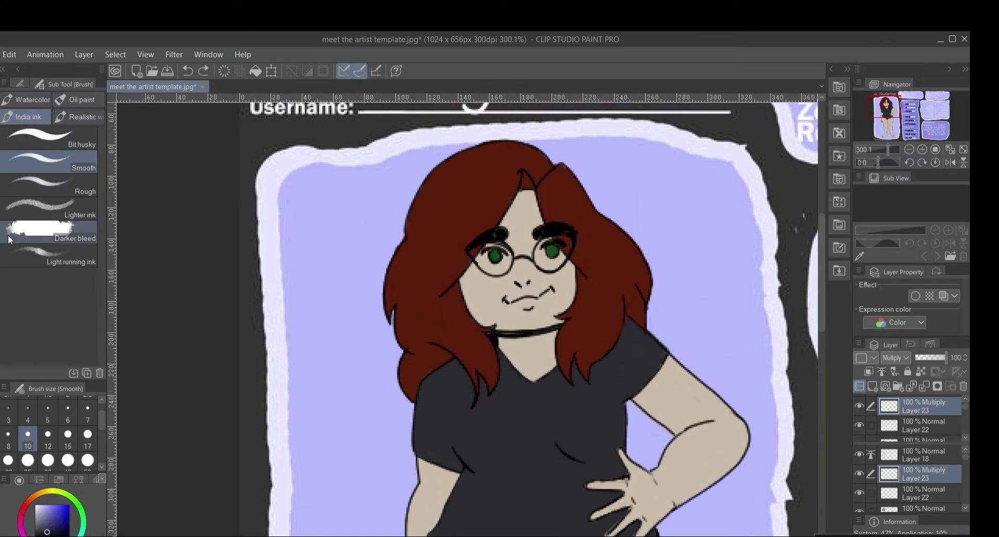
{"action": "left_click", "coordinate": [50, 138]}
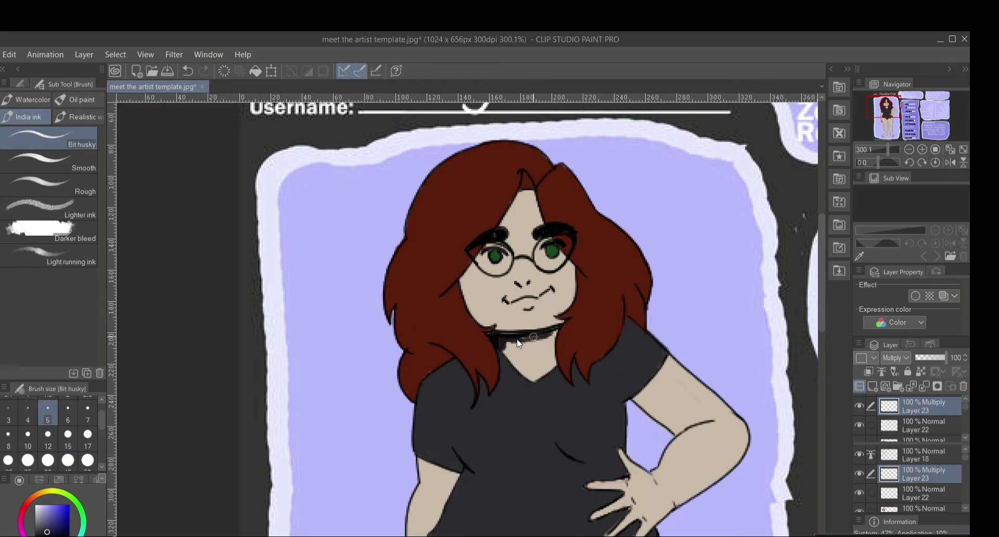
{"action": "mouse_move", "coordinate": [528, 344]}
{"action": "left_mouse_down"}
{"action": "mouse_move", "coordinate": [501, 351]}
{"action": "mouse_move", "coordinate": [520, 367]}
{"action": "mouse_move", "coordinate": [519, 344]}
{"action": "mouse_move", "coordinate": [548, 351]}
{"action": "left_mouse_up"}
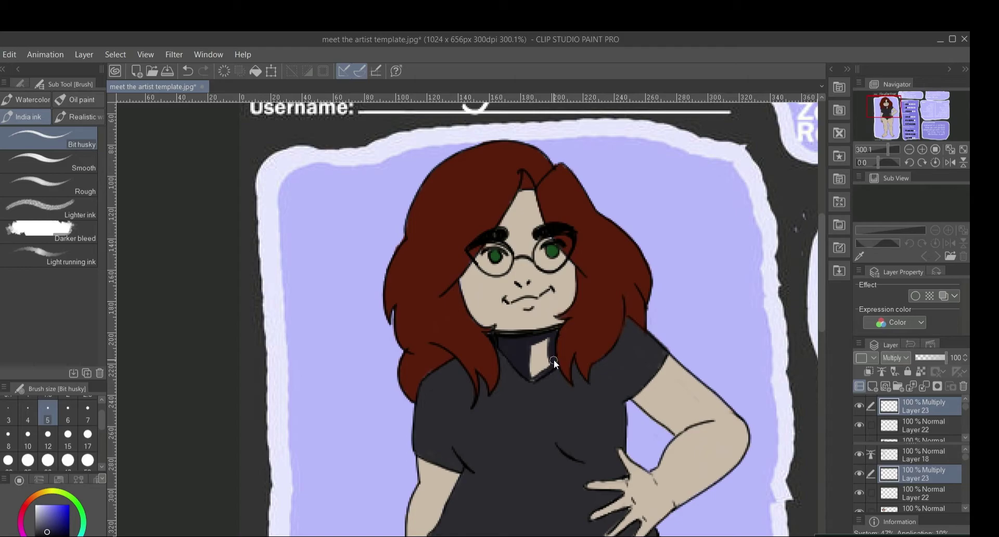
{"action": "mouse_move", "coordinate": [503, 238]}
{"action": "left_mouse_down"}
{"action": "mouse_move", "coordinate": [531, 179]}
{"action": "mouse_move", "coordinate": [533, 199]}
{"action": "left_mouse_up"}
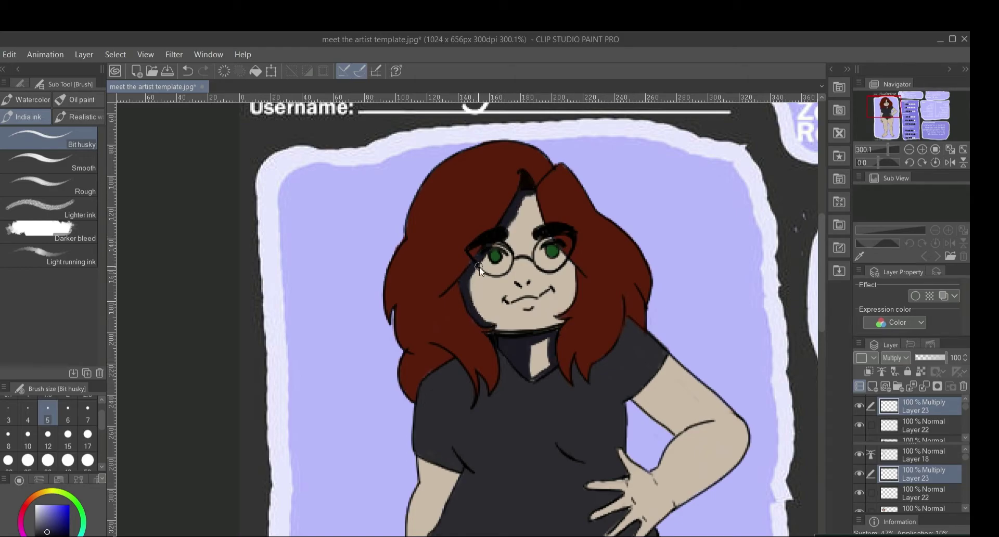
{"action": "mouse_move", "coordinate": [513, 266]}
{"action": "left_mouse_down"}
{"action": "mouse_move", "coordinate": [559, 270]}
{"action": "mouse_move", "coordinate": [553, 241]}
{"action": "mouse_move", "coordinate": [563, 263]}
{"action": "mouse_move", "coordinate": [547, 232]}
{"action": "mouse_move", "coordinate": [572, 267]}
{"action": "mouse_move", "coordinate": [561, 313]}
{"action": "mouse_move", "coordinate": [569, 323]}
{"action": "mouse_move", "coordinate": [528, 312]}
{"action": "mouse_move", "coordinate": [521, 285]}
{"action": "left_mouse_up"}
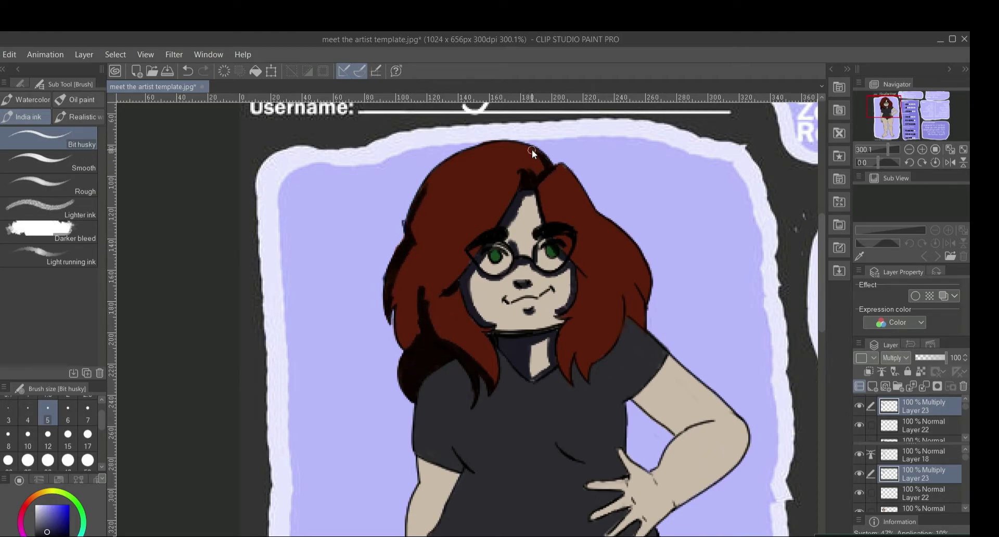
{"action": "mouse_move", "coordinate": [571, 383]}
{"action": "left_mouse_down"}
{"action": "mouse_move", "coordinate": [581, 337]}
{"action": "mouse_move", "coordinate": [632, 309]}
{"action": "mouse_move", "coordinate": [646, 260]}
{"action": "left_mouse_up"}
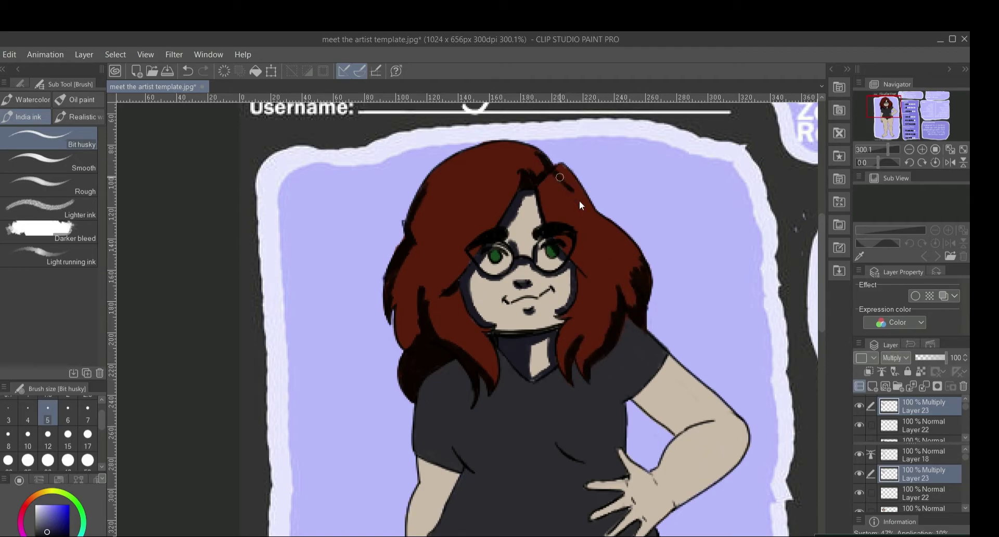
{"action": "left_click_drag", "start_coordinate": [616, 231], "coordinate": [641, 261]}
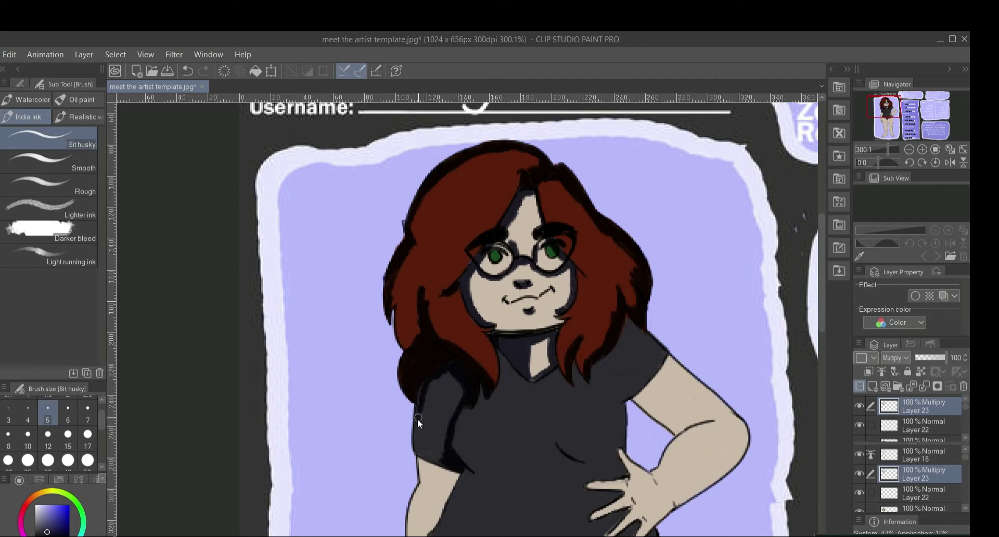
Shade the shirt's sleeves, neckline, bust folds and side edges in dark blue
{"action": "left_click_drag", "start_coordinate": [418, 418], "coordinate": [437, 465]}
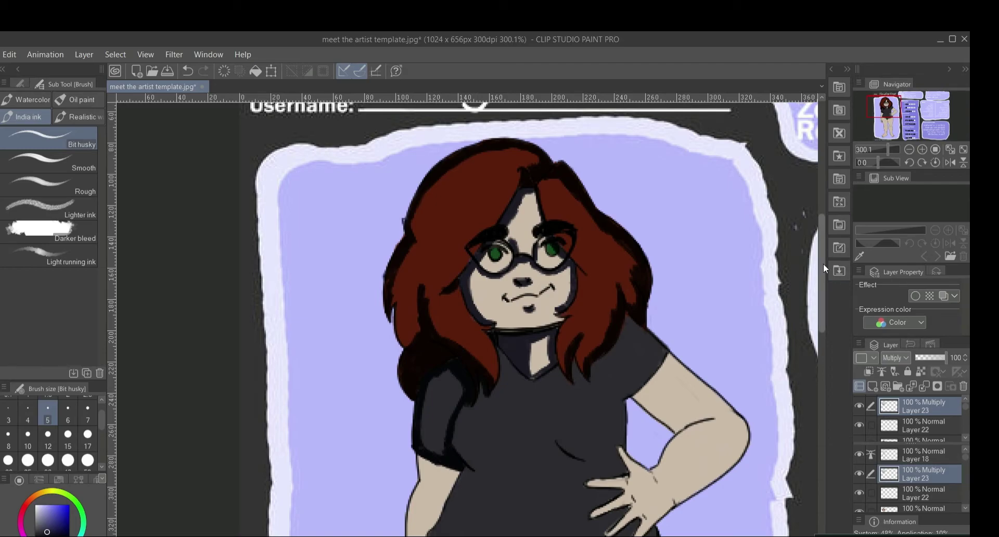
{"action": "scroll", "coordinate": [523, 314], "scroll_direction": "down", "scroll_amount": 3}
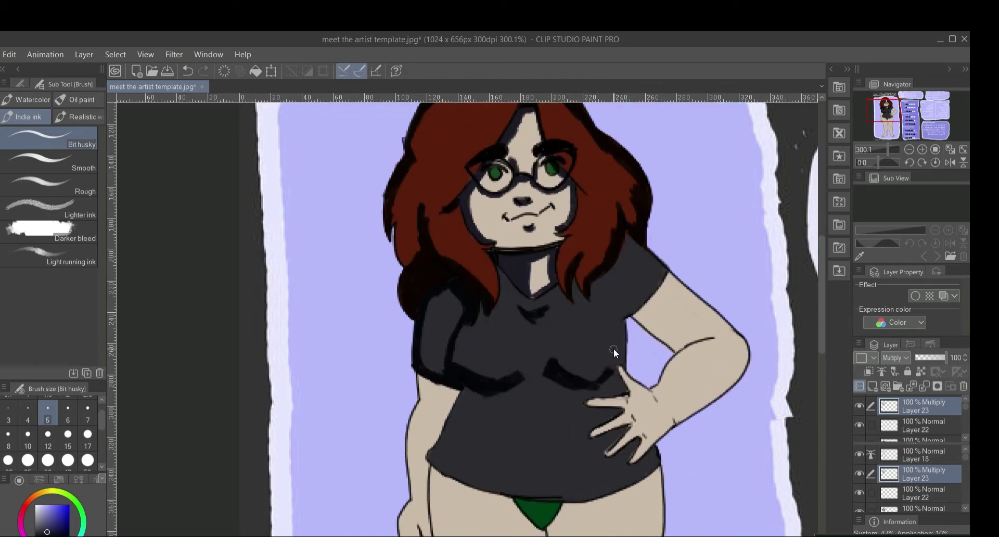
{"action": "mouse_move", "coordinate": [624, 313]}
{"action": "left_mouse_down"}
{"action": "mouse_move", "coordinate": [616, 307]}
{"action": "mouse_move", "coordinate": [650, 293]}
{"action": "left_mouse_up"}
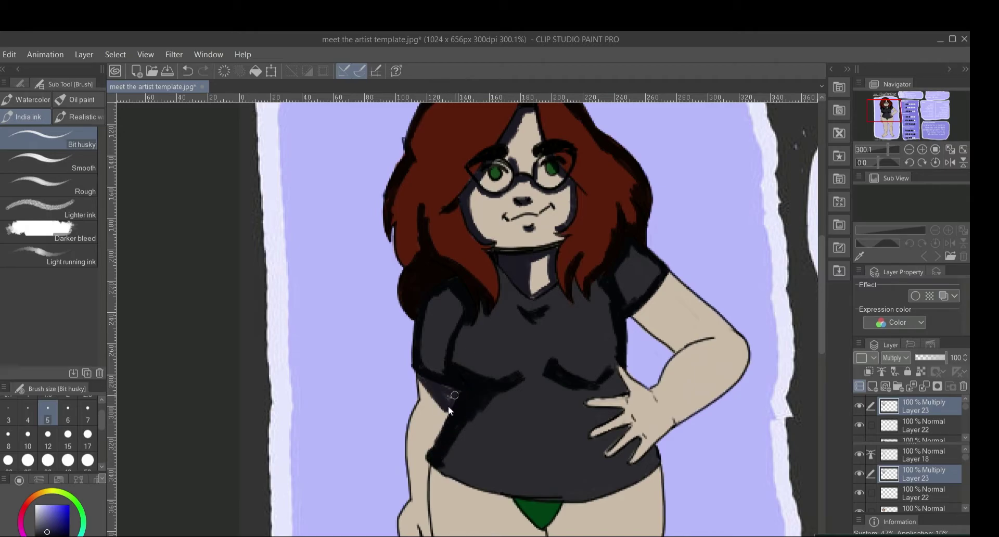
Shade the hanging arm's edges and hand, plus the adjacent part of the shirt's hem
{"action": "left_click_drag", "start_coordinate": [822, 247], "coordinate": [822, 279]}
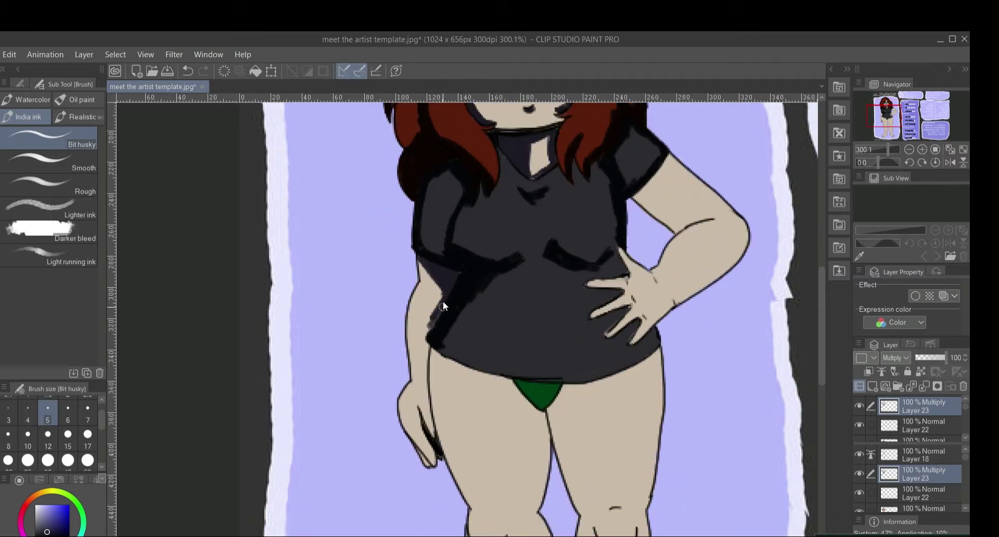
{"action": "mouse_move", "coordinate": [443, 301]}
{"action": "left_mouse_down"}
{"action": "mouse_move", "coordinate": [426, 355]}
{"action": "mouse_move", "coordinate": [433, 458]}
{"action": "mouse_move", "coordinate": [420, 451]}
{"action": "left_mouse_up"}
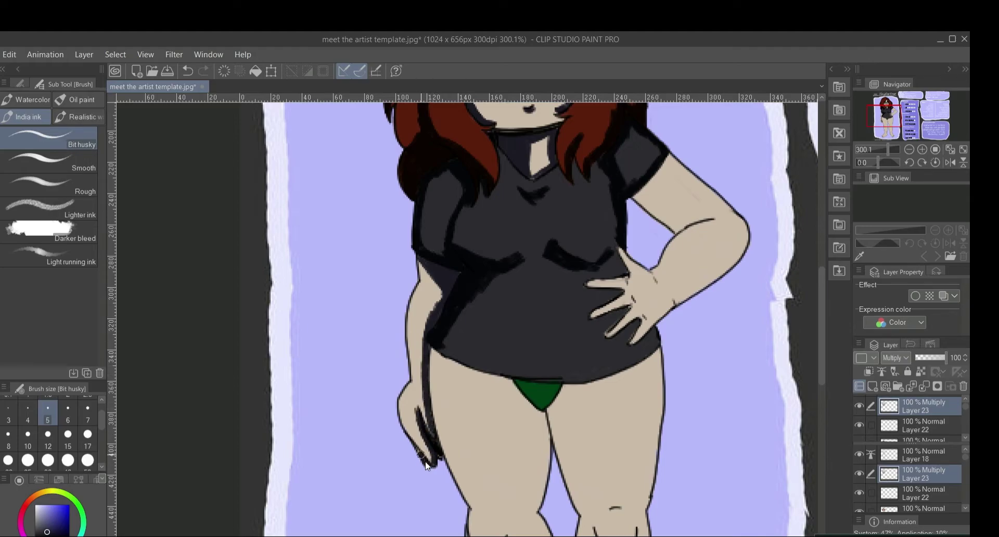
{"action": "left_click_drag", "start_coordinate": [414, 386], "coordinate": [410, 322]}
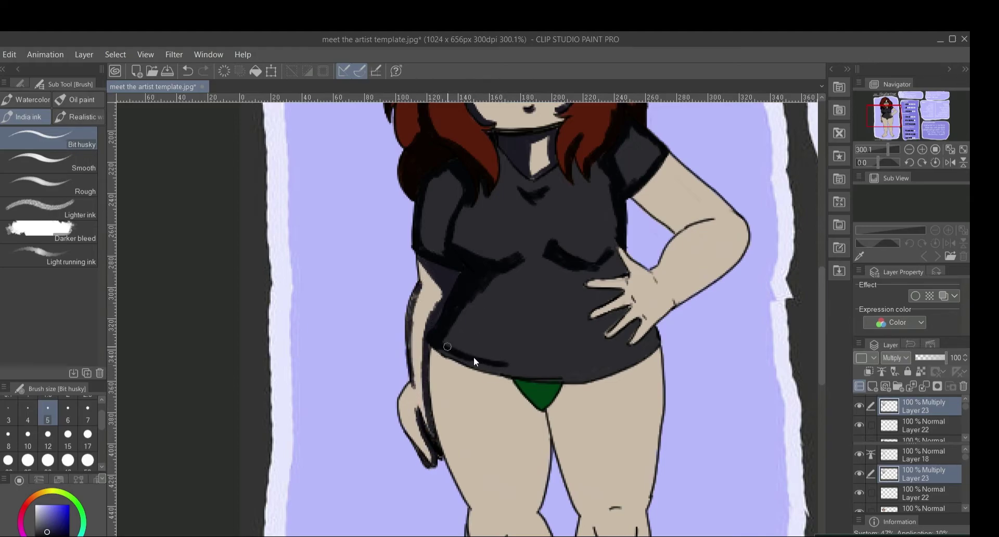
{"action": "left_click_drag", "start_coordinate": [476, 362], "coordinate": [439, 349]}
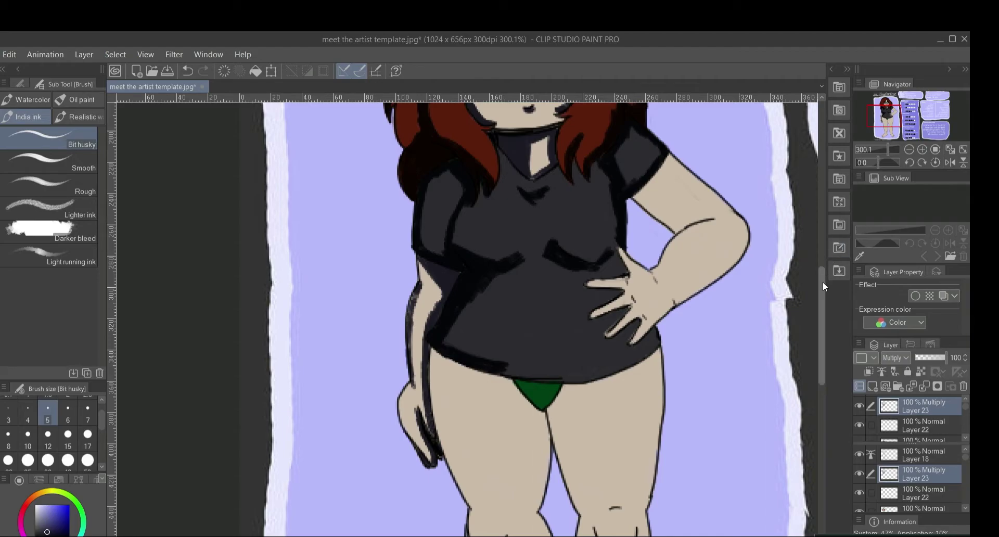
Shade the bent arm below the sleeve, around the elbow and along the forearm to the wrist and knuckles
{"action": "left_click_drag", "start_coordinate": [822, 282], "coordinate": [822, 240]}
{"action": "mouse_move", "coordinate": [646, 342]}
{"action": "left_mouse_down"}
{"action": "mouse_move", "coordinate": [670, 384]}
{"action": "mouse_move", "coordinate": [717, 377]}
{"action": "left_mouse_up"}
{"action": "left_click_drag", "start_coordinate": [668, 317], "coordinate": [692, 331]}
{"action": "left_click_drag", "start_coordinate": [676, 388], "coordinate": [715, 376]}
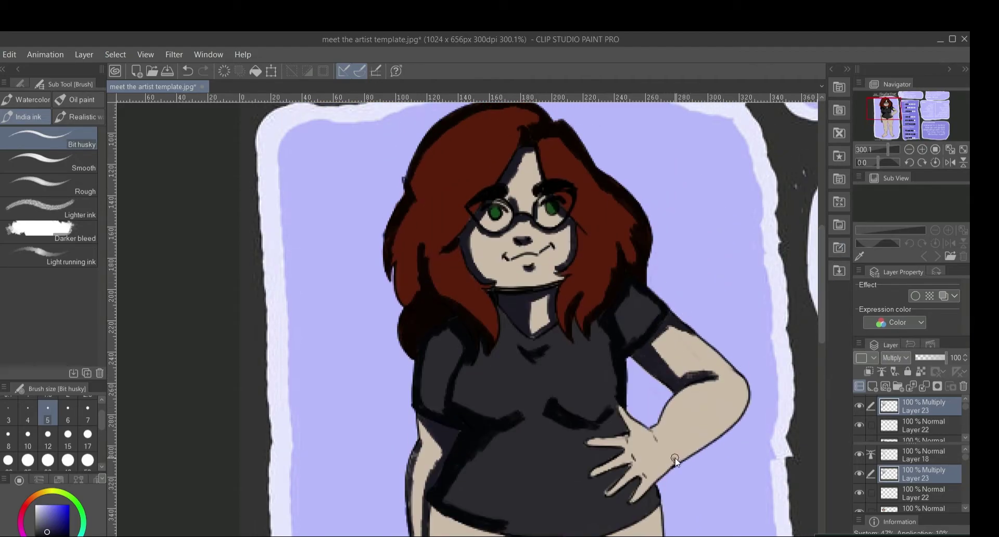
{"action": "mouse_move", "coordinate": [674, 461]}
{"action": "left_mouse_down"}
{"action": "mouse_move", "coordinate": [743, 397]}
{"action": "mouse_move", "coordinate": [734, 373]}
{"action": "left_mouse_up"}
{"action": "mouse_move", "coordinate": [733, 373]}
{"action": "left_mouse_down"}
{"action": "mouse_move", "coordinate": [742, 409]}
{"action": "mouse_move", "coordinate": [644, 475]}
{"action": "mouse_move", "coordinate": [671, 460]}
{"action": "mouse_move", "coordinate": [654, 429]}
{"action": "left_mouse_up"}
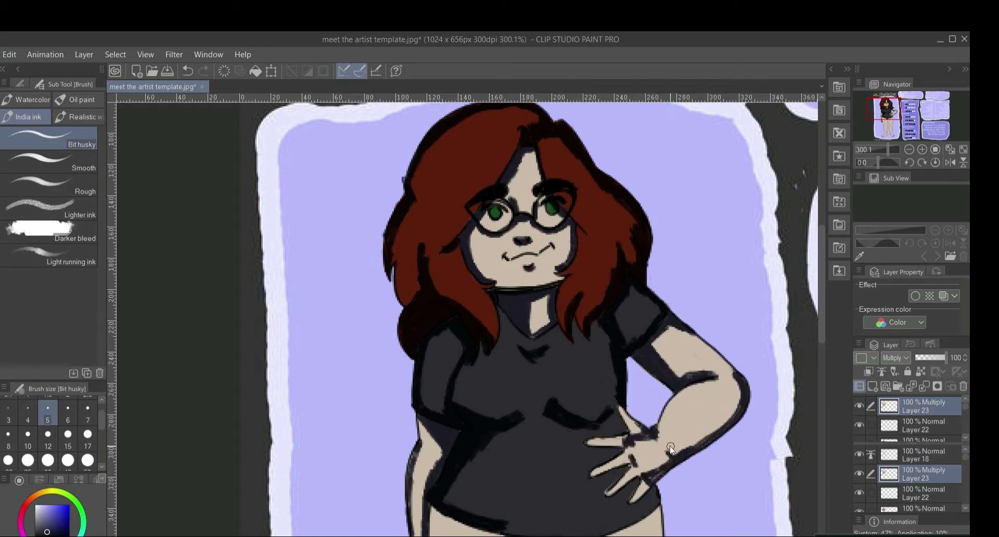
{"action": "left_click_drag", "start_coordinate": [727, 406], "coordinate": [737, 390]}
Shade the shirt around the fingers of the hand on the hip and beneath the hair by the shoulder
{"action": "scroll", "coordinate": [734, 395], "scroll_direction": "down", "scroll_amount": 5}
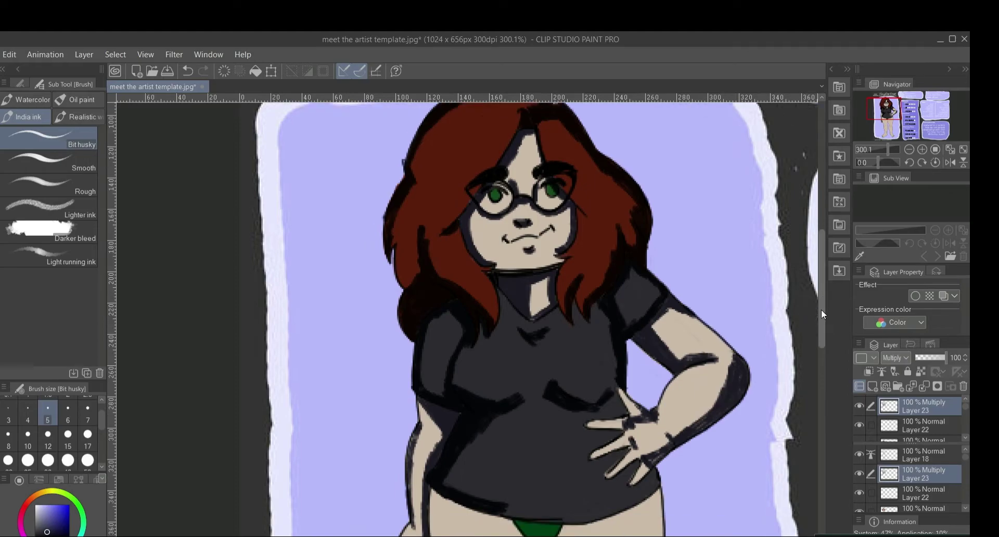
{"action": "left_click_drag", "start_coordinate": [657, 371], "coordinate": [585, 415]}
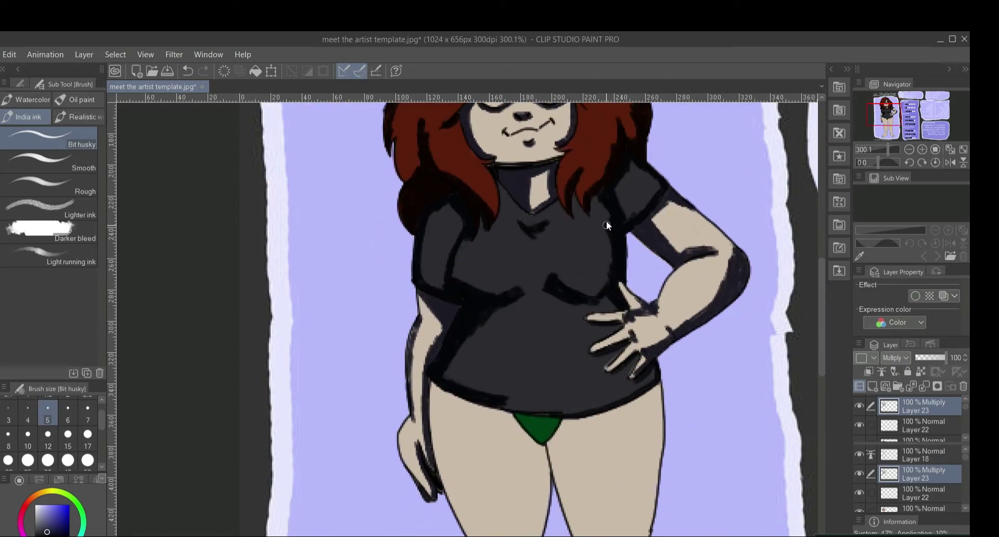
{"action": "mouse_move", "coordinate": [571, 194]}
{"action": "left_mouse_down"}
{"action": "mouse_move", "coordinate": [574, 218]}
{"action": "mouse_move", "coordinate": [610, 221]}
{"action": "left_mouse_up"}
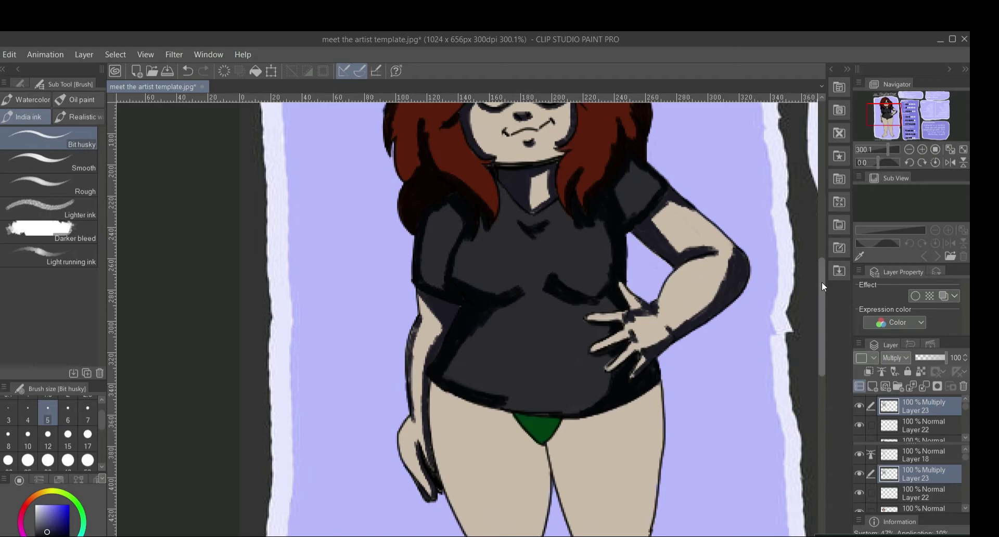
Shade below the shirt's hem, across the green underwear, along the inner leg below the bent arm, and its outer thigh
{"action": "left_click_drag", "start_coordinate": [822, 282], "coordinate": [822, 329]}
{"action": "mouse_move", "coordinate": [430, 214]}
{"action": "left_mouse_down"}
{"action": "mouse_move", "coordinate": [492, 240]}
{"action": "mouse_move", "coordinate": [546, 245]}
{"action": "mouse_move", "coordinate": [623, 234]}
{"action": "mouse_move", "coordinate": [660, 211]}
{"action": "left_mouse_up"}
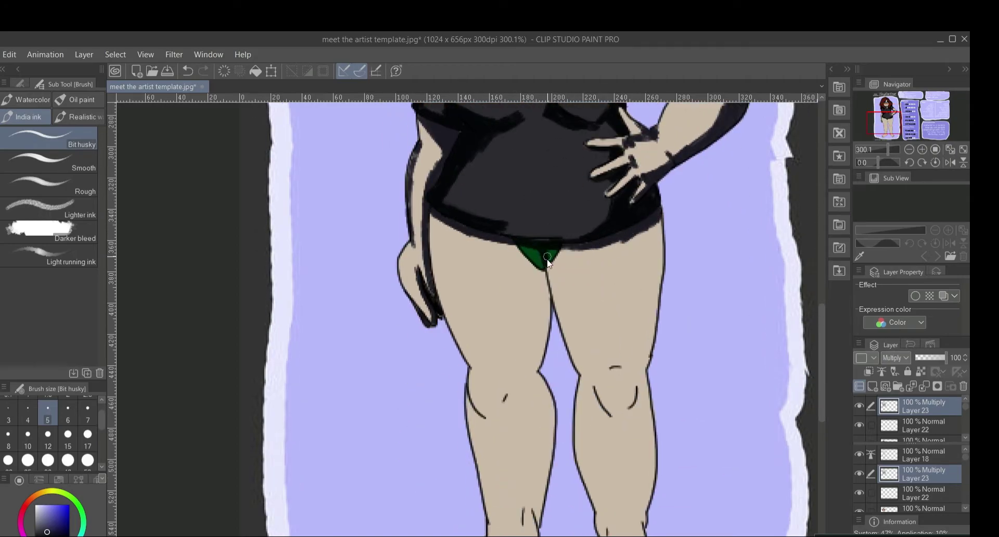
{"action": "mouse_move", "coordinate": [546, 258]}
{"action": "left_mouse_down"}
{"action": "mouse_move", "coordinate": [526, 263]}
{"action": "mouse_move", "coordinate": [536, 271]}
{"action": "mouse_move", "coordinate": [555, 259]}
{"action": "mouse_move", "coordinate": [553, 295]}
{"action": "mouse_move", "coordinate": [573, 357]}
{"action": "mouse_move", "coordinate": [555, 280]}
{"action": "left_mouse_up"}
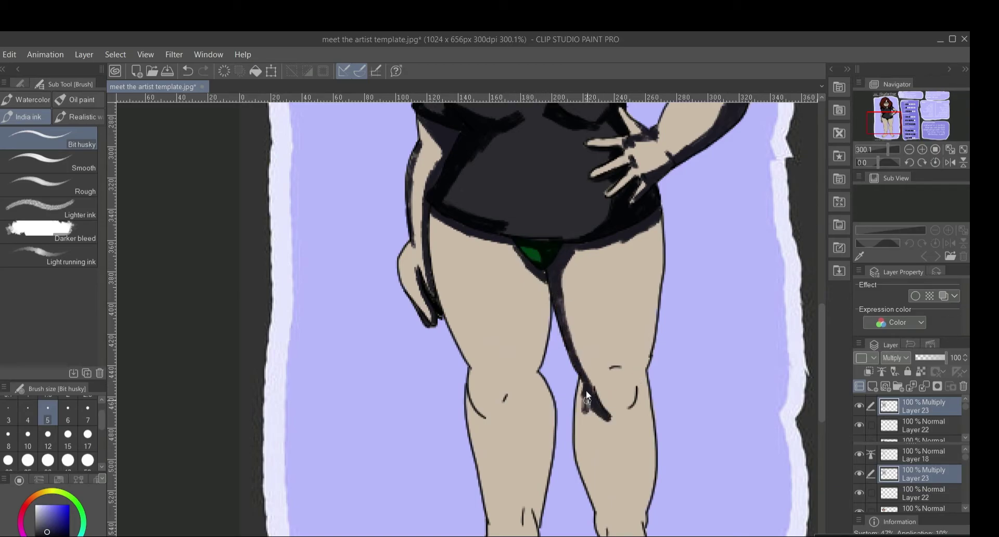
{"action": "mouse_move", "coordinate": [586, 391]}
{"action": "left_mouse_down"}
{"action": "mouse_move", "coordinate": [599, 523]}
{"action": "mouse_move", "coordinate": [579, 402]}
{"action": "mouse_move", "coordinate": [582, 473]}
{"action": "mouse_move", "coordinate": [578, 404]}
{"action": "left_mouse_up"}
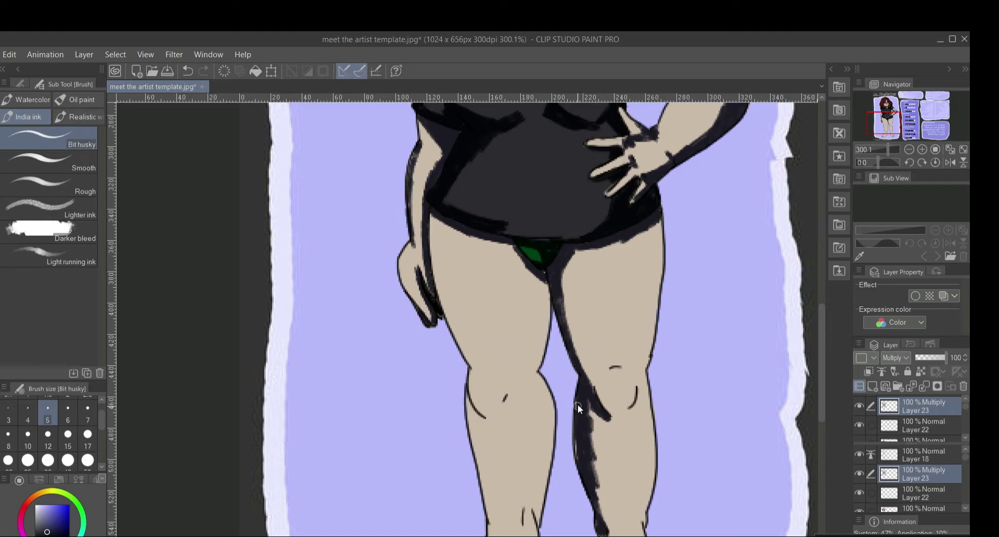
{"action": "mouse_move", "coordinate": [620, 241]}
{"action": "left_mouse_down"}
{"action": "mouse_move", "coordinate": [633, 406]}
{"action": "mouse_move", "coordinate": [636, 303]}
{"action": "mouse_move", "coordinate": [622, 240]}
{"action": "mouse_move", "coordinate": [640, 283]}
{"action": "mouse_move", "coordinate": [656, 227]}
{"action": "left_mouse_up"}
{"action": "left_click", "coordinate": [67, 438]}
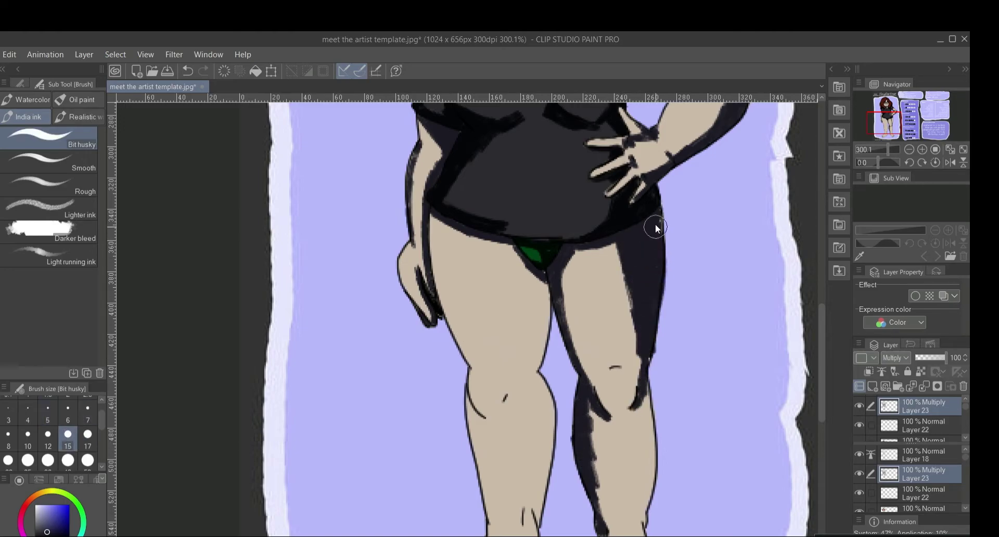
{"action": "left_click_drag", "start_coordinate": [638, 413], "coordinate": [636, 528]}
{"action": "scroll", "coordinate": [644, 414], "scroll_direction": "down", "scroll_amount": 3}
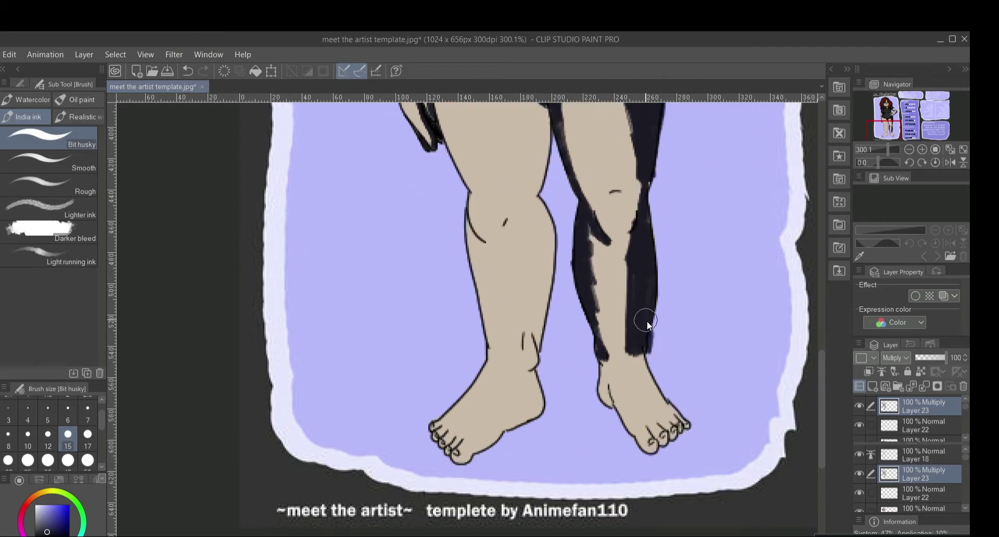
{"action": "key", "text": "ctrl+z"}
Shade the same leg's outer calf and the edges and toes of its foot with brush size 10
{"action": "left_click", "coordinate": [28, 438]}
{"action": "left_click_drag", "start_coordinate": [639, 218], "coordinate": [647, 344]}
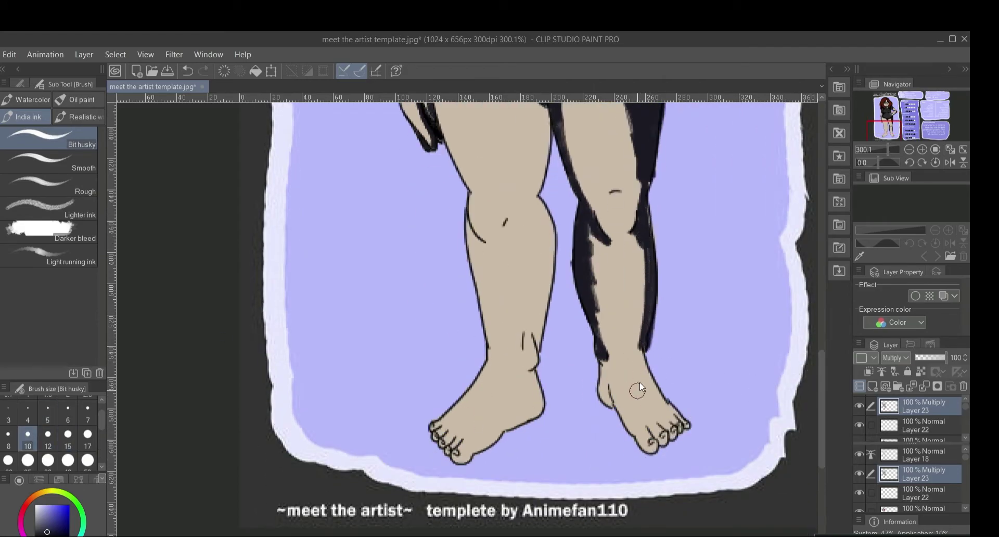
{"action": "mouse_move", "coordinate": [603, 398]}
{"action": "left_mouse_down"}
{"action": "mouse_move", "coordinate": [653, 449]}
{"action": "mouse_move", "coordinate": [682, 424]}
{"action": "mouse_move", "coordinate": [667, 427]}
{"action": "mouse_move", "coordinate": [638, 348]}
{"action": "left_mouse_up"}
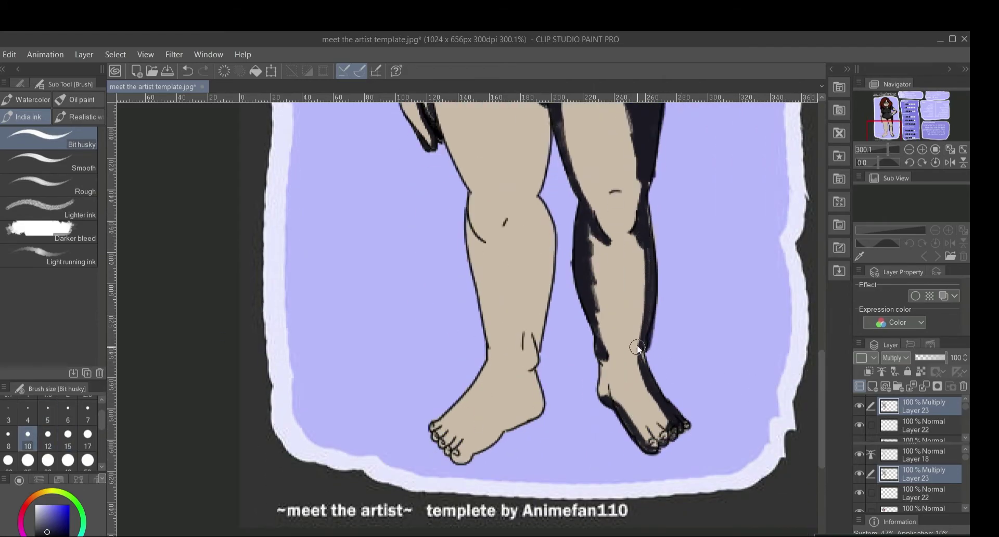
Clean up overflowing shading along the outer knee and calf, and smooth the shaded inner calf using size 7
{"action": "scroll", "coordinate": [668, 320], "scroll_direction": "up", "scroll_amount": 3}
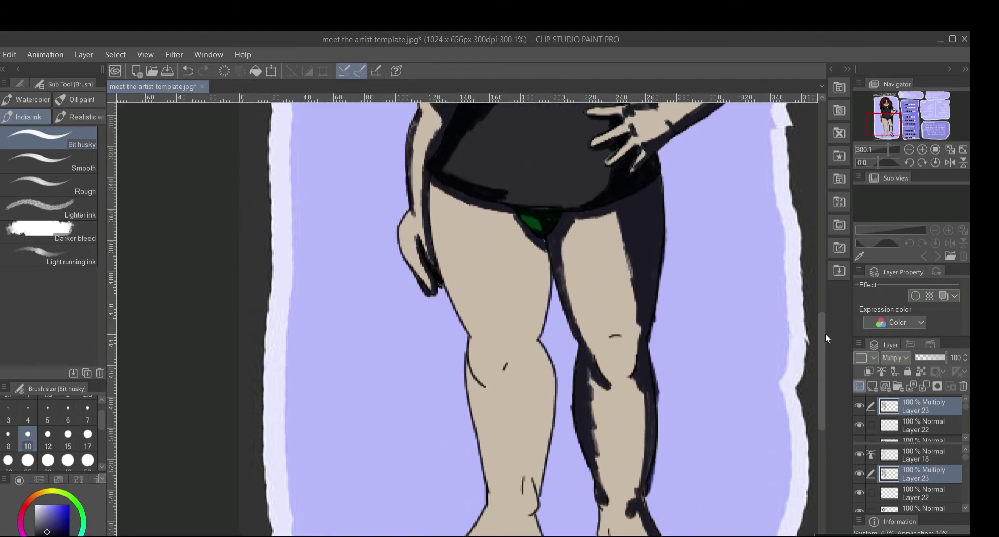
{"action": "key", "text": "e"}
{"action": "left_click_drag", "start_coordinate": [649, 395], "coordinate": [647, 410]}
{"action": "left_click_drag", "start_coordinate": [644, 356], "coordinate": [645, 364]}
{"action": "left_click", "coordinate": [88, 411]}
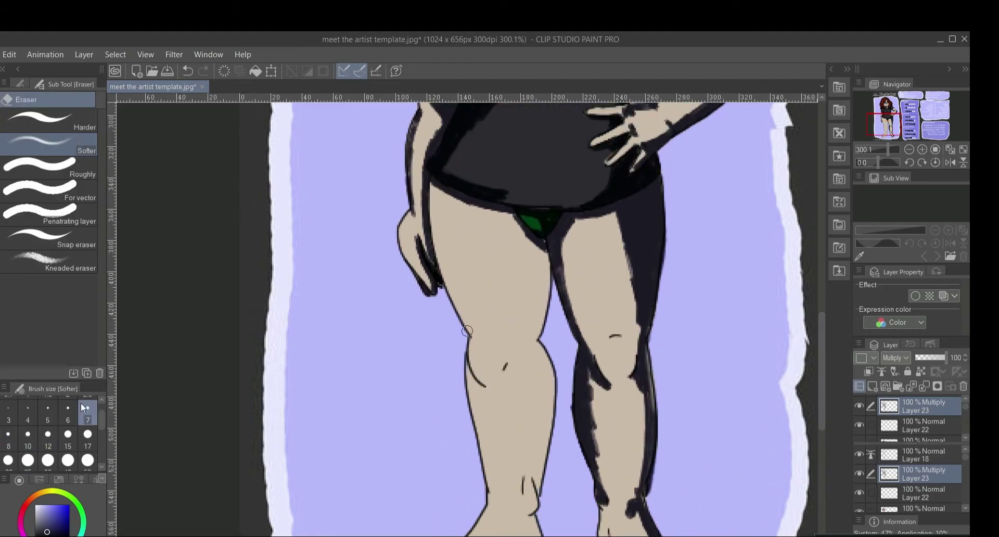
{"action": "key", "text": "b"}
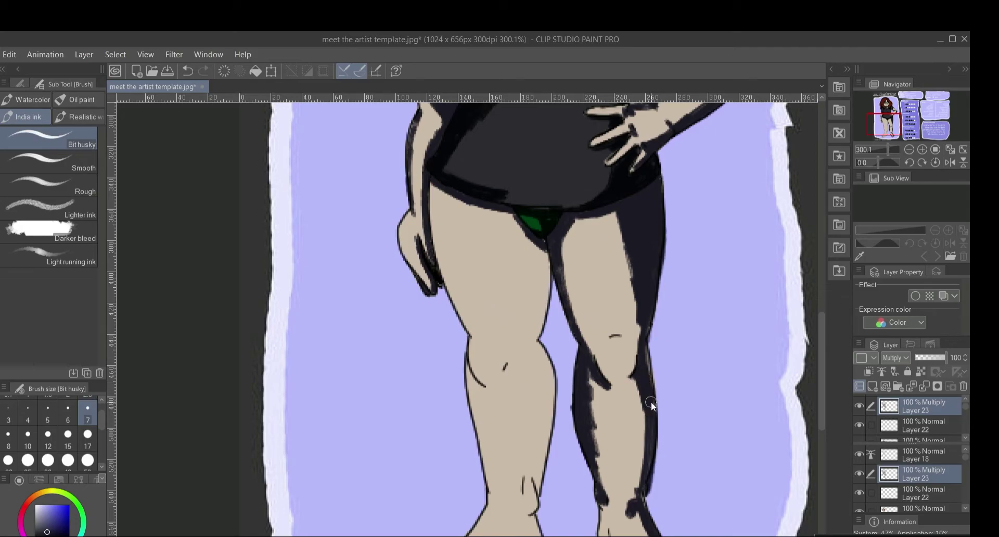
{"action": "left_click_drag", "start_coordinate": [647, 329], "coordinate": [648, 367]}
{"action": "left_click_drag", "start_coordinate": [587, 407], "coordinate": [602, 491]}
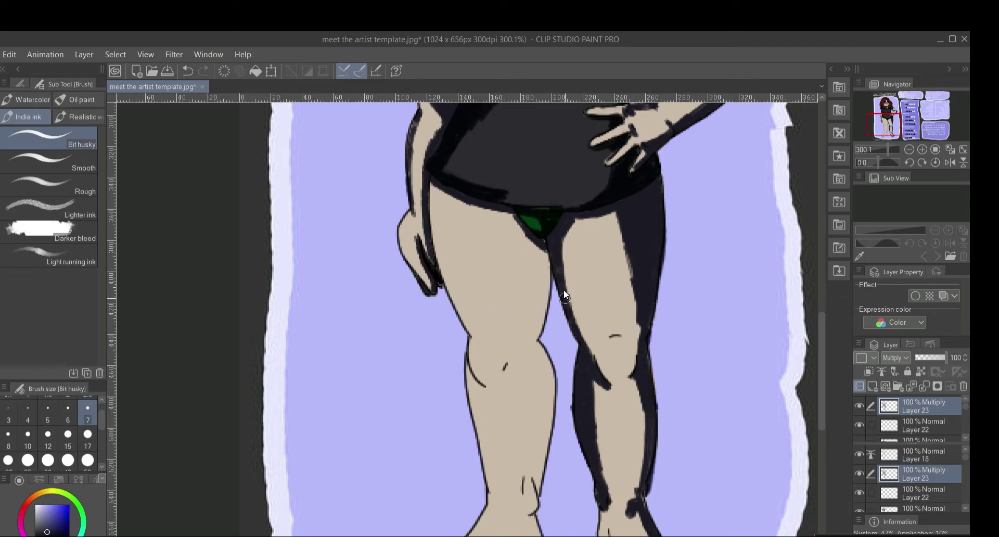
Outline and fill a shadow over the inner half of the other leg, from the shirt's hem to the ankle
{"action": "left_click_drag", "start_coordinate": [486, 208], "coordinate": [508, 365]}
{"action": "left_click_drag", "start_coordinate": [519, 419], "coordinate": [532, 491]}
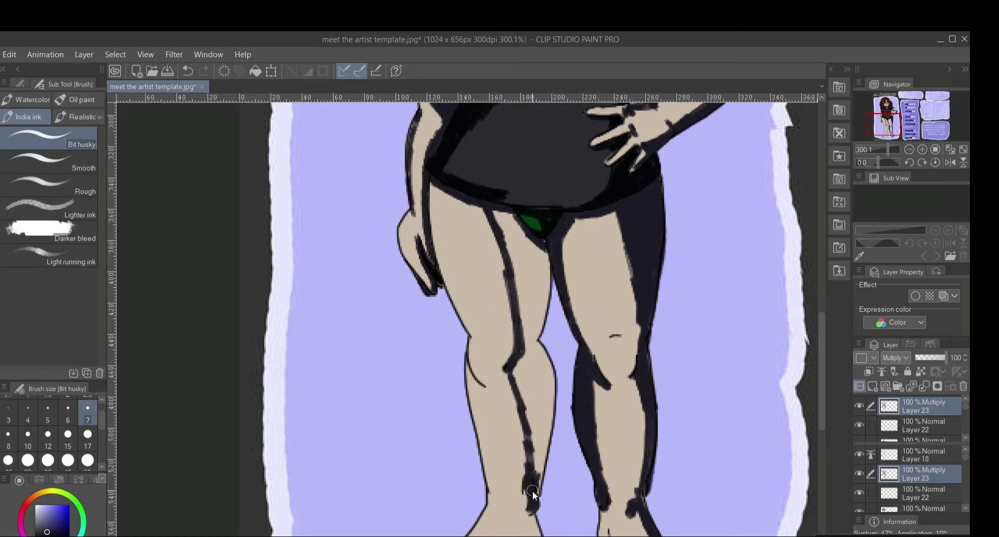
{"action": "mouse_move", "coordinate": [521, 397]}
{"action": "left_mouse_down"}
{"action": "mouse_move", "coordinate": [535, 346]}
{"action": "mouse_move", "coordinate": [521, 358]}
{"action": "left_mouse_up"}
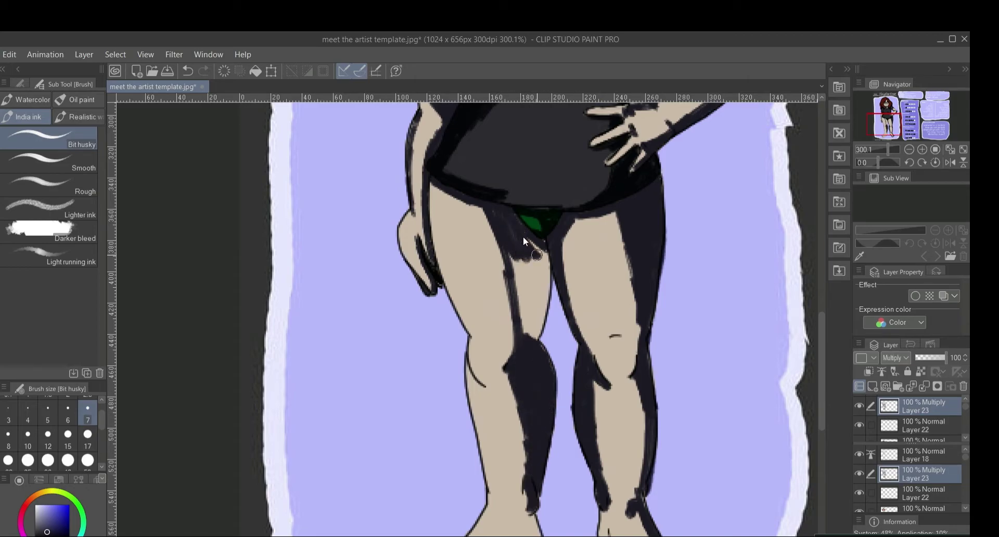
{"action": "mouse_move", "coordinate": [523, 237]}
{"action": "left_mouse_down"}
{"action": "mouse_move", "coordinate": [539, 291]}
{"action": "mouse_move", "coordinate": [545, 279]}
{"action": "mouse_move", "coordinate": [516, 251]}
{"action": "mouse_move", "coordinate": [517, 308]}
{"action": "mouse_move", "coordinate": [532, 266]}
{"action": "left_mouse_up"}
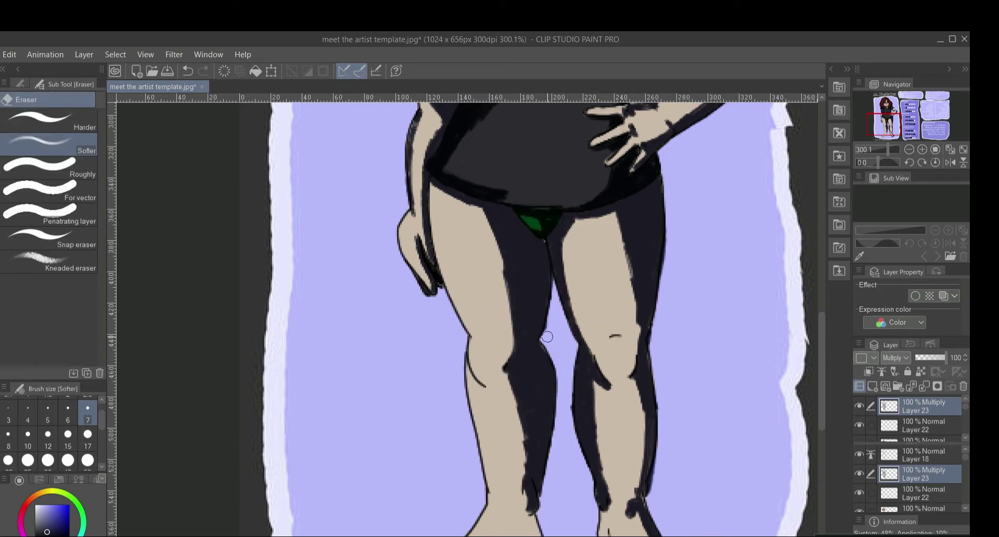
Shade the same leg's knee crease and the underside of its foot from the toes to the heel
{"action": "scroll", "coordinate": [598, 323], "scroll_direction": "down", "scroll_amount": 5}
{"action": "mouse_move", "coordinate": [457, 450]}
{"action": "left_mouse_down"}
{"action": "mouse_move", "coordinate": [510, 414]}
{"action": "mouse_move", "coordinate": [542, 360]}
{"action": "left_mouse_up"}
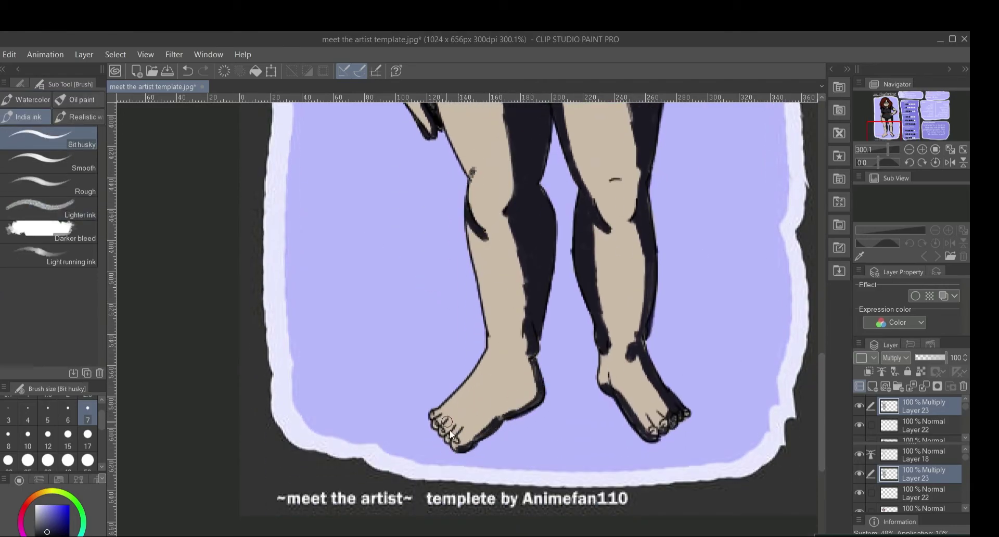
{"action": "scroll", "coordinate": [441, 423], "scroll_direction": "up", "scroll_amount": 3}
{"action": "key", "text": "e"}
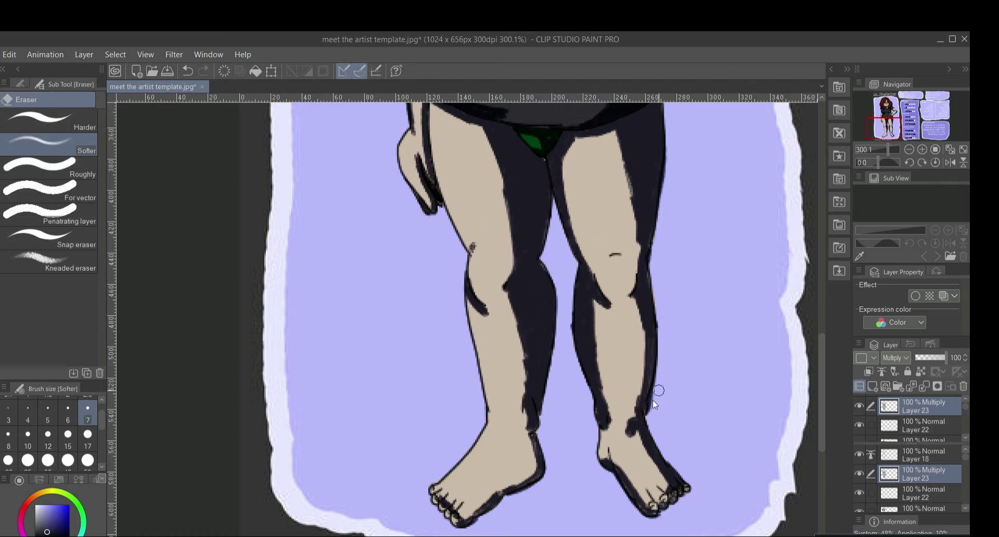
Shade the outer thigh beside the hanging hand, the upper edge and toes of that leg's foot, and both knees' details
{"action": "scroll", "coordinate": [507, 340], "scroll_direction": "up", "scroll_amount": 8}
{"action": "key", "text": "b"}
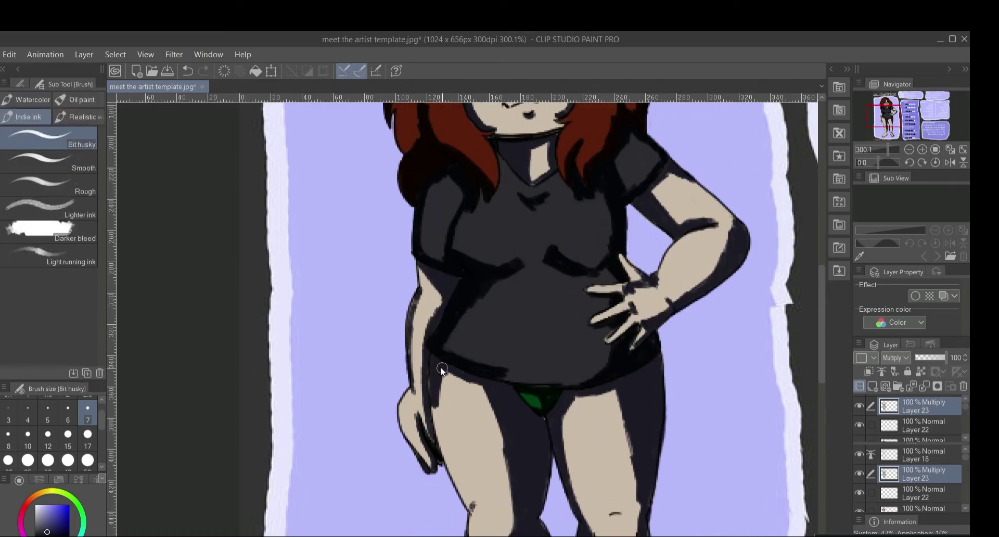
{"action": "scroll", "coordinate": [445, 342], "scroll_direction": "up", "scroll_amount": 3}
{"action": "scroll", "coordinate": [604, 401], "scroll_direction": "down", "scroll_amount": 12}
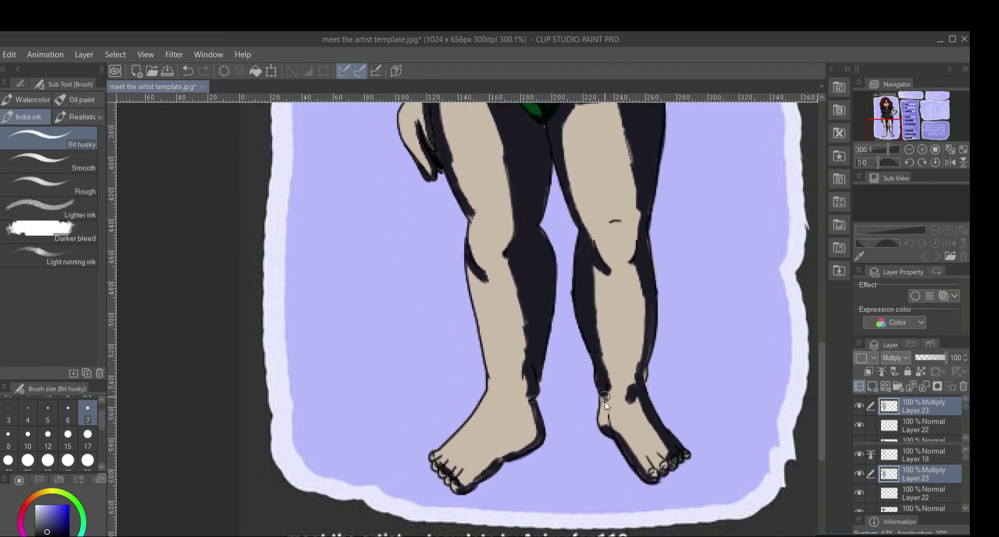
{"action": "mouse_move", "coordinate": [457, 472]}
{"action": "left_mouse_down"}
{"action": "mouse_move", "coordinate": [440, 451]}
{"action": "mouse_move", "coordinate": [495, 390]}
{"action": "mouse_move", "coordinate": [435, 456]}
{"action": "mouse_move", "coordinate": [443, 471]}
{"action": "left_mouse_up"}
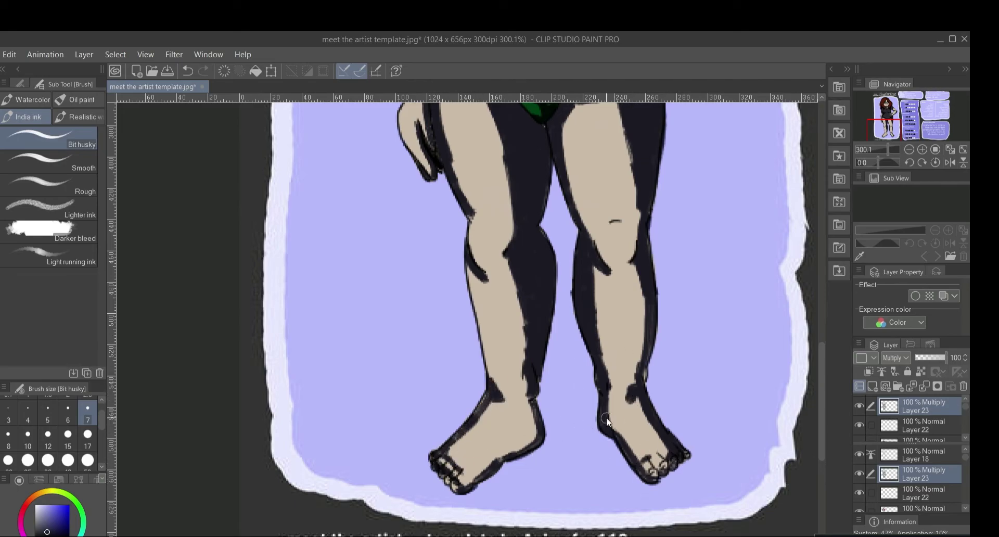
{"action": "left_click_drag", "start_coordinate": [470, 235], "coordinate": [474, 216]}
{"action": "left_click_drag", "start_coordinate": [611, 221], "coordinate": [622, 222]}
Reduce the Multiply shading layer's opacity to 58%
{"action": "scroll", "coordinate": [806, 365], "scroll_direction": "down", "scroll_amount": 5}
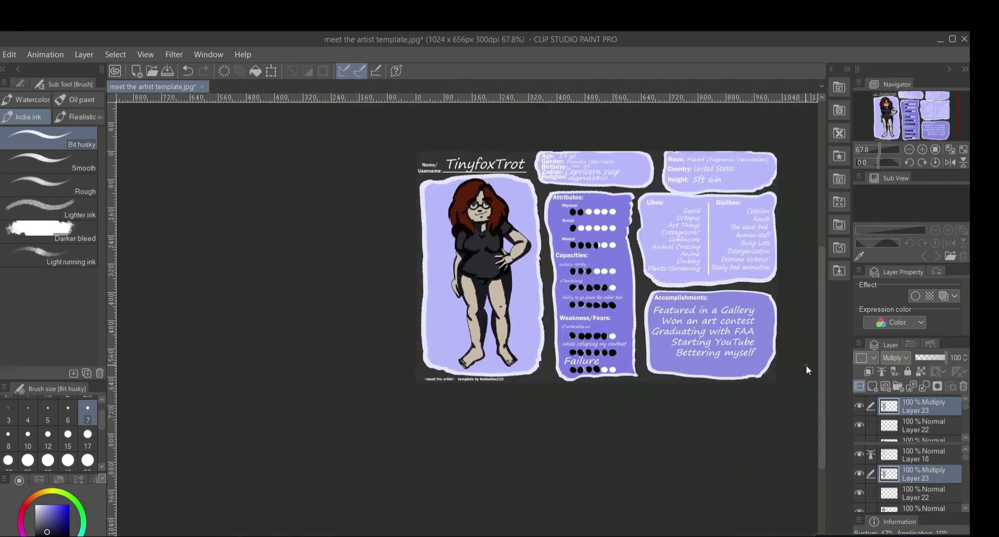
{"action": "scroll", "coordinate": [807, 364], "scroll_direction": "up", "scroll_amount": 3}
{"action": "scroll", "coordinate": [224, 521], "scroll_direction": "up", "scroll_amount": 4}
{"action": "left_click_drag", "start_coordinate": [945, 358], "coordinate": [935, 357]}
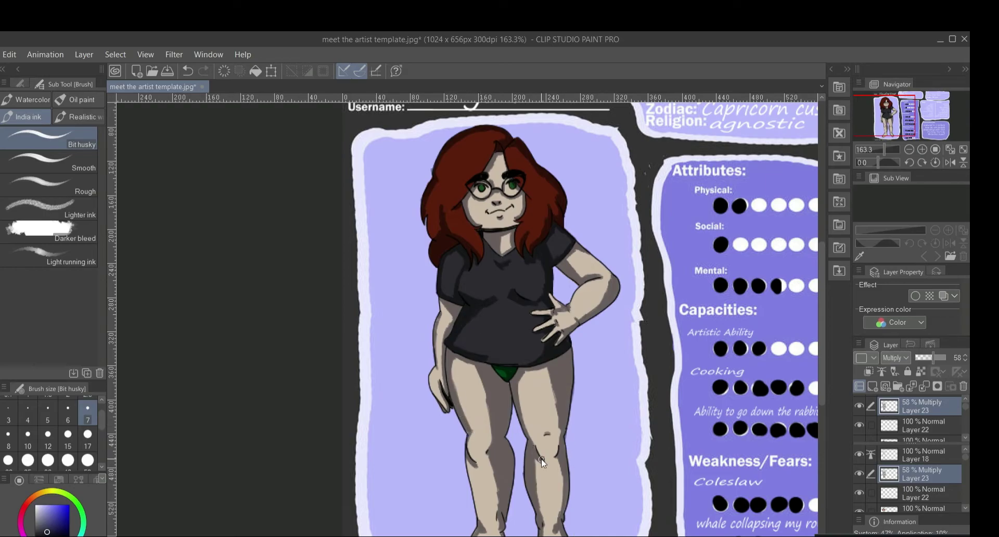
Add a new layer above the shading and paint white highlights on the nose, around the glasses and lips with brush size 5
{"action": "left_click", "coordinate": [874, 387]}
{"action": "scroll", "coordinate": [796, 257], "scroll_direction": "up", "scroll_amount": 2}
{"action": "key", "text": "ctrl+plus"}
{"action": "key", "text": "ctrl+plus"}
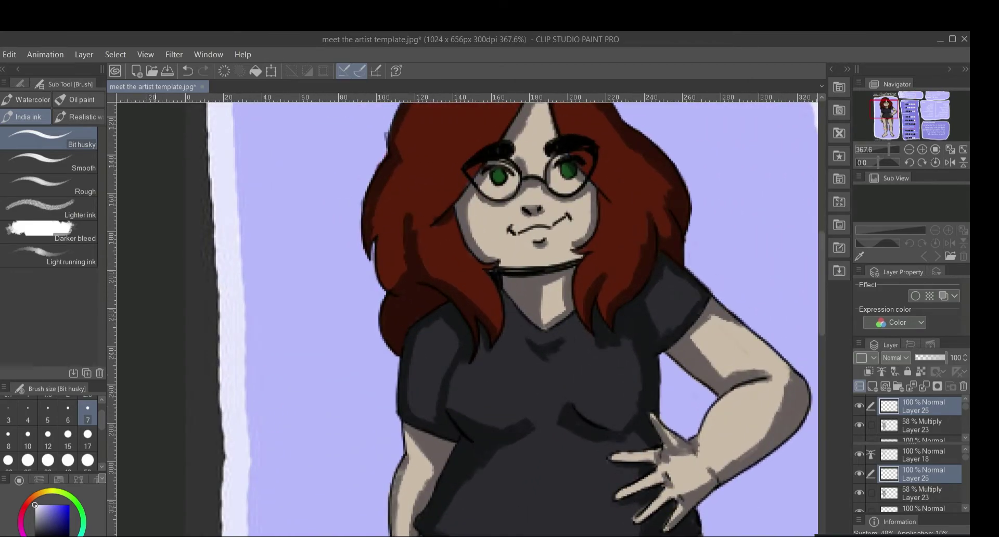
{"action": "left_click", "coordinate": [47, 413]}
{"action": "left_click_drag", "start_coordinate": [535, 205], "coordinate": [526, 200]}
{"action": "left_click_drag", "start_coordinate": [527, 159], "coordinate": [561, 179]}
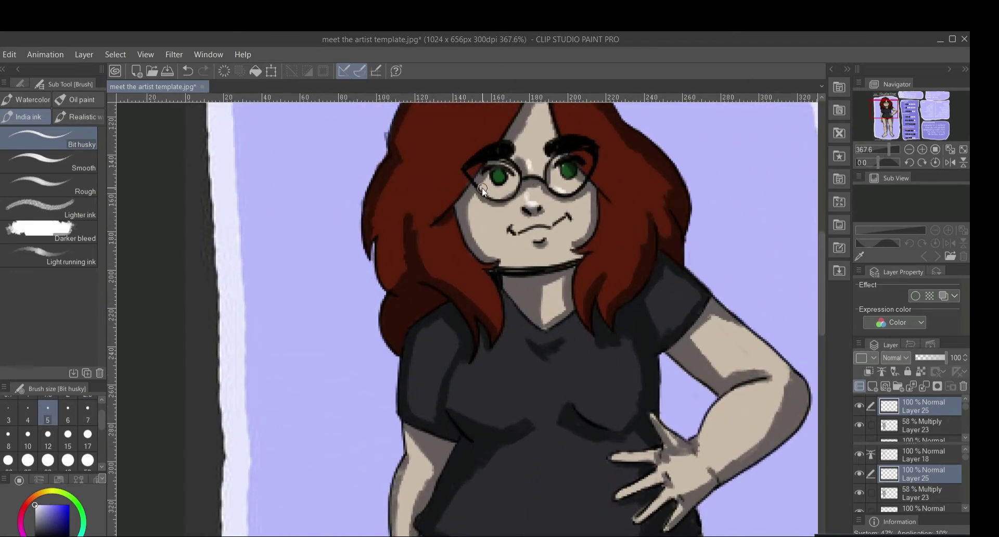
{"action": "left_click_drag", "start_coordinate": [485, 189], "coordinate": [498, 193]}
{"action": "left_click", "coordinate": [532, 235]}
Paint white highlights on the shirt's bust, belly, hem and sleeve
{"action": "scroll", "coordinate": [798, 369], "scroll_direction": "down", "scroll_amount": 4}
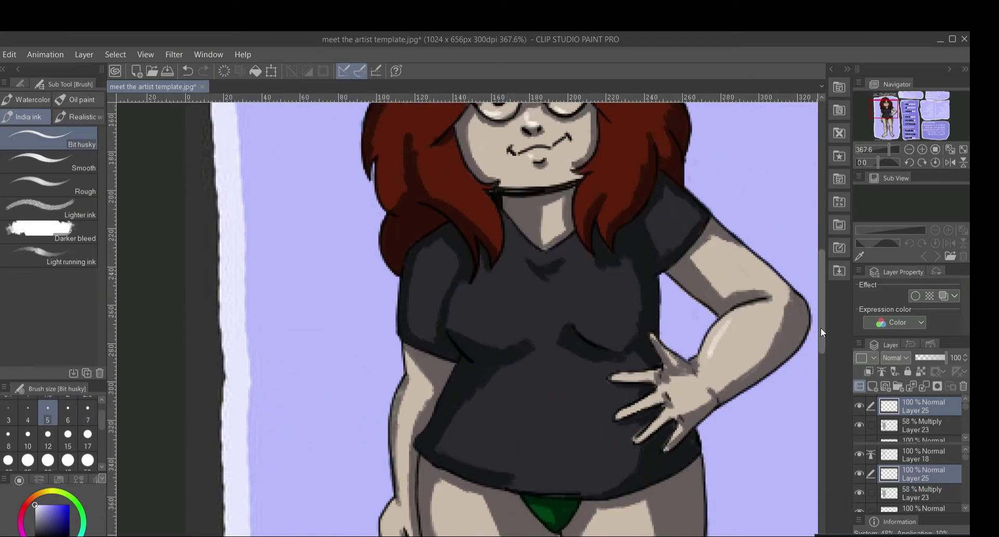
{"action": "left_click_drag", "start_coordinate": [464, 229], "coordinate": [456, 258]}
{"action": "left_click_drag", "start_coordinate": [592, 263], "coordinate": [607, 266]}
{"action": "left_click_drag", "start_coordinate": [476, 348], "coordinate": [457, 380]}
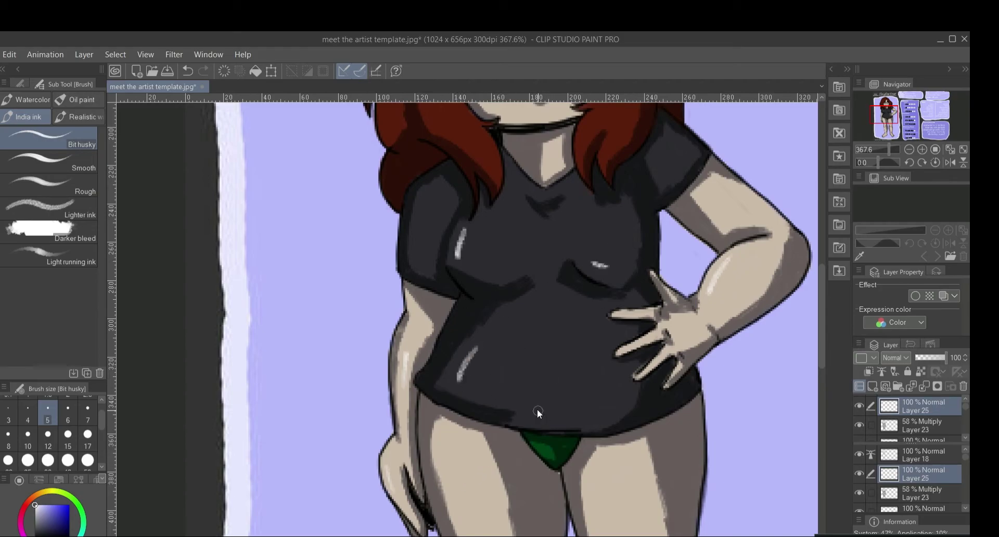
{"action": "left_click_drag", "start_coordinate": [536, 411], "coordinate": [588, 415]}
{"action": "left_click_drag", "start_coordinate": [422, 218], "coordinate": [416, 255]}
Paint long white highlights down both thighs, knees and shins, and onto the feet
{"action": "scroll", "coordinate": [822, 337], "scroll_direction": "down", "scroll_amount": 1}
{"action": "left_click_drag", "start_coordinate": [822, 337], "coordinate": [822, 387]}
{"action": "left_click_drag", "start_coordinate": [446, 249], "coordinate": [475, 325]}
{"action": "left_click_drag", "start_coordinate": [481, 375], "coordinate": [486, 416]}
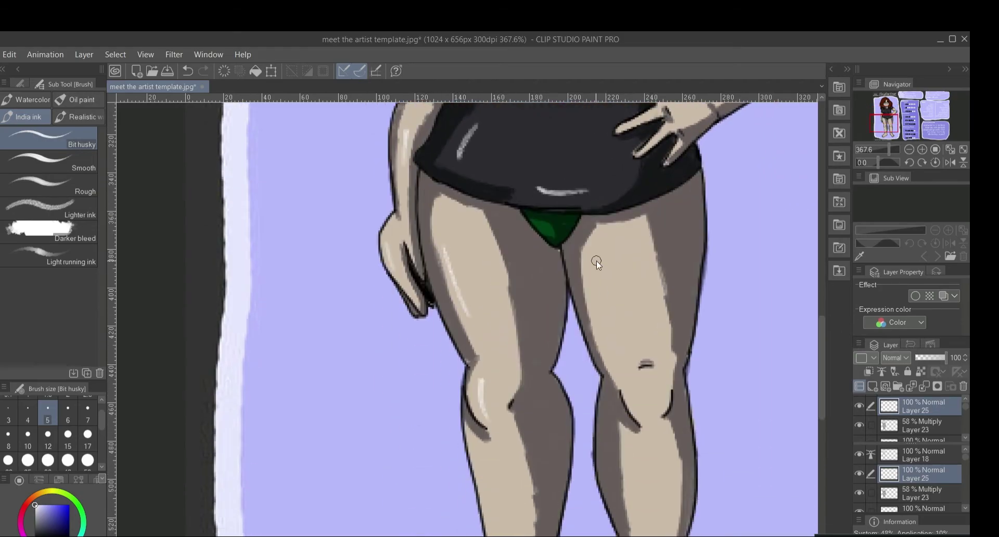
{"action": "left_click_drag", "start_coordinate": [596, 262], "coordinate": [617, 339]}
{"action": "left_click_drag", "start_coordinate": [630, 380], "coordinate": [647, 409]}
{"action": "left_click_drag", "start_coordinate": [822, 351], "coordinate": [821, 392]}
{"action": "left_click_drag", "start_coordinate": [634, 268], "coordinate": [641, 342]}
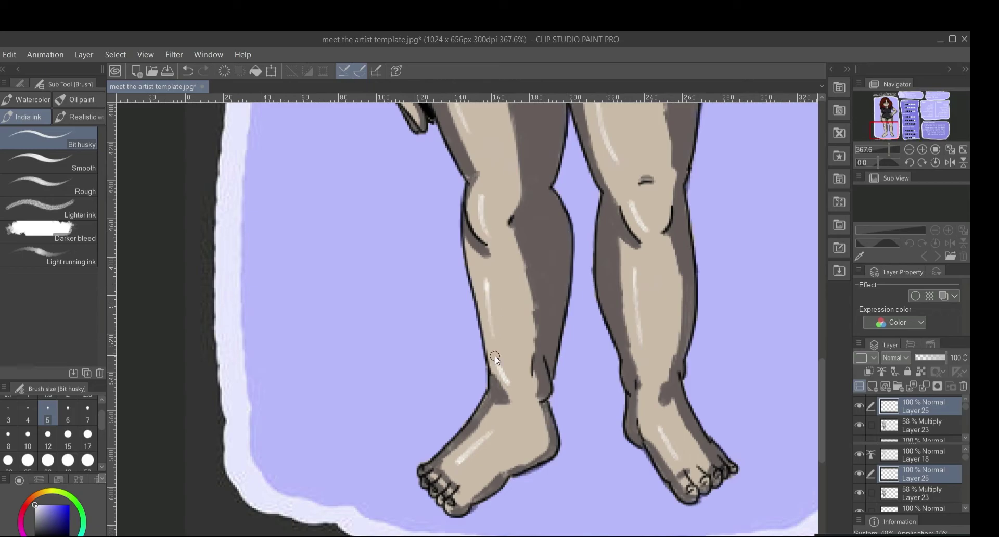
Try white highlight patches on the crown, side locks and lower strands of the hair
{"action": "scroll", "coordinate": [823, 412], "scroll_direction": "up", "scroll_amount": 10}
{"action": "scroll", "coordinate": [823, 297], "scroll_direction": "up", "scroll_amount": 4}
{"action": "left_click_drag", "start_coordinate": [436, 221], "coordinate": [419, 251]}
{"action": "mouse_move", "coordinate": [442, 237]}
{"action": "left_mouse_down"}
{"action": "mouse_move", "coordinate": [429, 258]}
{"action": "mouse_move", "coordinate": [461, 257]}
{"action": "left_mouse_up"}
{"action": "left_click_drag", "start_coordinate": [595, 261], "coordinate": [598, 242]}
{"action": "left_click_drag", "start_coordinate": [609, 365], "coordinate": [619, 341]}
{"action": "mouse_move", "coordinate": [461, 382]}
{"action": "left_mouse_down"}
{"action": "mouse_move", "coordinate": [452, 364]}
{"action": "mouse_move", "coordinate": [471, 359]}
{"action": "left_mouse_up"}
{"action": "left_click_drag", "start_coordinate": [386, 344], "coordinate": [391, 324]}
{"action": "left_click_drag", "start_coordinate": [516, 188], "coordinate": [512, 171]}
Try 58% opacity on the highlight layer, and undo it together with the hair highlights
{"action": "scroll", "coordinate": [825, 299], "scroll_direction": "down", "scroll_amount": 3}
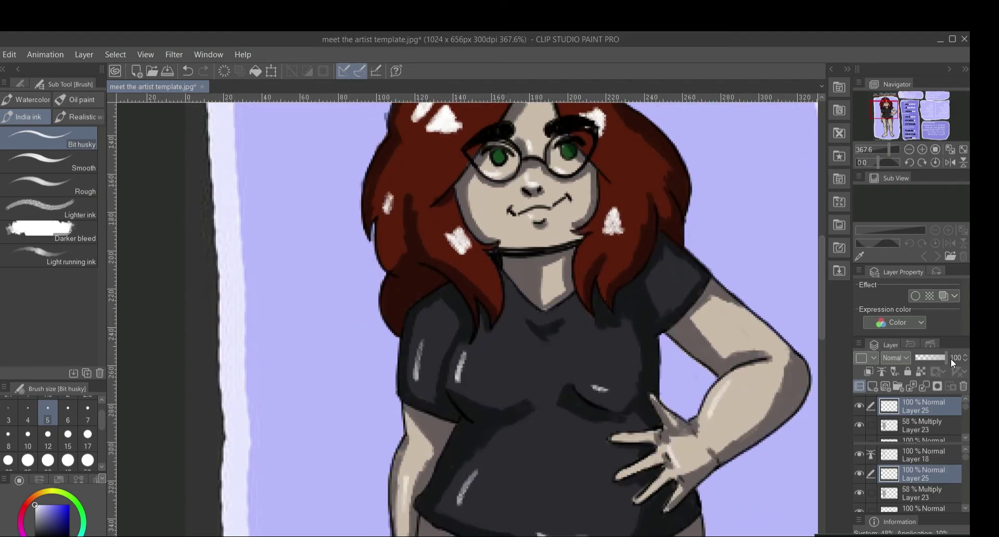
{"action": "mouse_move", "coordinate": [944, 358]}
{"action": "left_mouse_down"}
{"action": "mouse_move", "coordinate": [925, 363]}
{"action": "mouse_move", "coordinate": [933, 359]}
{"action": "left_mouse_up"}
{"action": "left_click_drag", "start_coordinate": [823, 333], "coordinate": [823, 315]}
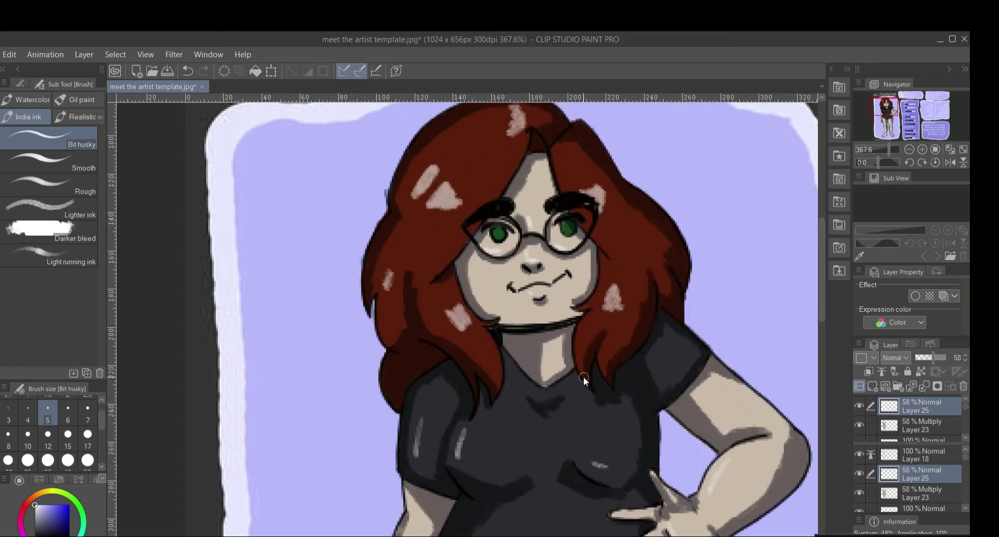
{"action": "left_click_drag", "start_coordinate": [584, 378], "coordinate": [146, 231]}
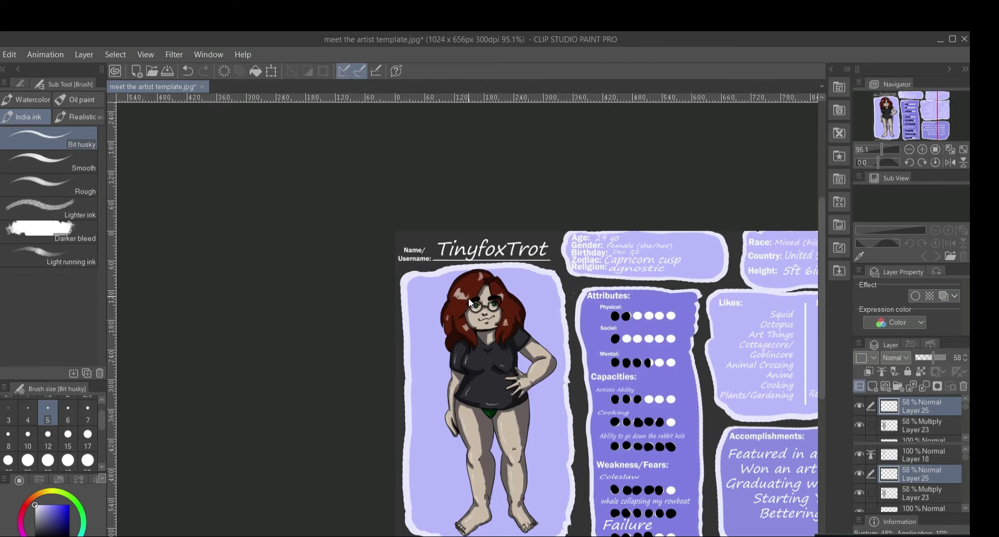
{"action": "key", "text": "ctrl+z"}
Repaint white highlights across the hair and set the highlight layer's opacity to 34%
{"action": "left_click_drag", "start_coordinate": [454, 290], "coordinate": [461, 294]}
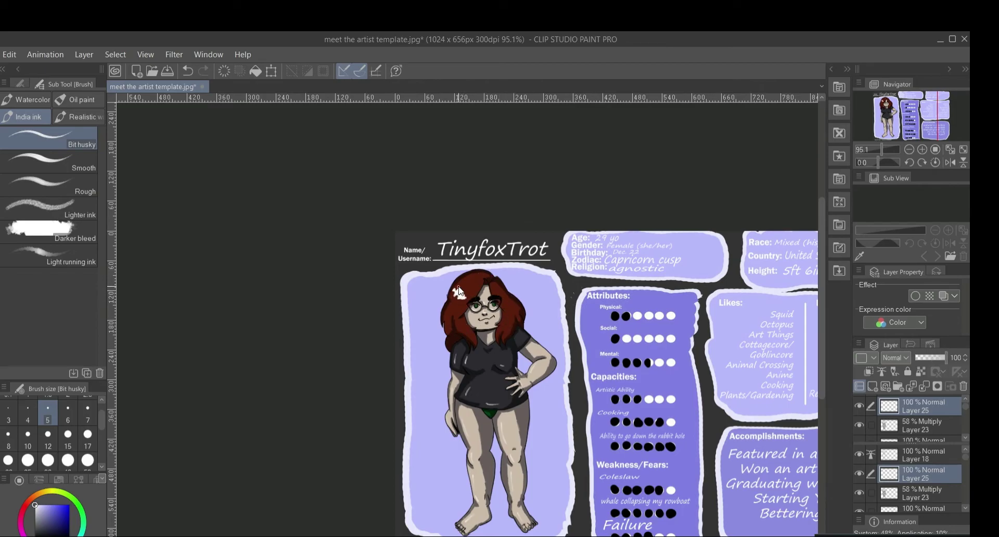
{"action": "left_click_drag", "start_coordinate": [460, 326], "coordinate": [512, 308]}
{"action": "left_click_drag", "start_coordinate": [944, 358], "coordinate": [926, 358]}
Apply a Gaussian blur with strength 5.90 to the highlight layer
{"action": "left_click", "coordinate": [15, 55]}
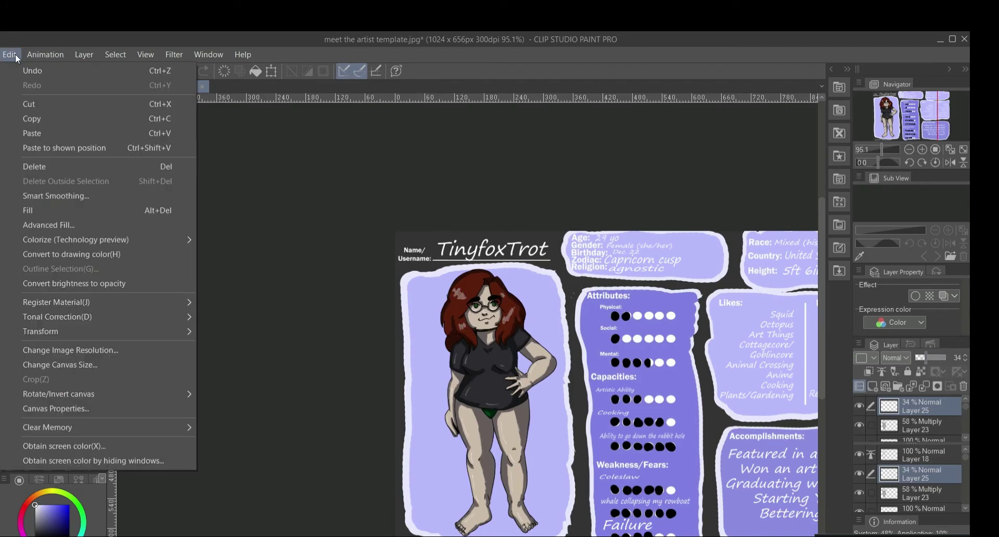
{"action": "mouse_move", "coordinate": [210, 190]}
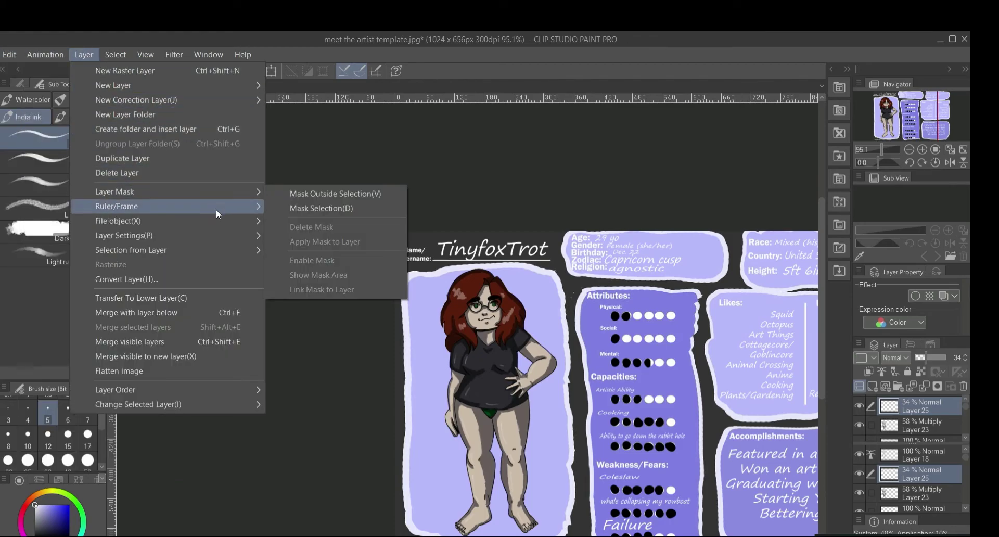
{"action": "mouse_move", "coordinate": [173, 54]}
{"action": "mouse_move", "coordinate": [188, 71]}
{"action": "left_click", "coordinate": [312, 100]}
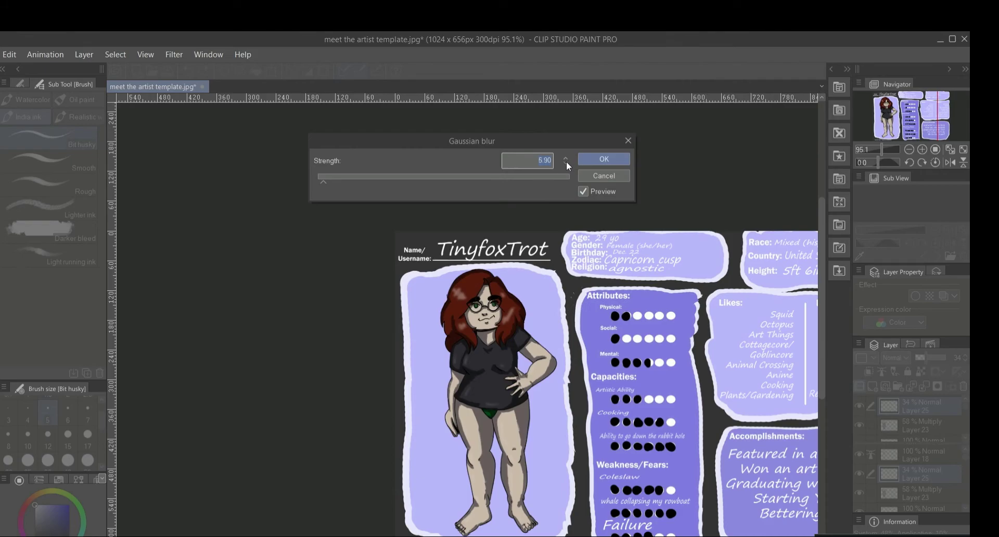
{"action": "left_click", "coordinate": [603, 158]}
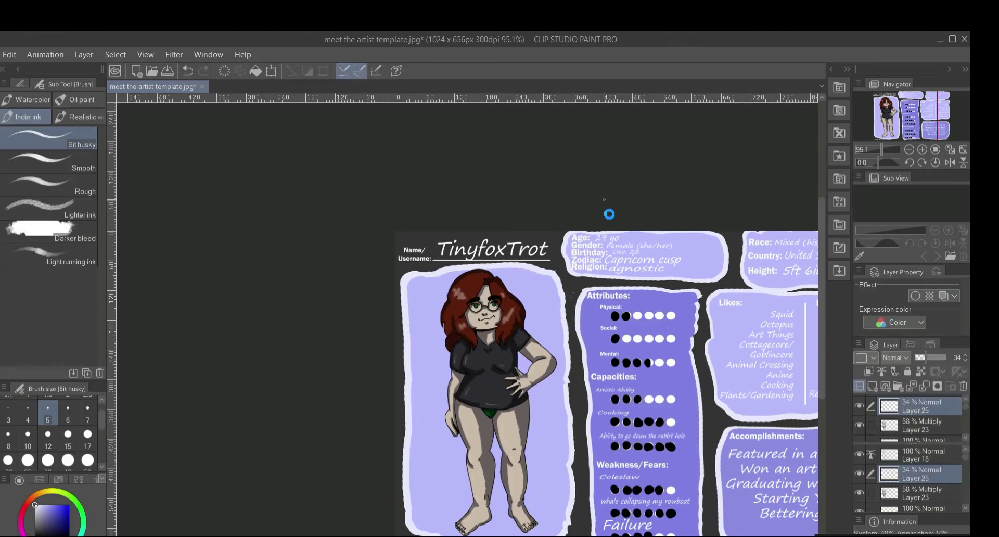
Add a new layer, place it beneath the 34% highlight layer, and choose a muted red with the Soft airbrush
{"action": "scroll", "coordinate": [526, 383], "scroll_direction": "right", "scroll_amount": 3}
{"action": "scroll", "coordinate": [466, 356], "scroll_direction": "right", "scroll_amount": 1}
{"action": "scroll", "coordinate": [467, 356], "scroll_direction": "down", "scroll_amount": 1}
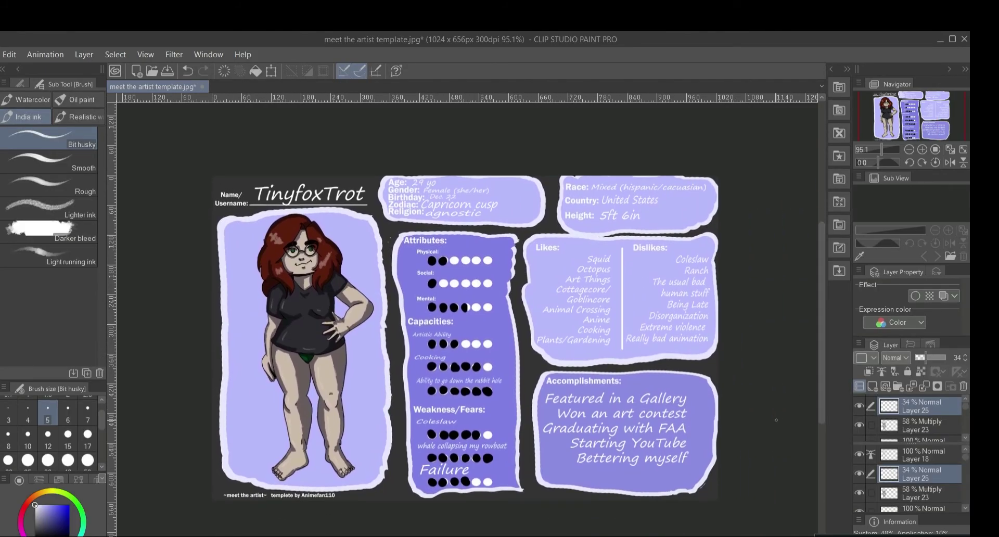
{"action": "left_click", "coordinate": [873, 386]}
{"action": "left_click", "coordinate": [25, 504]}
{"action": "left_click", "coordinate": [45, 509]}
{"action": "key", "text": "b"}
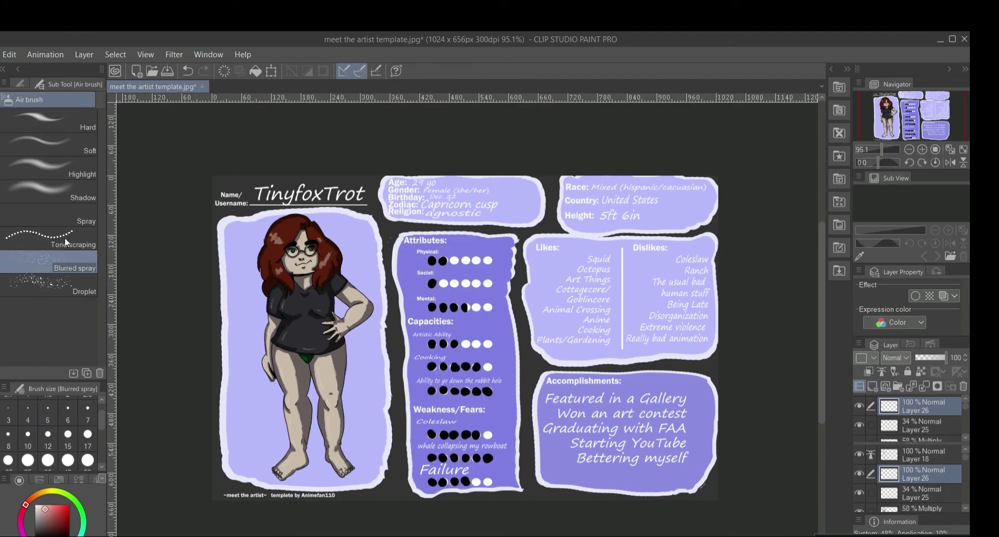
{"action": "left_click", "coordinate": [49, 144]}
{"action": "scroll", "coordinate": [465, 334], "scroll_direction": "up", "scroll_amount": 2}
{"action": "scroll", "coordinate": [465, 334], "scroll_direction": "down", "scroll_amount": 1}
{"action": "scroll", "coordinate": [465, 334], "scroll_direction": "left", "scroll_amount": 3}
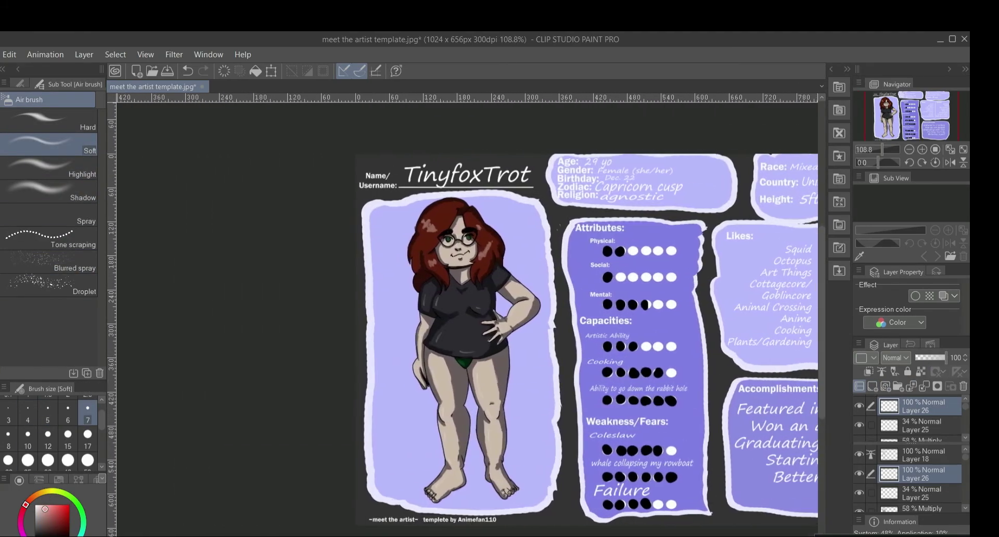
{"action": "left_click_drag", "start_coordinate": [925, 411], "coordinate": [915, 433]}
Airbrush soft pink blush onto the figure's cheeks, bent elbow and the knuckles of the hand on the hip
{"action": "left_click_drag", "start_coordinate": [882, 150], "coordinate": [886, 150]}
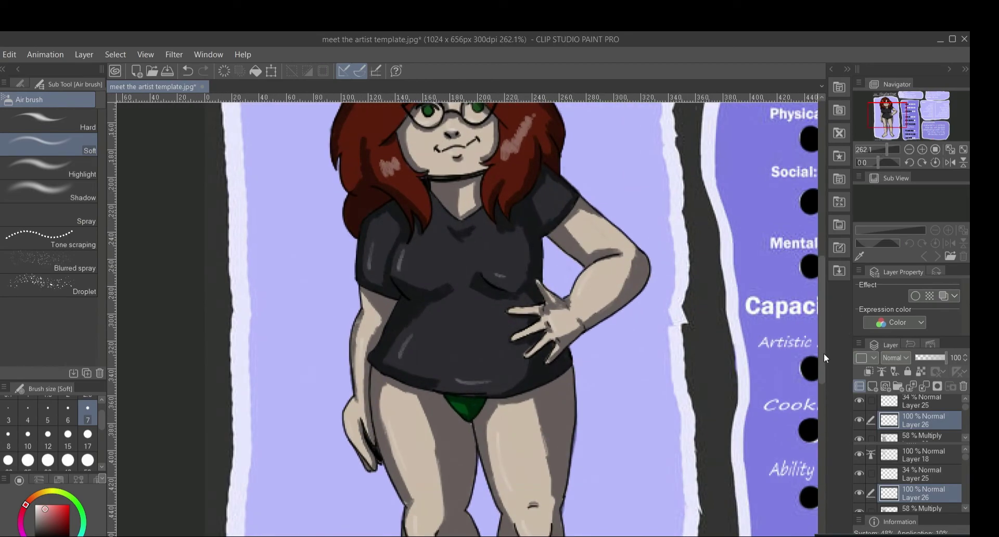
{"action": "left_click_drag", "start_coordinate": [824, 352], "coordinate": [823, 305]}
{"action": "left_click_drag", "start_coordinate": [486, 294], "coordinate": [471, 297]}
{"action": "left_click_drag", "start_coordinate": [412, 304], "coordinate": [422, 298]}
{"action": "left_click_drag", "start_coordinate": [641, 435], "coordinate": [637, 422]}
{"action": "left_click_drag", "start_coordinate": [545, 483], "coordinate": [559, 510]}
Airbrush the same soft pink blush onto both knees and the toes of both feet
{"action": "left_click_drag", "start_coordinate": [823, 312], "coordinate": [823, 368]}
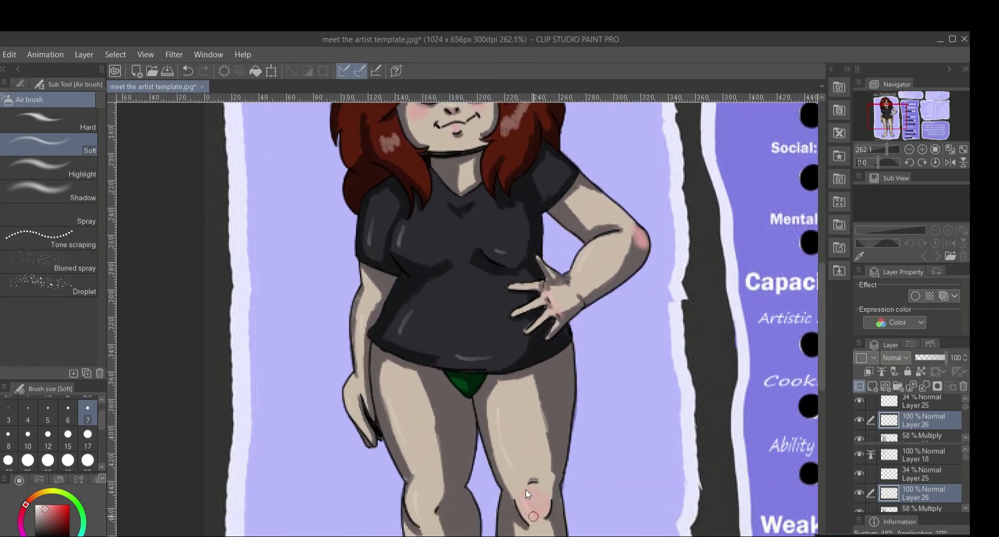
{"action": "left_click_drag", "start_coordinate": [822, 326], "coordinate": [822, 404]}
{"action": "left_click_drag", "start_coordinate": [579, 414], "coordinate": [583, 420]}
{"action": "left_click_drag", "start_coordinate": [396, 429], "coordinate": [386, 420]}
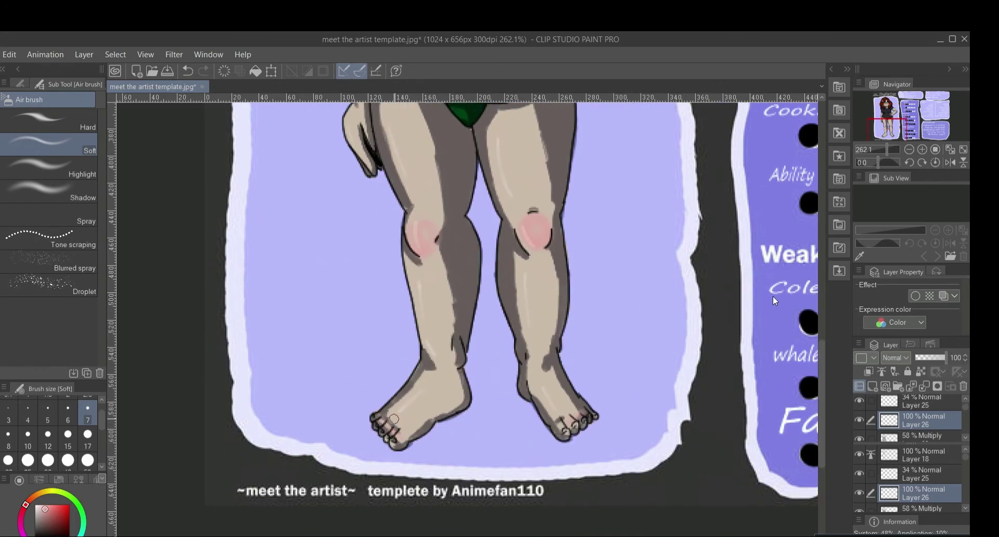
{"action": "scroll", "coordinate": [797, 310], "scroll_direction": "up", "scroll_amount": 3}
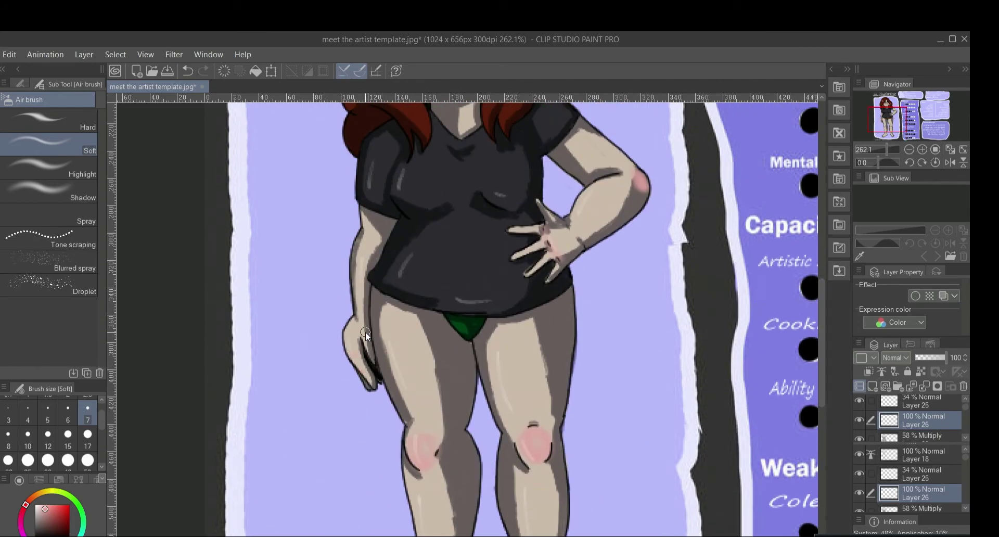
{"action": "scroll", "coordinate": [818, 335], "scroll_direction": "up", "scroll_amount": 1}
{"action": "left_click_drag", "start_coordinate": [886, 149], "coordinate": [881, 150]}
{"action": "left_click_drag", "start_coordinate": [538, 535], "coordinate": [616, 535]}
Add a new layer above the highlight layer and airbrush light blue over both lenses of the glasses
{"action": "left_click", "coordinate": [920, 401]}
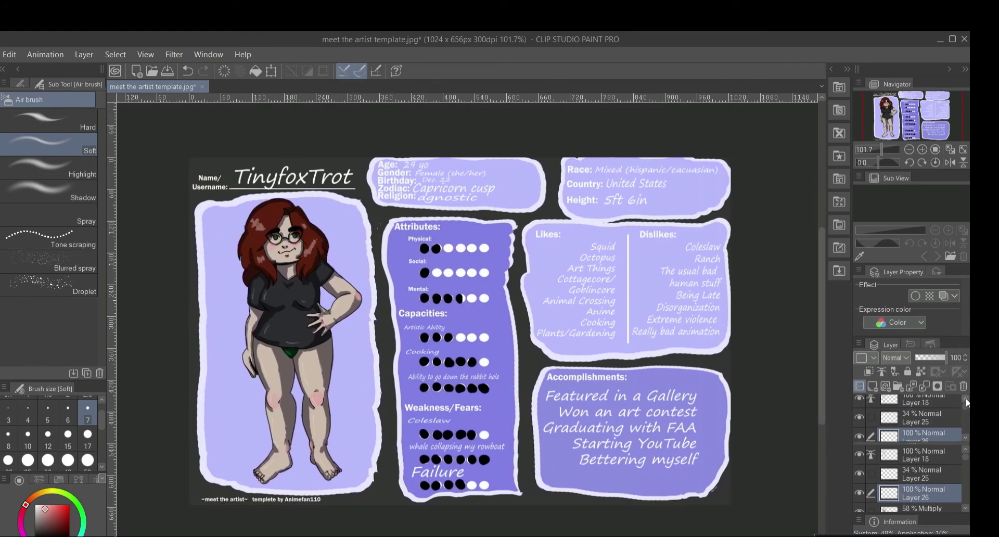
{"action": "left_click", "coordinate": [872, 386]}
{"action": "left_click", "coordinate": [68, 536]}
{"action": "left_click_drag", "start_coordinate": [881, 149], "coordinate": [887, 149]}
{"action": "mouse_move", "coordinate": [449, 131]}
{"action": "left_mouse_down"}
{"action": "mouse_move", "coordinate": [532, 131]}
{"action": "mouse_move", "coordinate": [777, 270]}
{"action": "left_mouse_up"}
{"action": "mouse_move", "coordinate": [374, 234]}
{"action": "left_mouse_down"}
{"action": "mouse_move", "coordinate": [373, 249]}
{"action": "mouse_move", "coordinate": [384, 241]}
{"action": "left_mouse_up"}
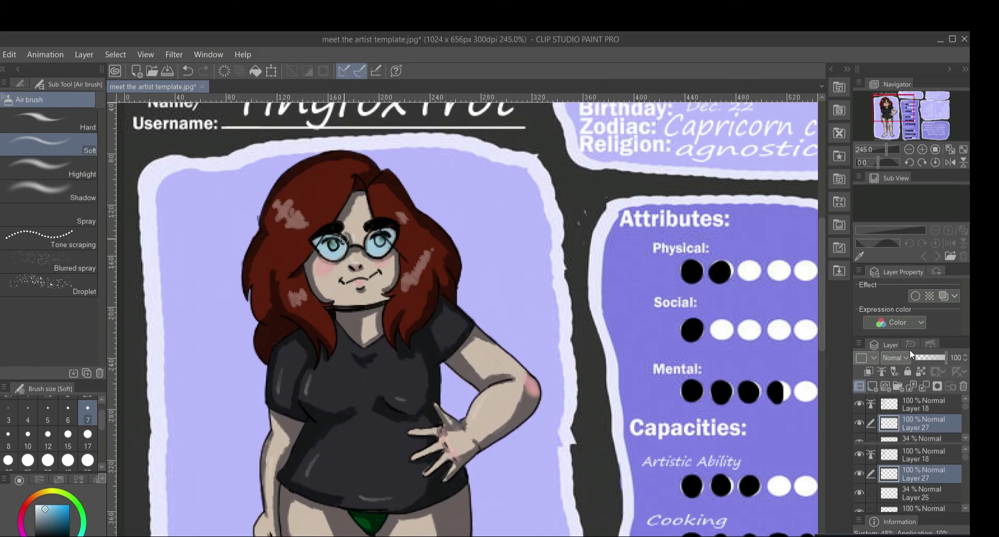
Set the opacity of the glasses' blue lens layer to 47%
{"action": "left_click_drag", "start_coordinate": [937, 358], "coordinate": [929, 358]}
{"action": "left_click_drag", "start_coordinate": [887, 150], "coordinate": [882, 149]}
{"action": "left_click_drag", "start_coordinate": [521, 322], "coordinate": [432, 322]}
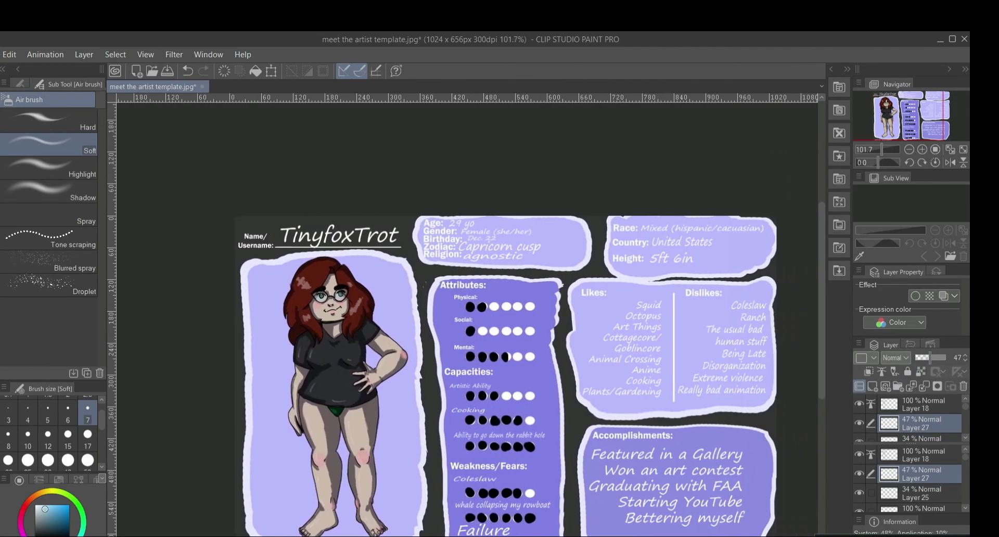
{"action": "left_click_drag", "start_coordinate": [822, 332], "coordinate": [816, 359]}
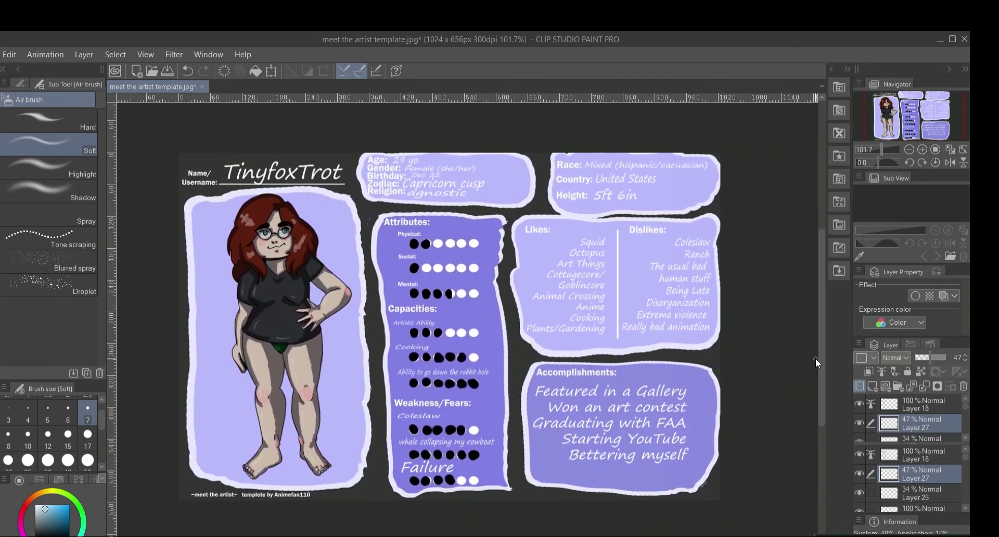